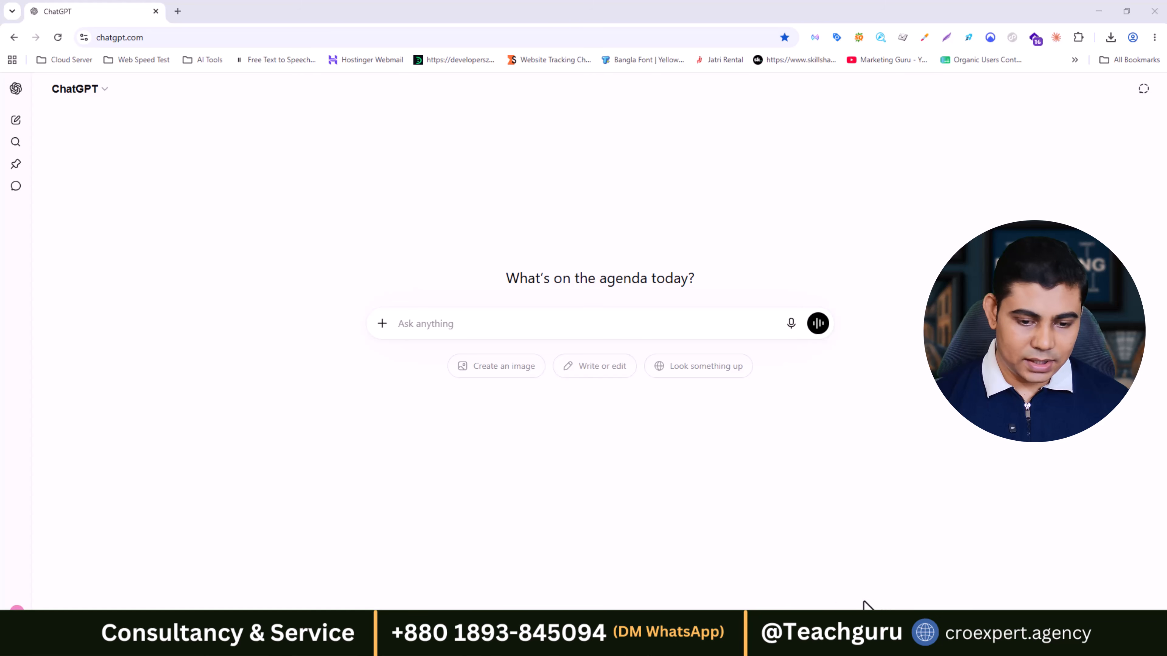
# Turn on the Create image tool for the new prompt.
pyautogui.click(428, 323)
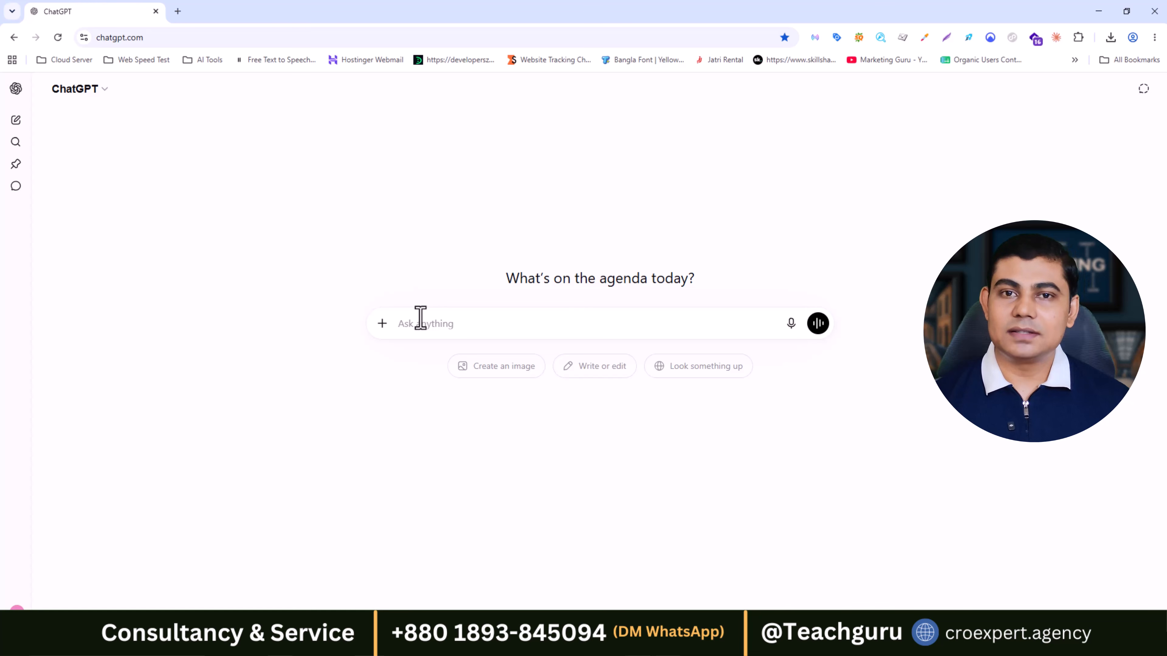
pyautogui.click(384, 323)
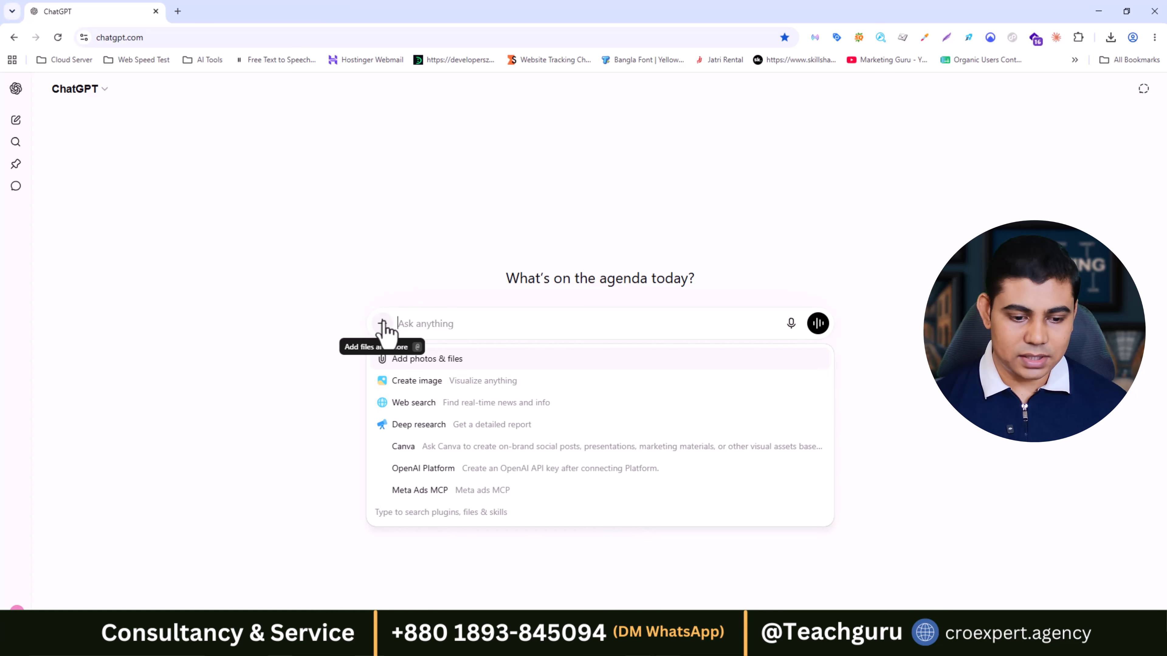
pyautogui.click(422, 384)
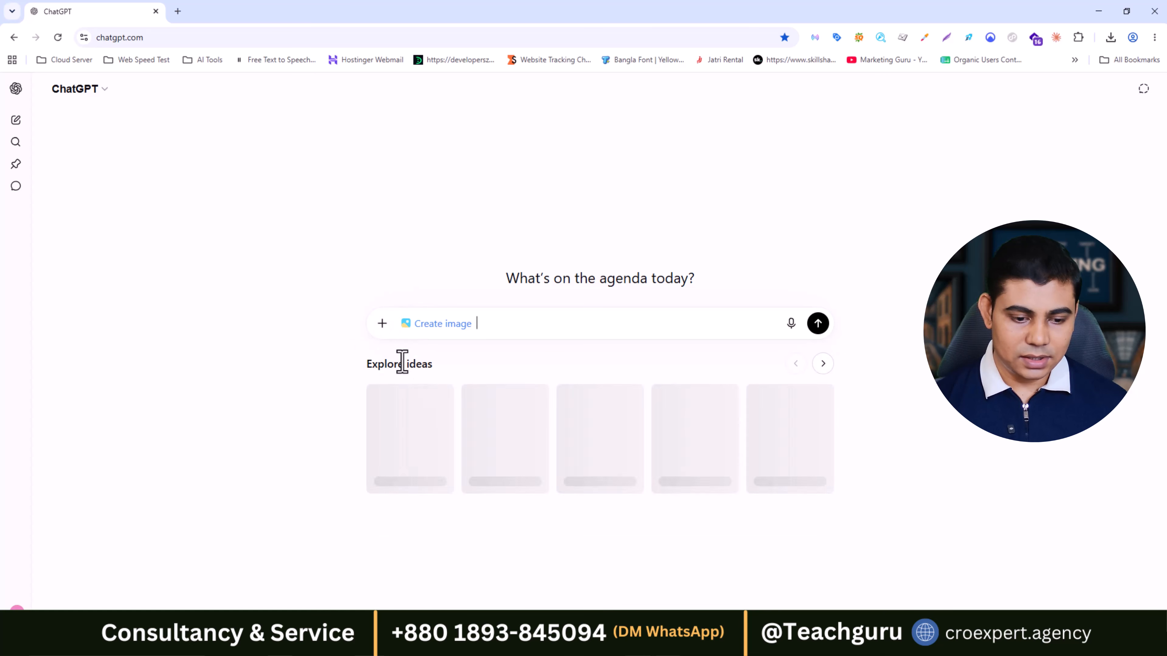
# Attach the green Teachguru potato chips packet image from the Downloads folder and view it enlarged.
pyautogui.click(382, 325)
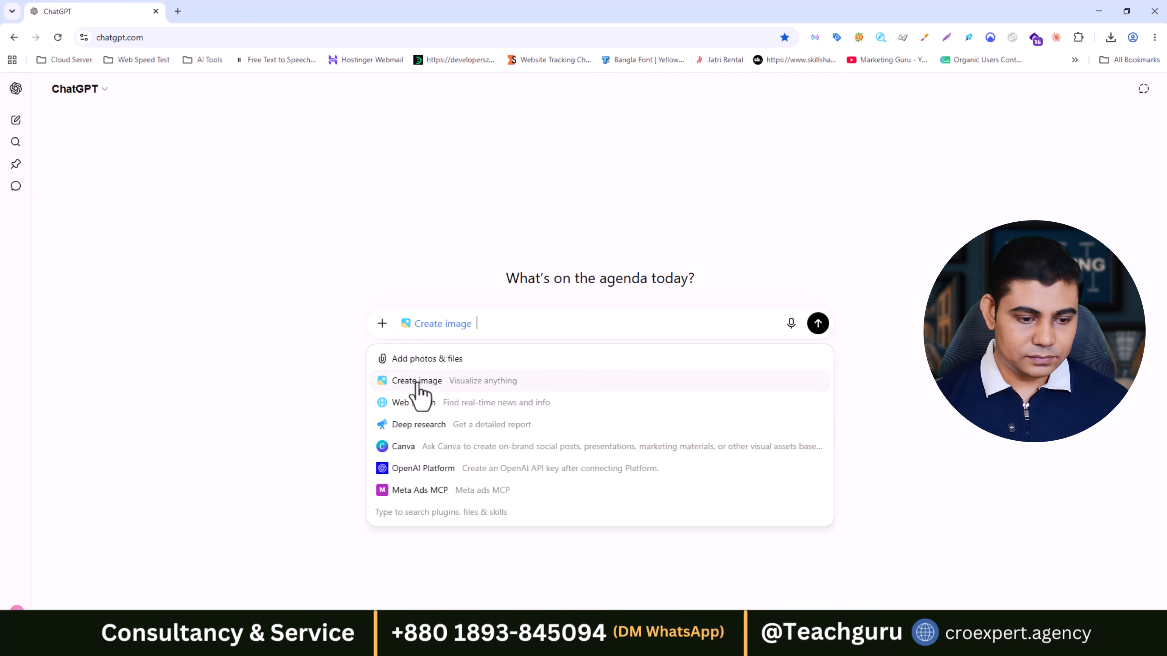
pyautogui.click(416, 366)
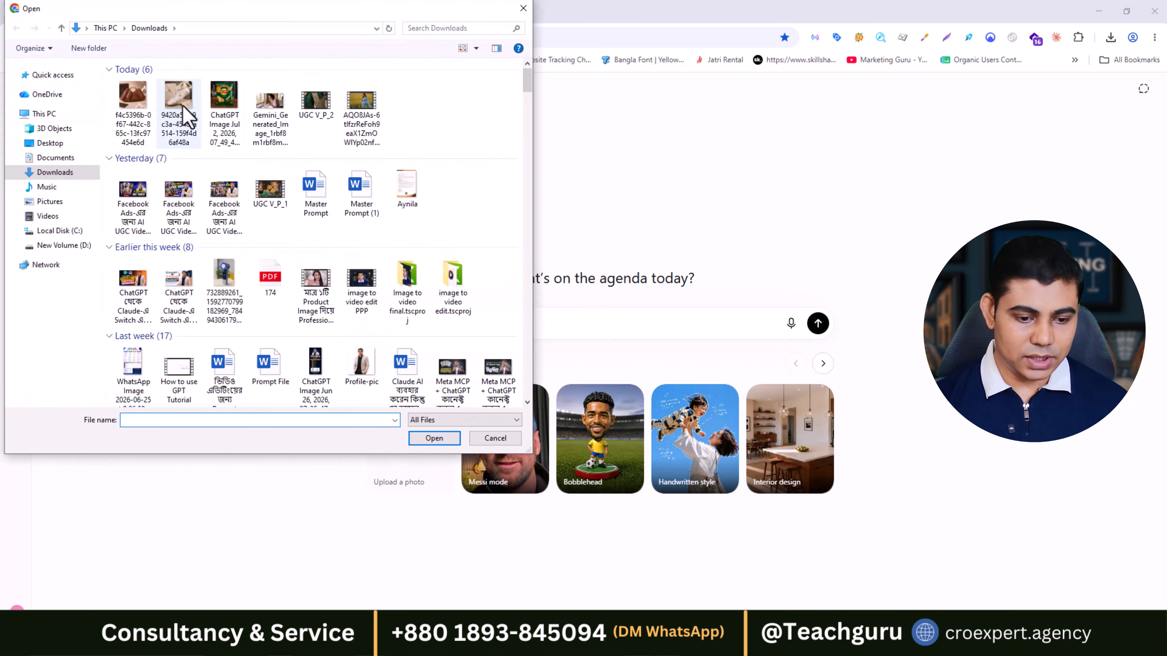
pyautogui.click(225, 106)
pyautogui.click(434, 439)
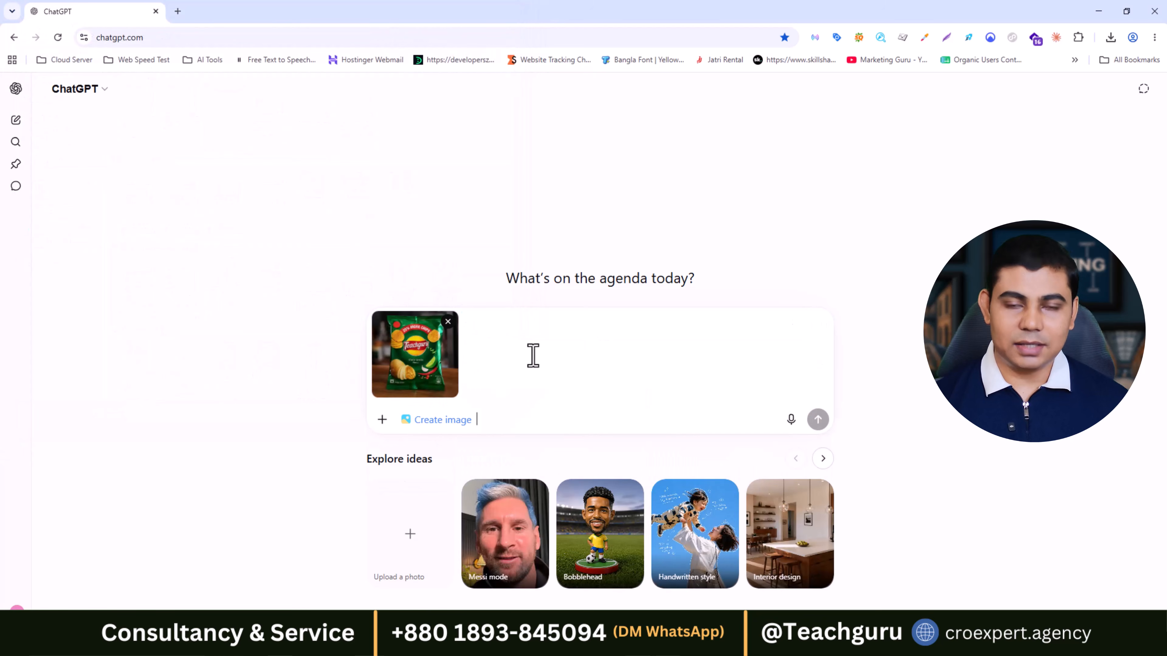
pyautogui.click(388, 356)
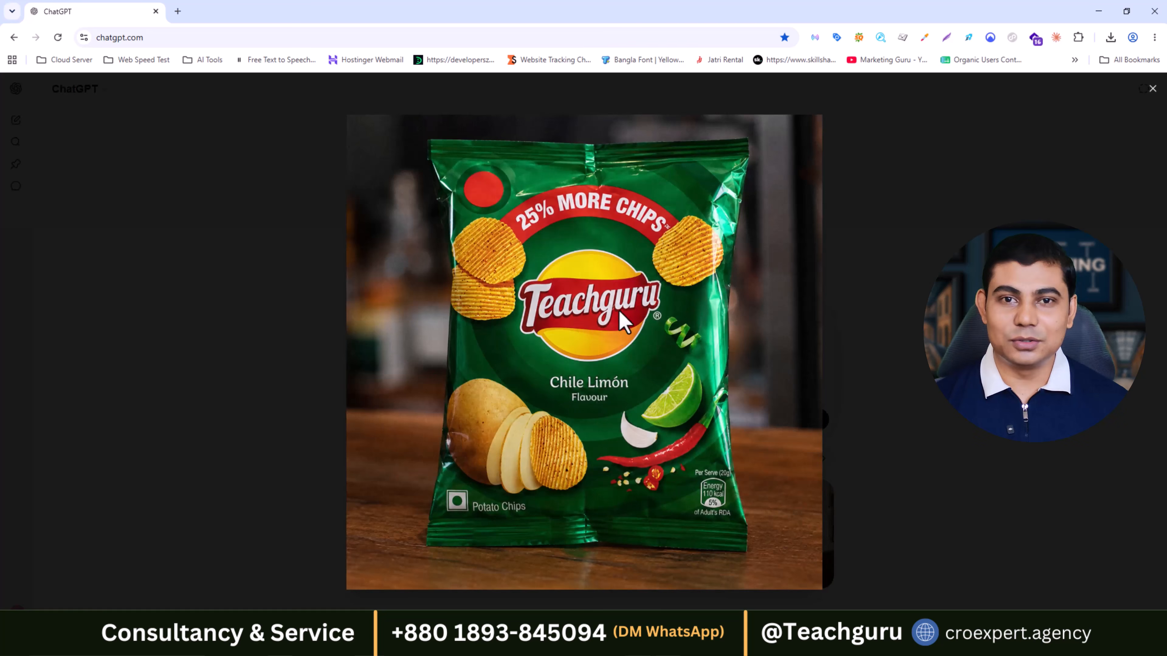
pyautogui.click(1151, 89)
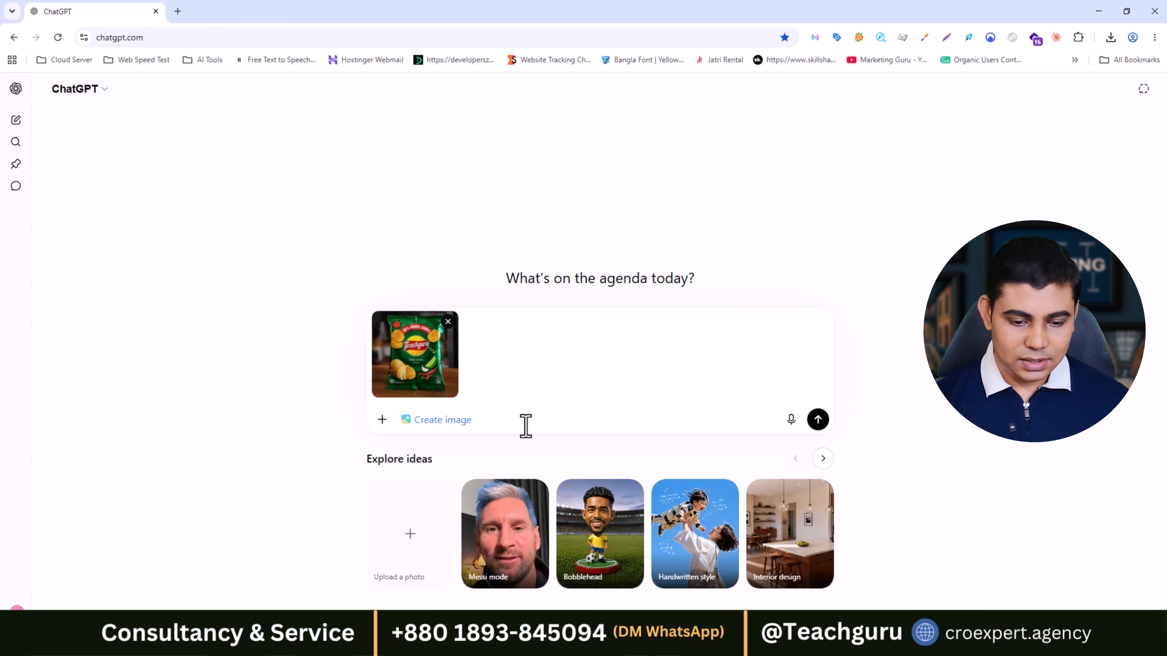
# Paste the photorealistic UGC-style image prompt template with its dynamic details into the message and look through it.
pyautogui.hotkey('ctrl', 'v')
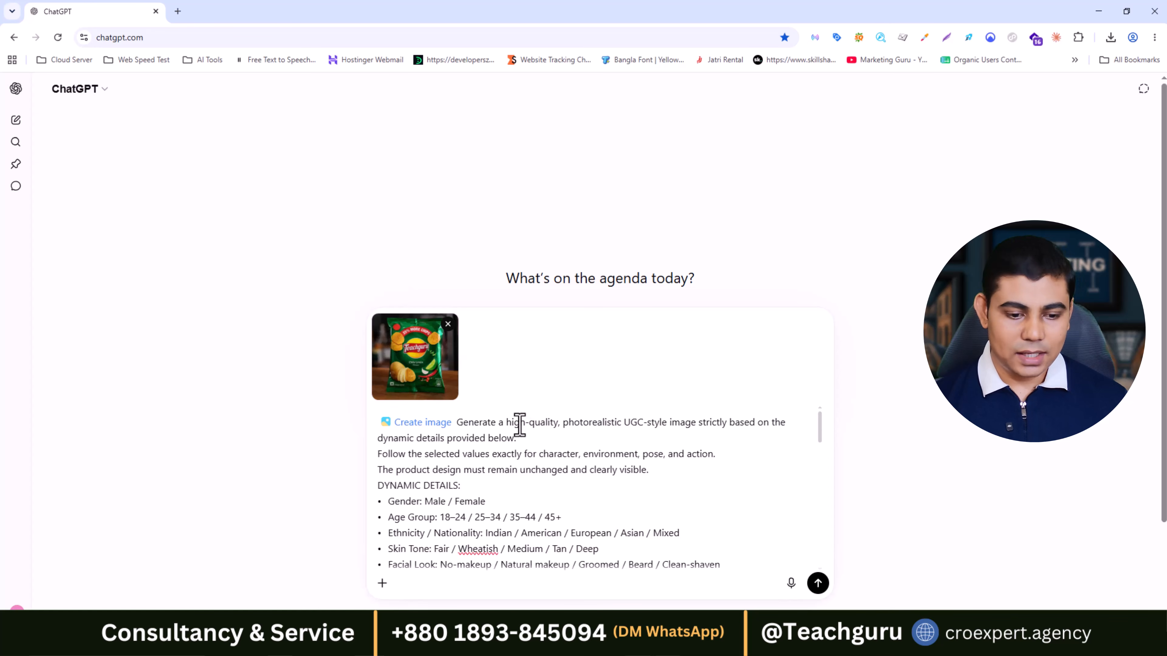
pyautogui.scroll(-5, 568, 399)
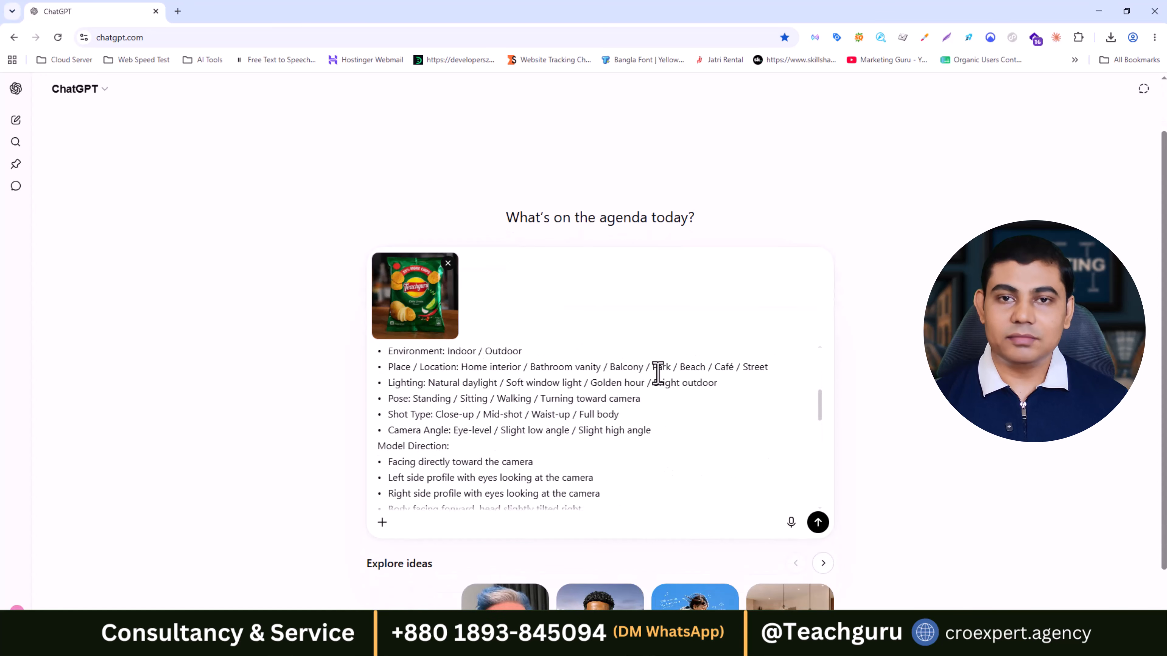
pyautogui.scroll(-10, 658, 375)
pyautogui.scroll(15, 661, 400)
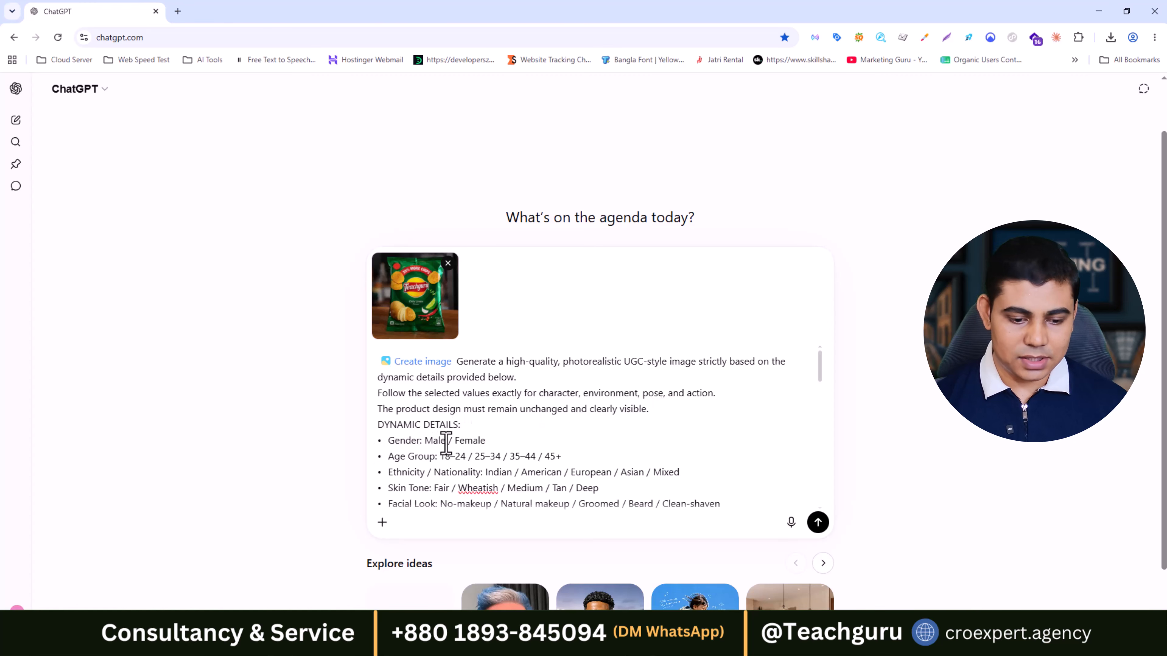
# Reduce the prompt's Gender options to Female and its Age Group options to 25–34.
pyautogui.moveTo(455, 441); pyautogui.dragTo(424, 441)
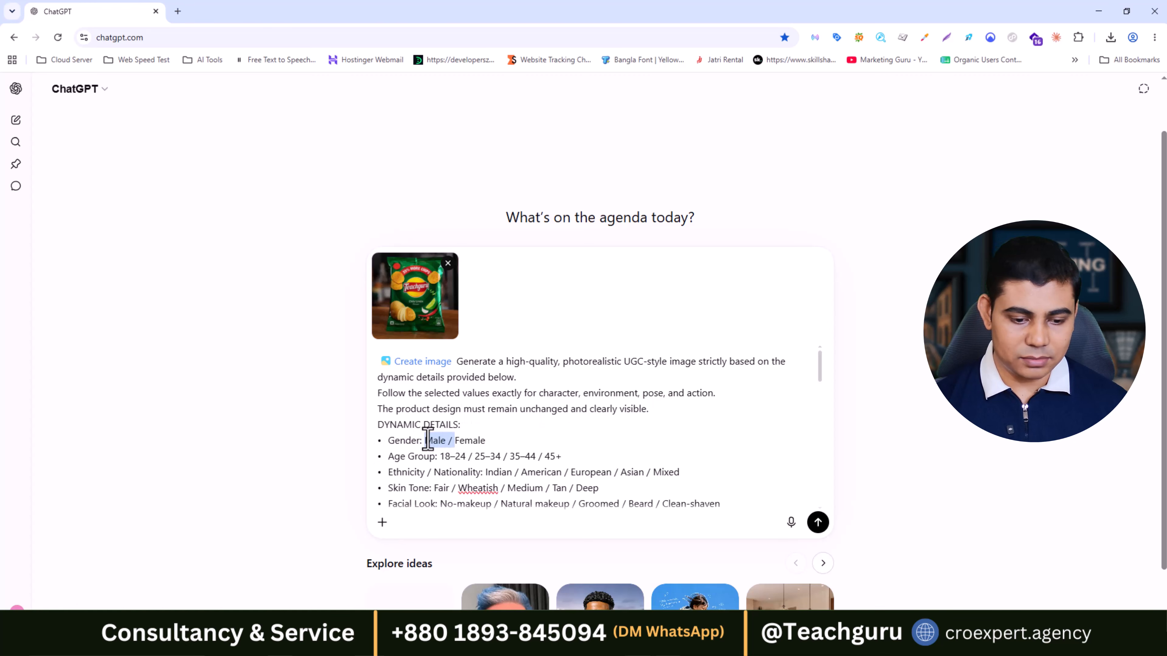
pyautogui.press('BackSpace')
pyautogui.scroll(-1, 524, 418)
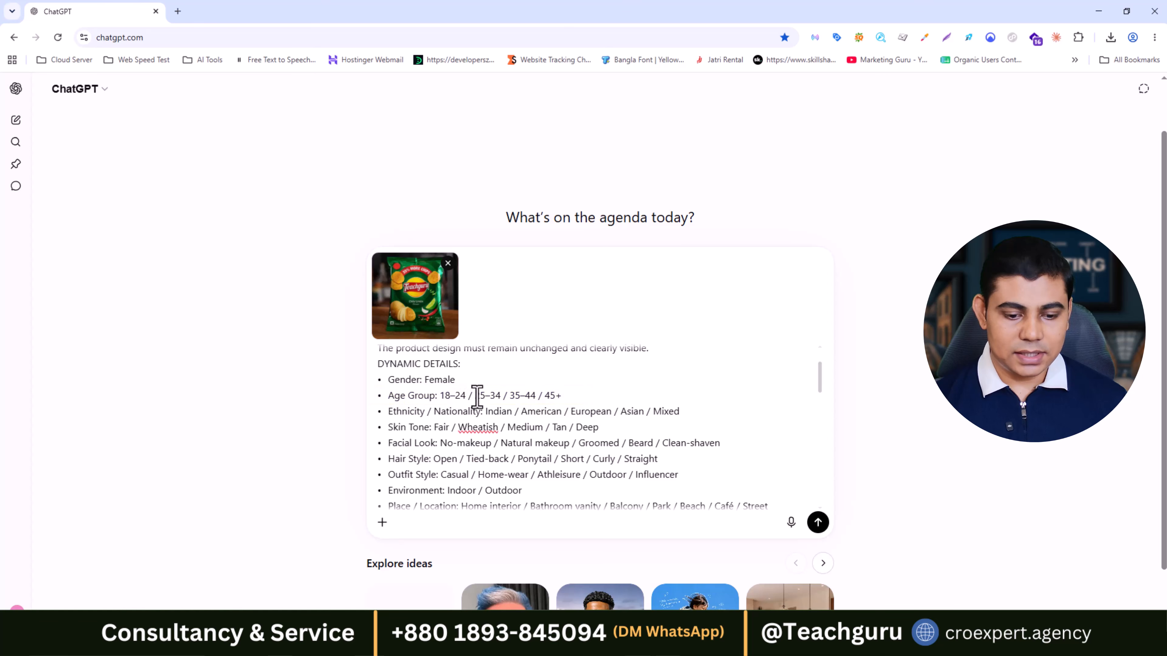
pyautogui.moveTo(571, 398); pyautogui.dragTo(437, 398)
pyautogui.press('BackSpace')
pyautogui.press('BackSpace')
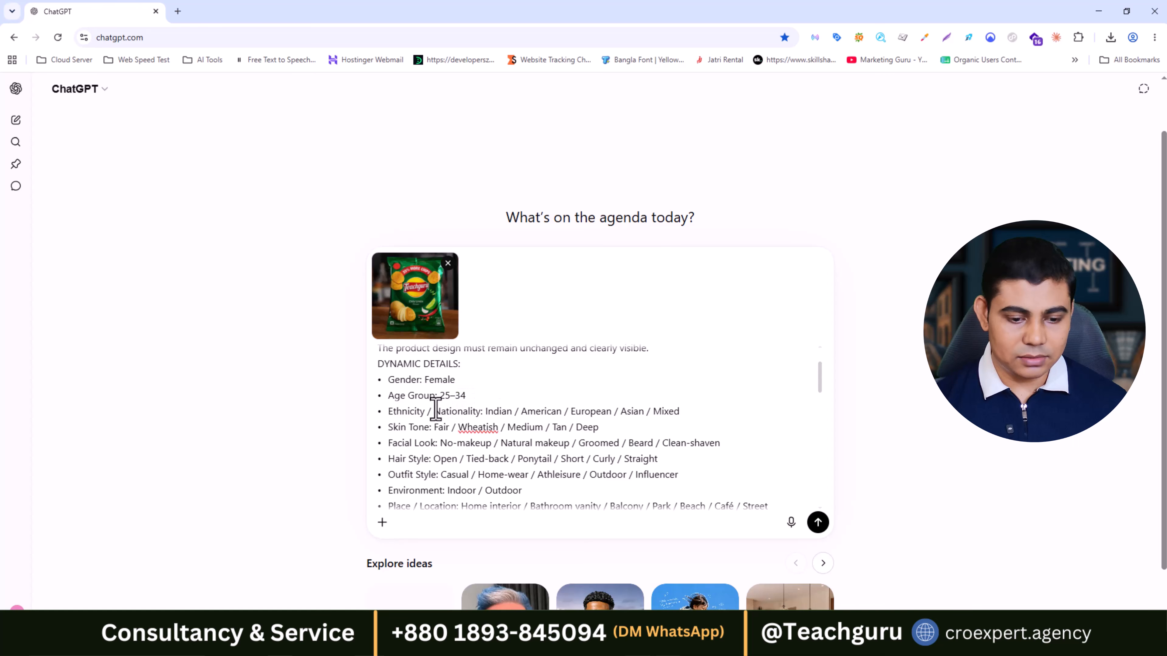
# Set the prompt's Ethnicity / Nationality to Bangladeshi and keep only Fair as the Skin Tone.
pyautogui.moveTo(515, 411); pyautogui.dragTo(719, 416)
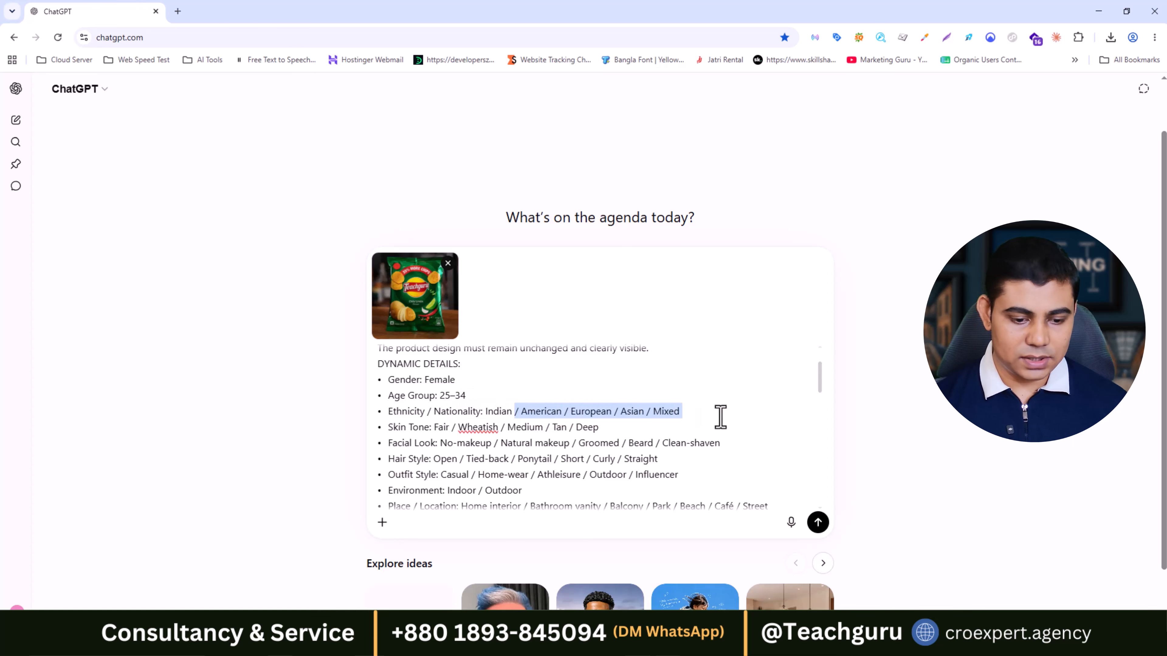
pyautogui.press('BackSpace')
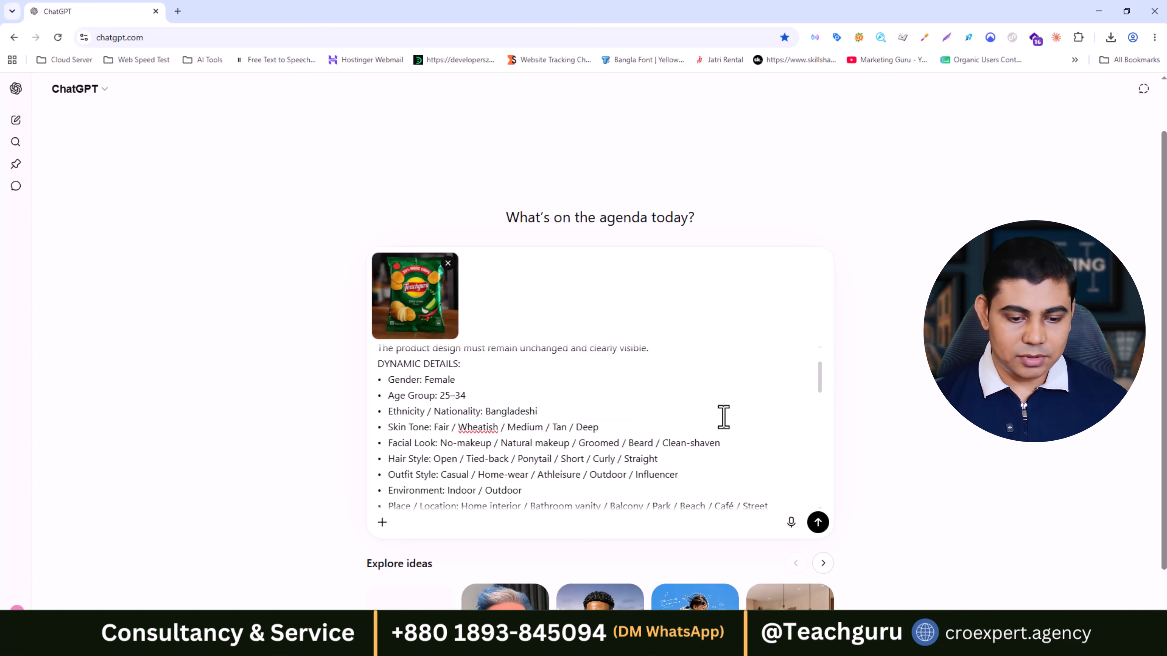
pyautogui.moveTo(451, 427); pyautogui.dragTo(695, 419)
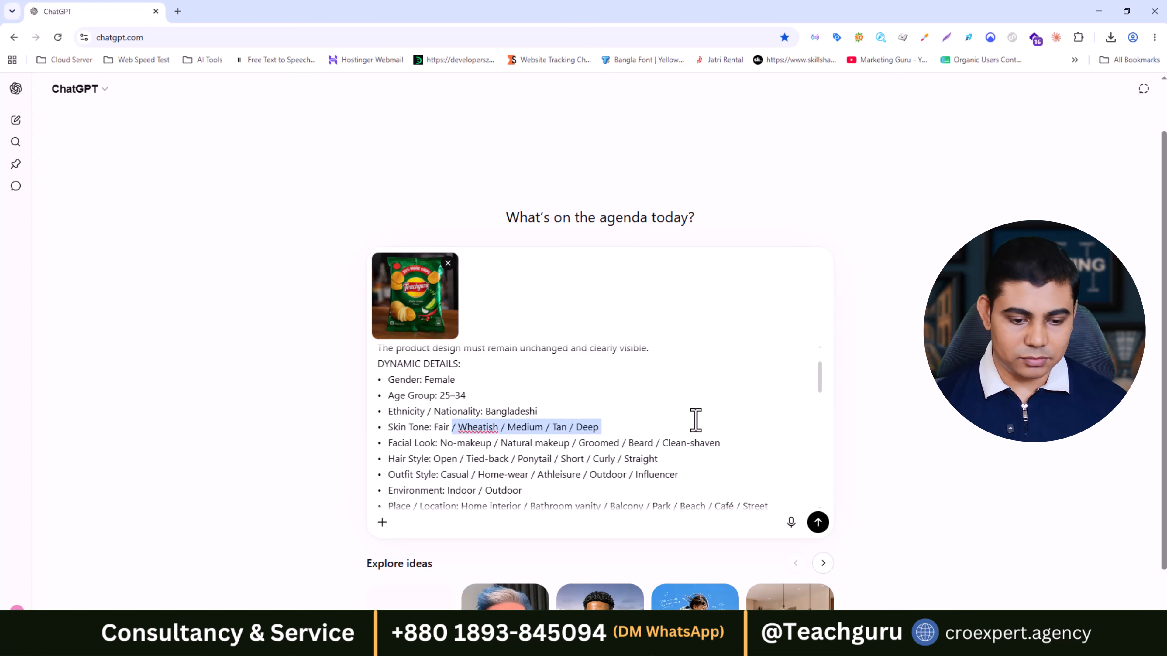
pyautogui.press('BackSpace')
# Keep only Natural makeup for the Facial Look and Straight for the Hair Style.
pyautogui.scroll(-2, 440, 414)
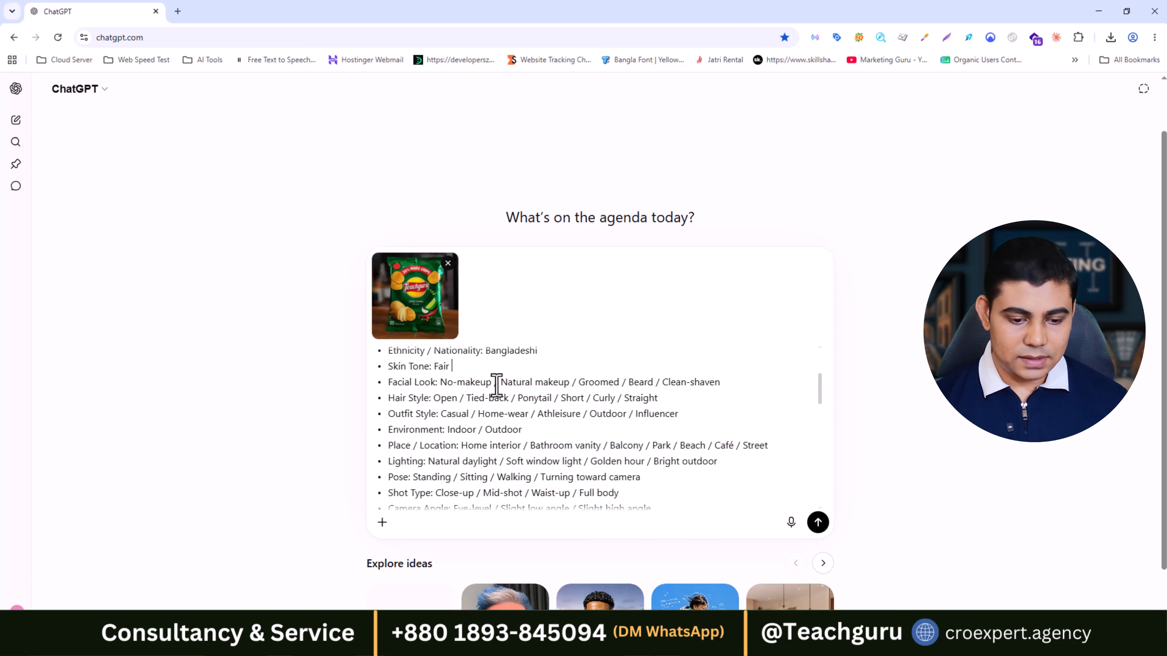
pyautogui.moveTo(501, 382); pyautogui.dragTo(440, 383)
pyautogui.press('BackSpace')
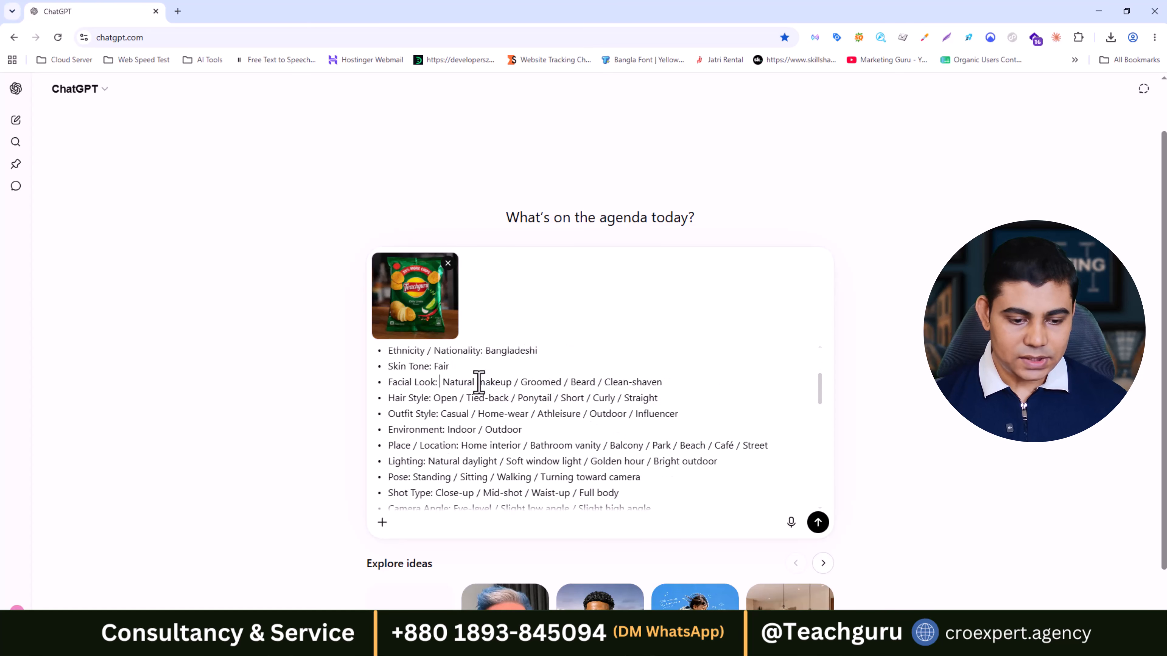
pyautogui.press('Delete')
pyautogui.moveTo(511, 382); pyautogui.dragTo(709, 383)
pyautogui.press('BackSpace')
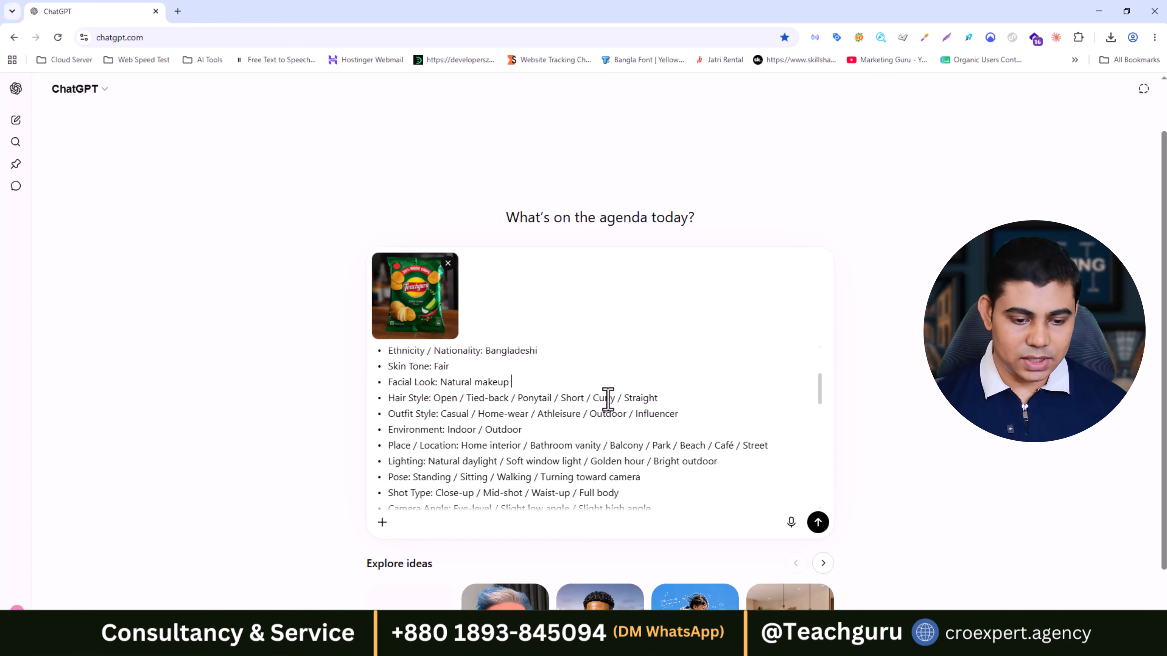
pyautogui.moveTo(623, 398); pyautogui.dragTo(435, 399)
pyautogui.press('BackSpace')
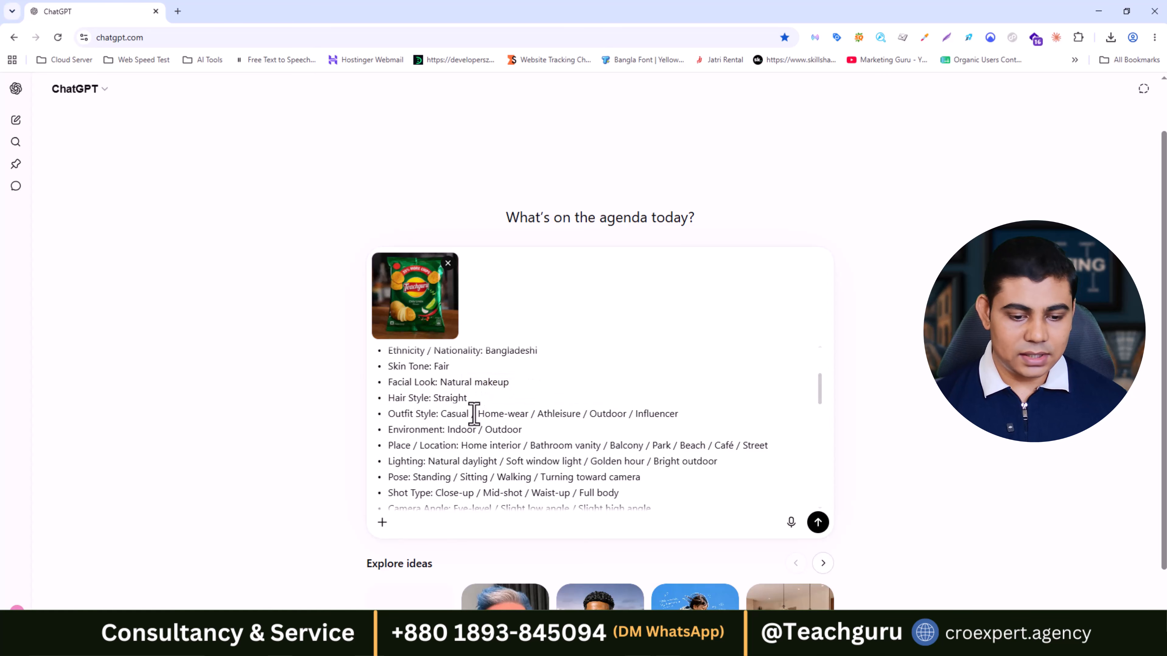
# Keep only Home-wear for the Outfit Style and Indoor for the Environment.
pyautogui.moveTo(474, 414); pyautogui.dragTo(700, 422)
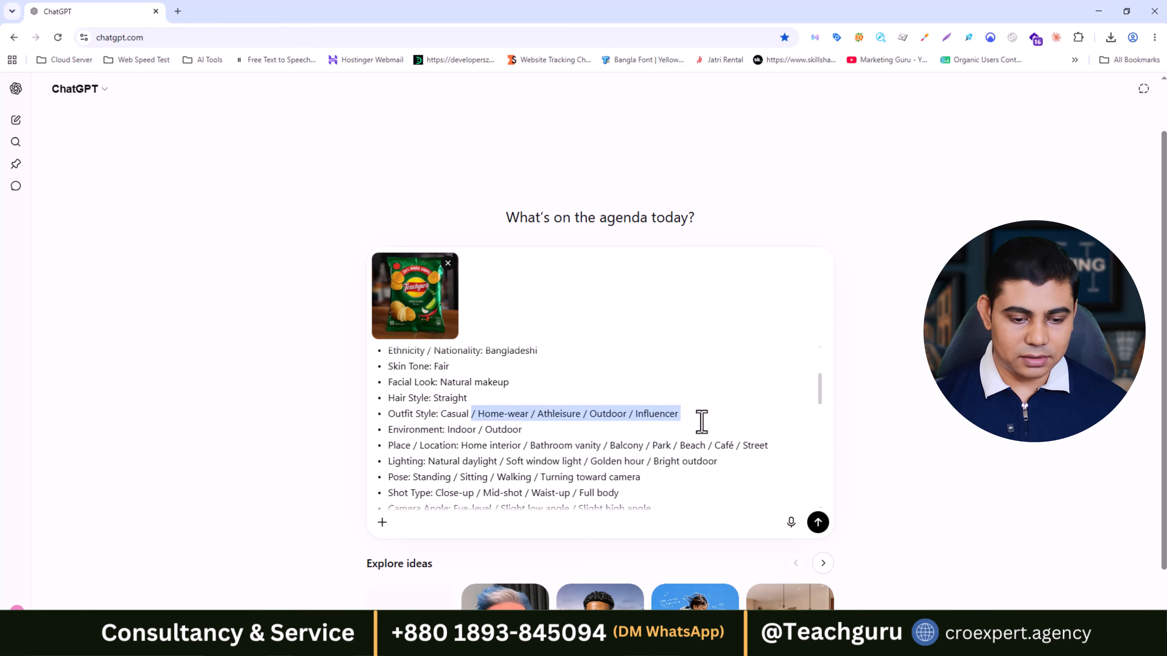
pyautogui.click(701, 422)
pyautogui.press('BackSpace')
pyautogui.moveTo(478, 413); pyautogui.dragTo(523, 430)
pyautogui.press('BackSpace')
pyautogui.press('BackSpace')
# Keep only Home interior for the Place / Location and Natural daylight for the Lighting.
pyautogui.scroll(-2, 538, 425)
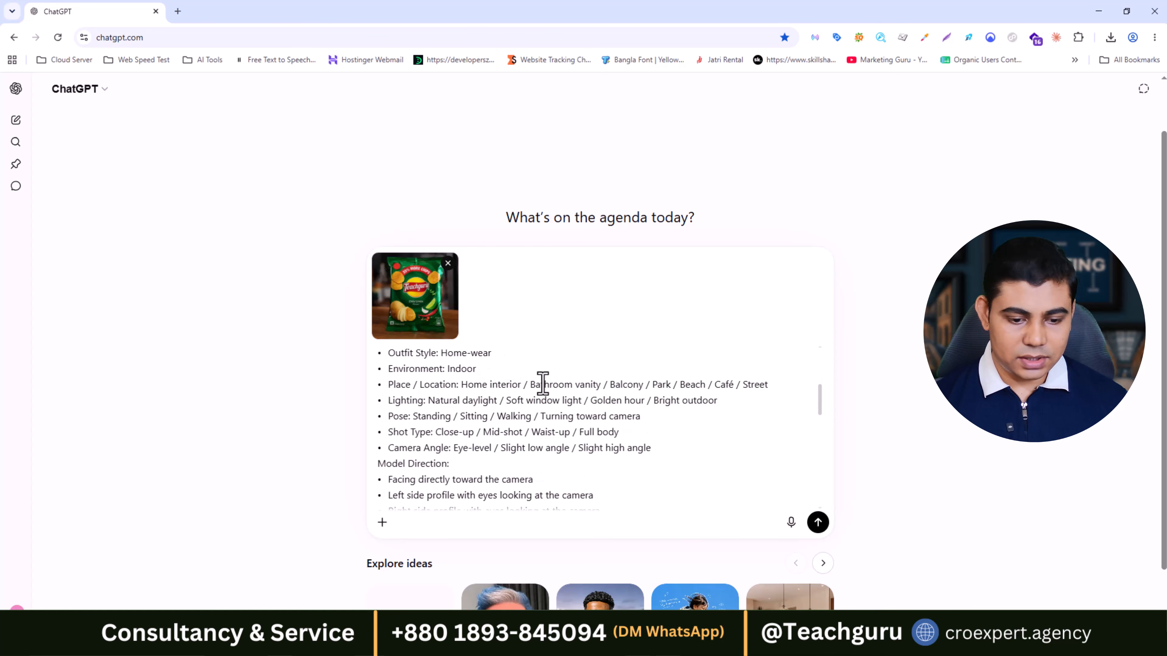
pyautogui.moveTo(524, 385); pyautogui.dragTo(776, 385)
pyautogui.press('BackSpace')
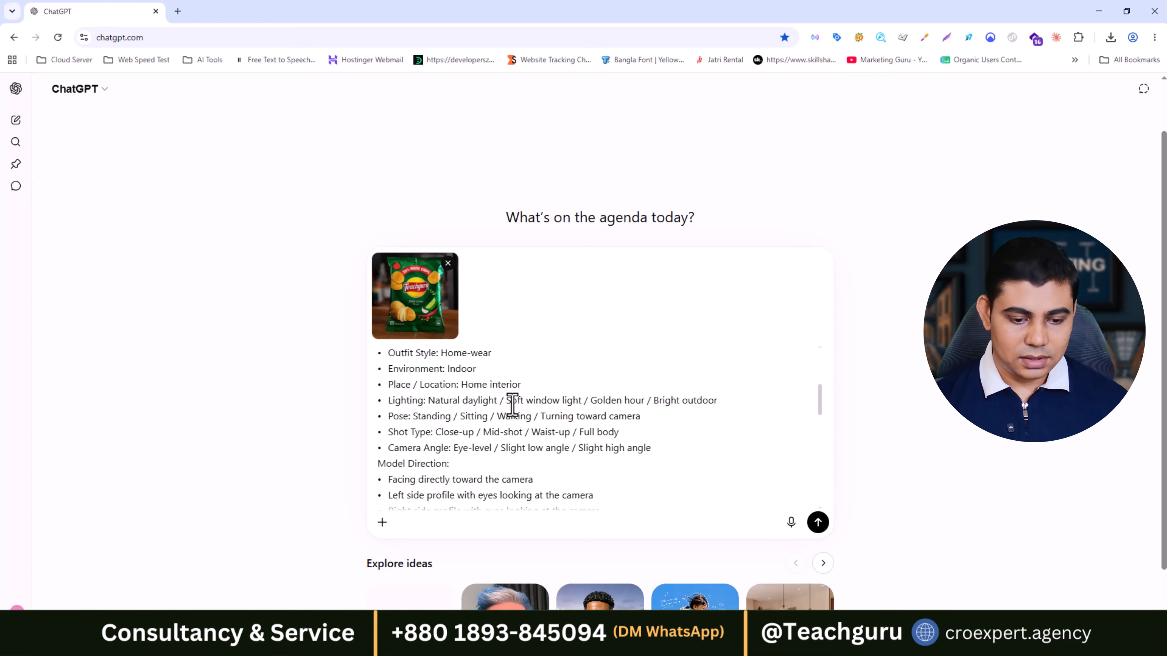
pyautogui.moveTo(506, 401); pyautogui.dragTo(429, 402)
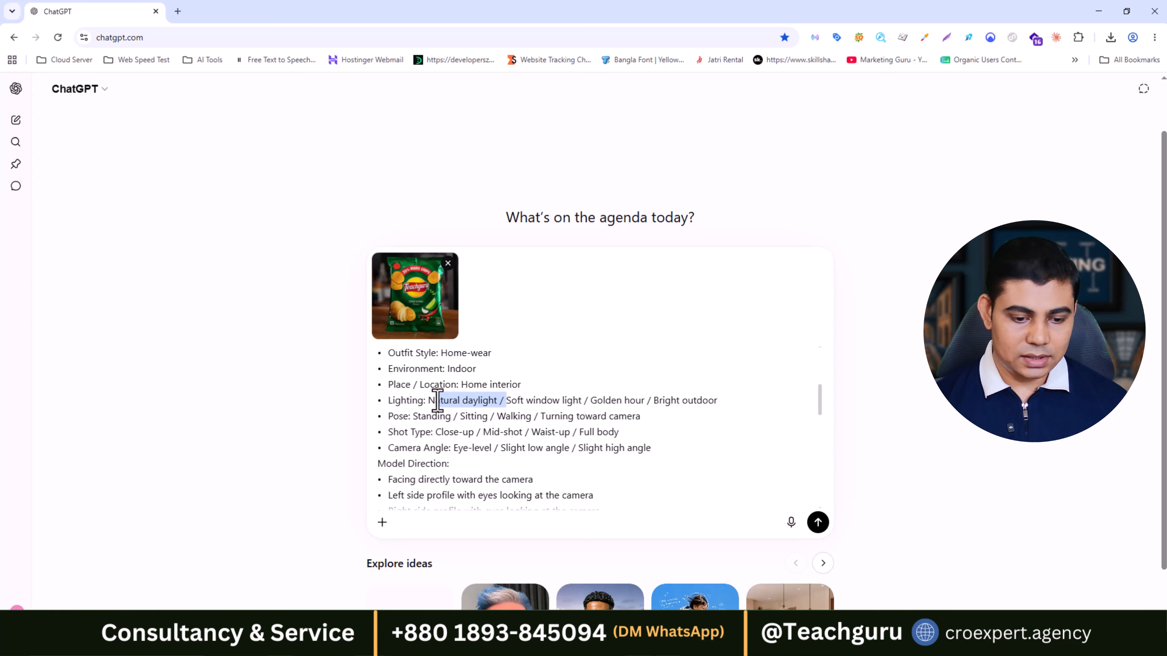
pyautogui.moveTo(502, 400); pyautogui.dragTo(733, 395)
pyautogui.press('BackSpace')
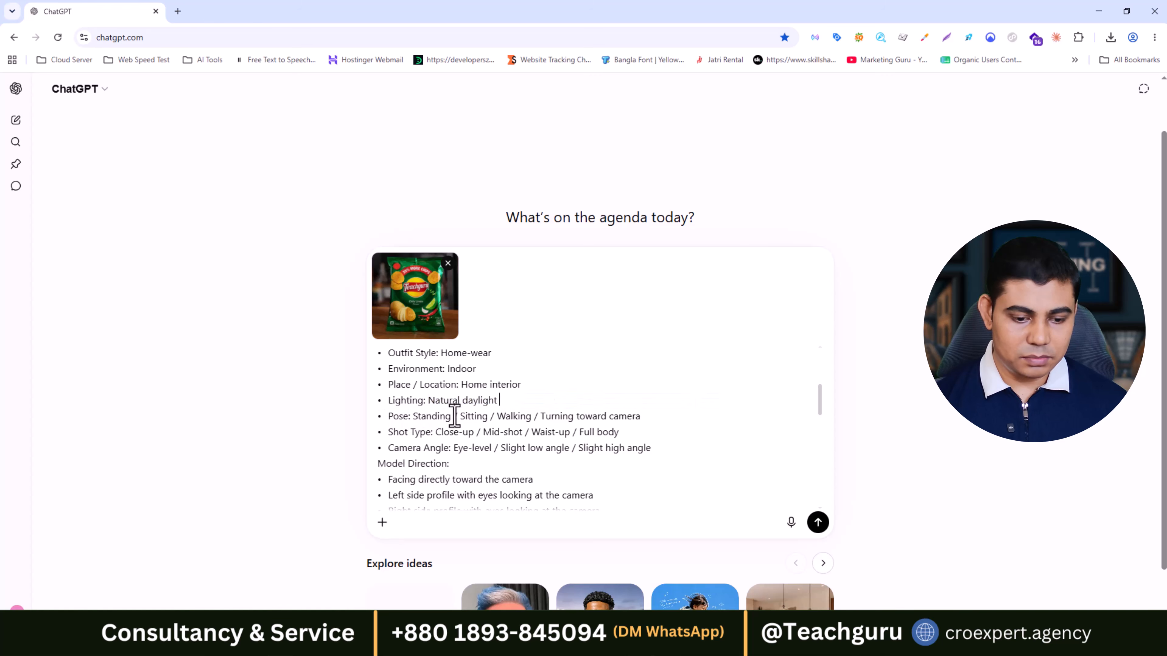
# Remove every Pose option from the prompt except Sitting.
pyautogui.moveTo(458, 416); pyautogui.dragTo(378, 416)
pyautogui.press('BackSpace')
pyautogui.keyDown('shift'); pyautogui.click(634, 416); pyautogui.keyUp('shift')
pyautogui.press('BackSpace')
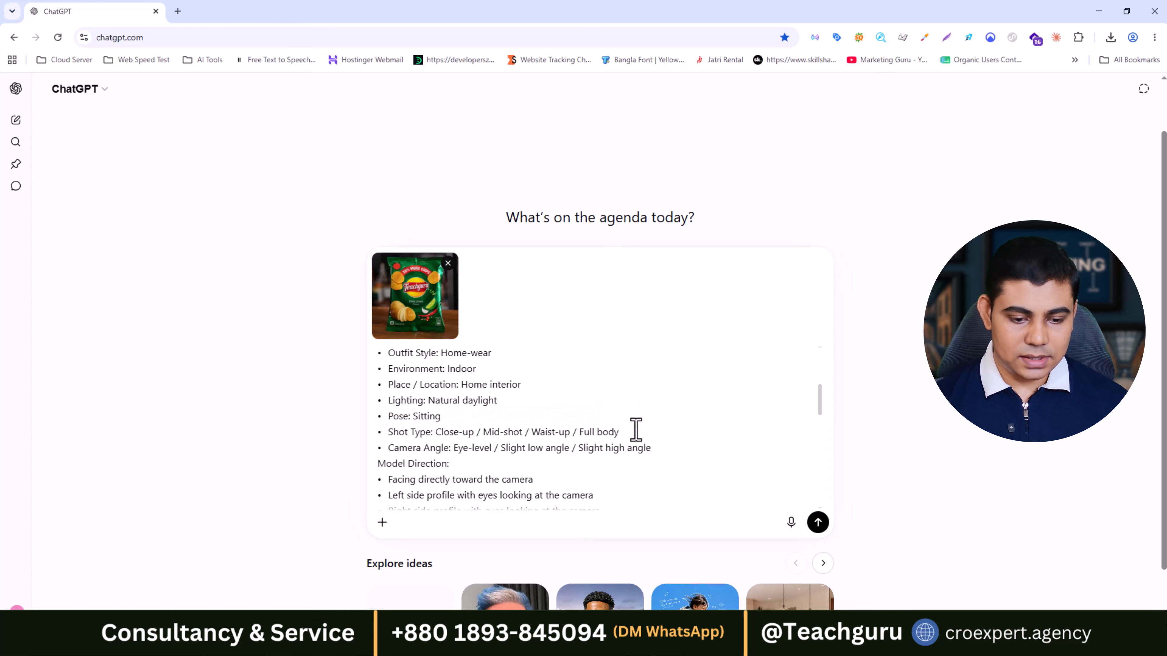
# Keep only Close-up for the Shot Type and Slight high angle for the Camera Angle.
pyautogui.moveTo(633, 430); pyautogui.dragTo(479, 434)
pyautogui.press('BackSpace')
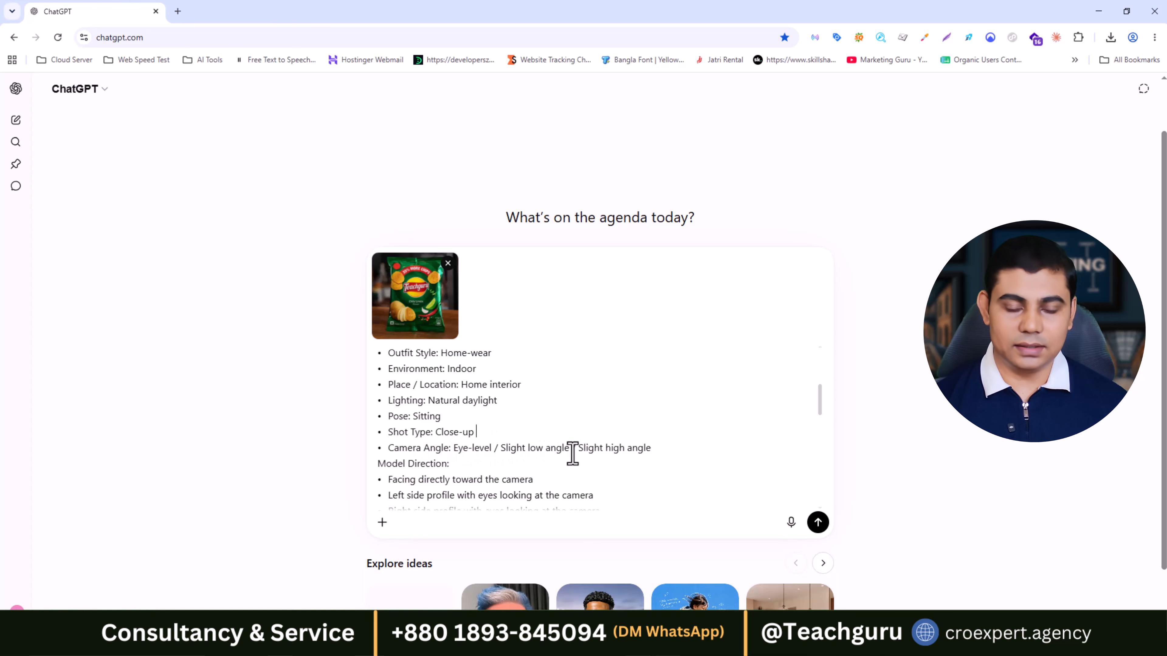
pyautogui.moveTo(573, 448); pyautogui.dragTo(454, 449)
pyautogui.press('BackSpace')
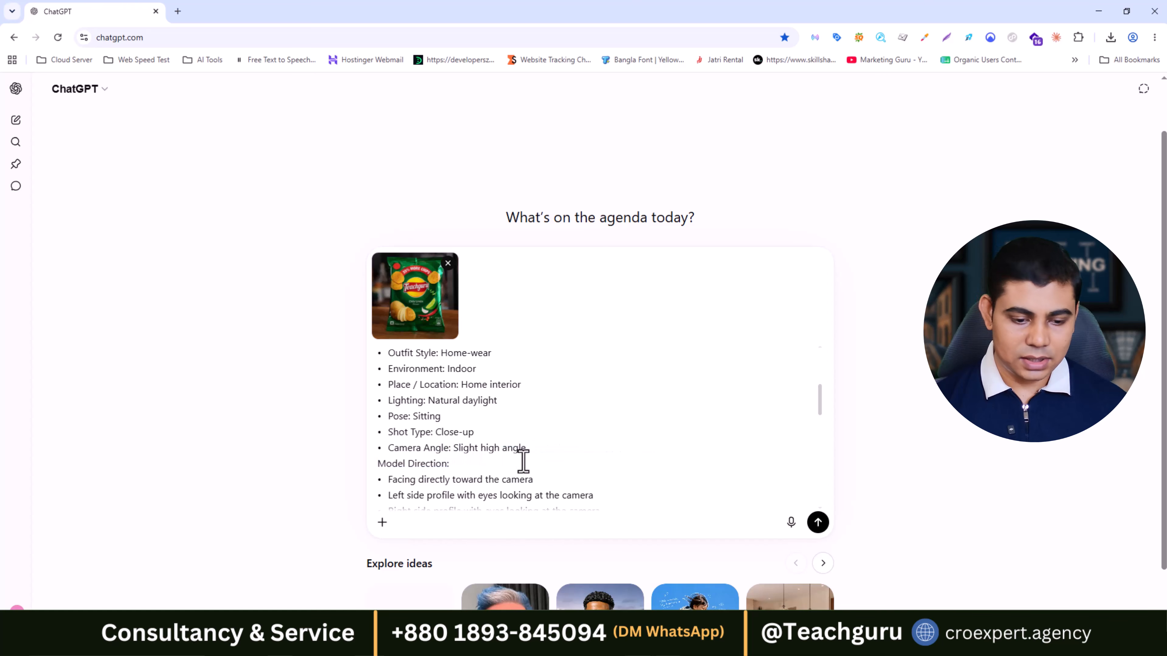
# Keep only "Facing directly toward the camera" under Model Direction and "Holding product" under Action.
pyautogui.scroll(-1, 541, 437)
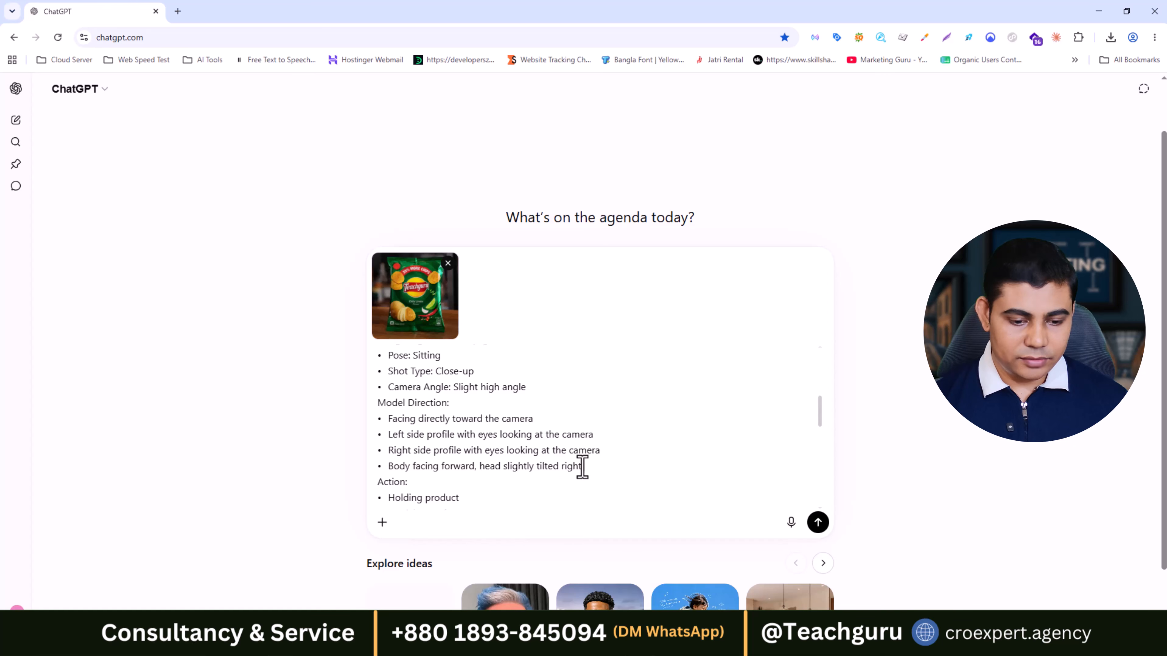
pyautogui.moveTo(582, 467); pyautogui.dragTo(379, 434)
pyautogui.press('BackSpace')
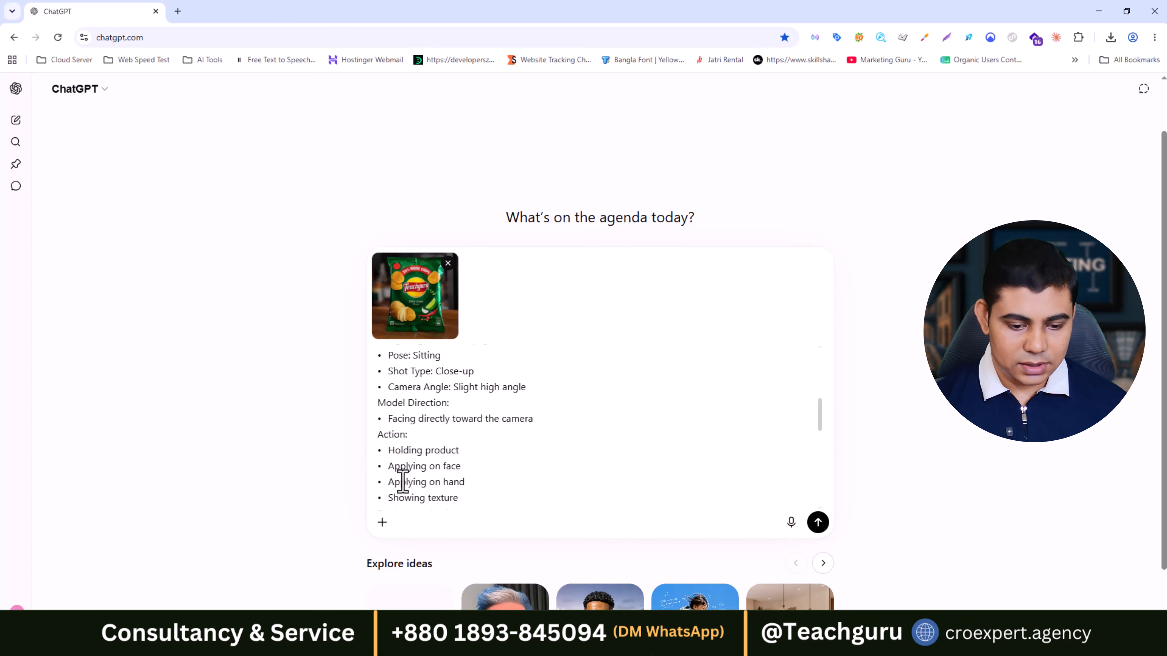
pyautogui.moveTo(461, 498); pyautogui.dragTo(377, 464)
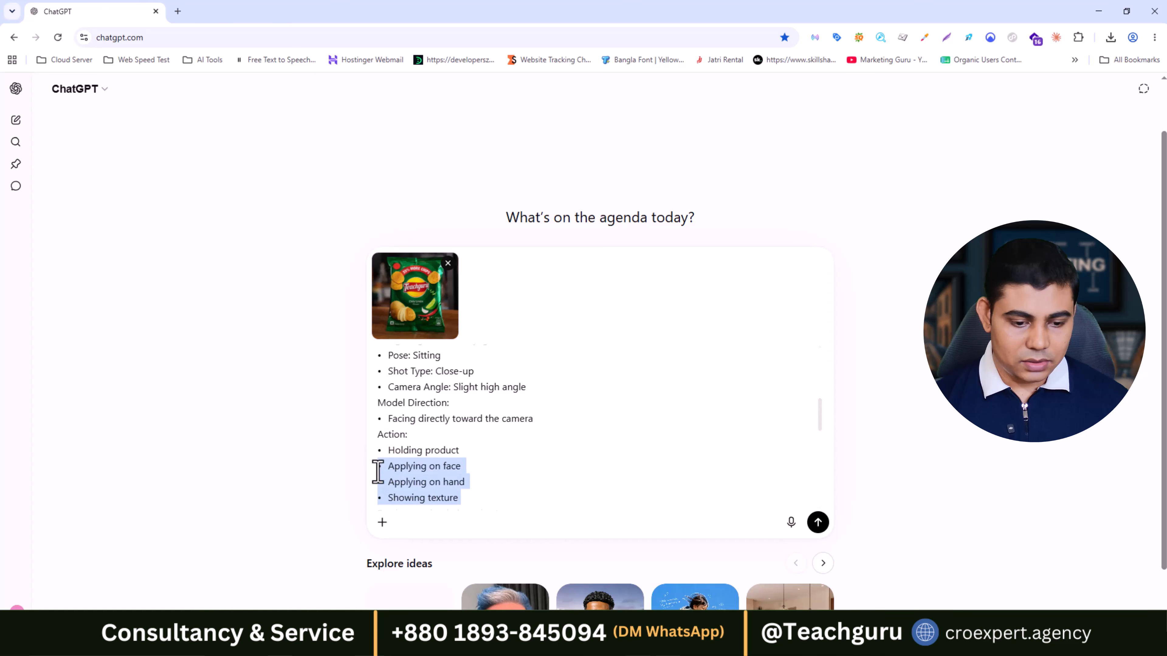
pyautogui.press('BackSpace')
# Delete the Trustworthy, Confident and Smiling bullets under Expression / Mood, keeping only Friendly.
pyautogui.scroll(-1, 495, 429)
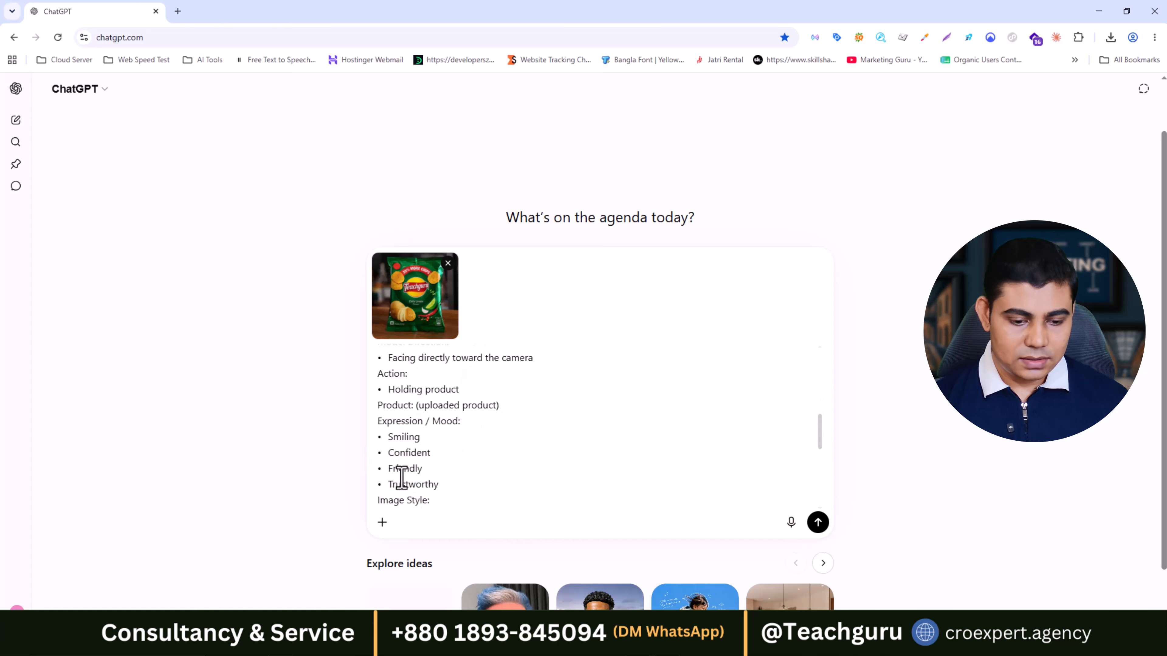
pyautogui.moveTo(450, 484); pyautogui.dragTo(378, 484)
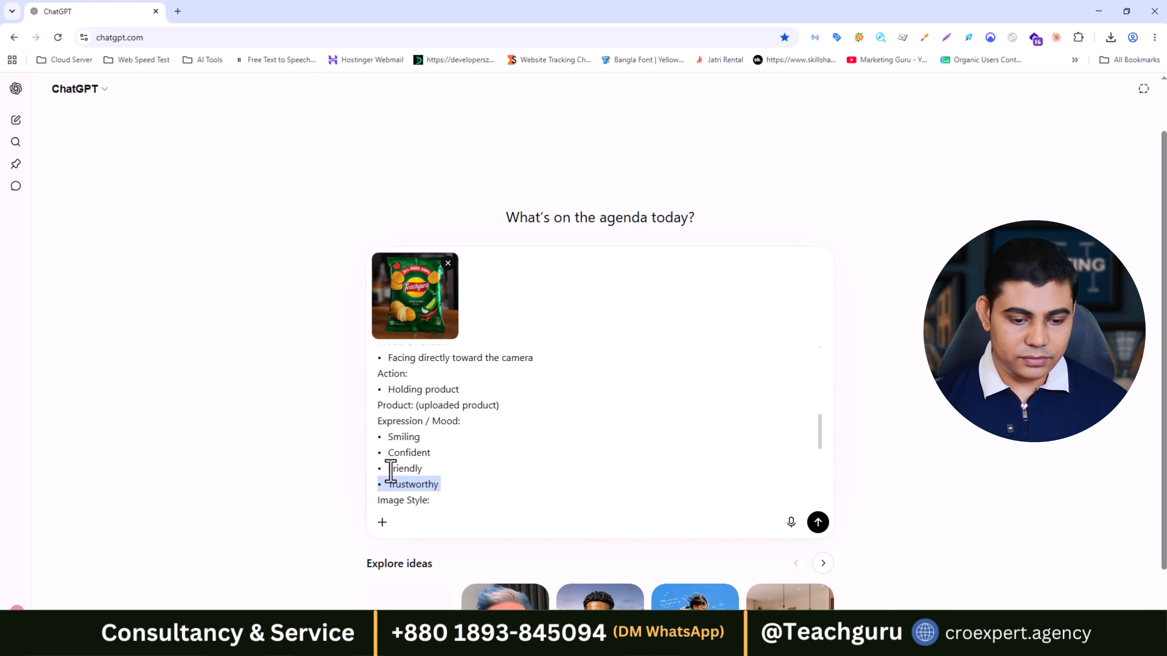
pyautogui.press('BackSpace')
pyautogui.moveTo(433, 454); pyautogui.dragTo(376, 437)
pyautogui.press('BackSpace')
pyautogui.scroll(-1, 460, 445)
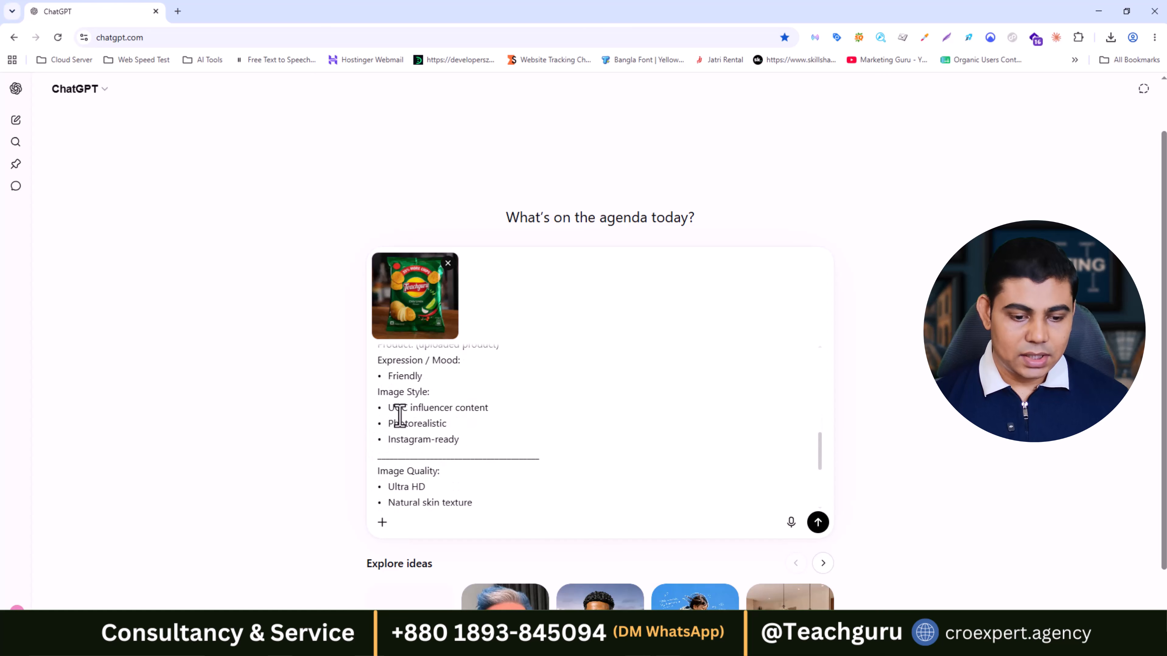
# Keep only Photorealistic under Image Style and remove the divider line above Image Quality.
pyautogui.moveTo(488, 407); pyautogui.dragTo(375, 409)
pyautogui.press('BackSpace')
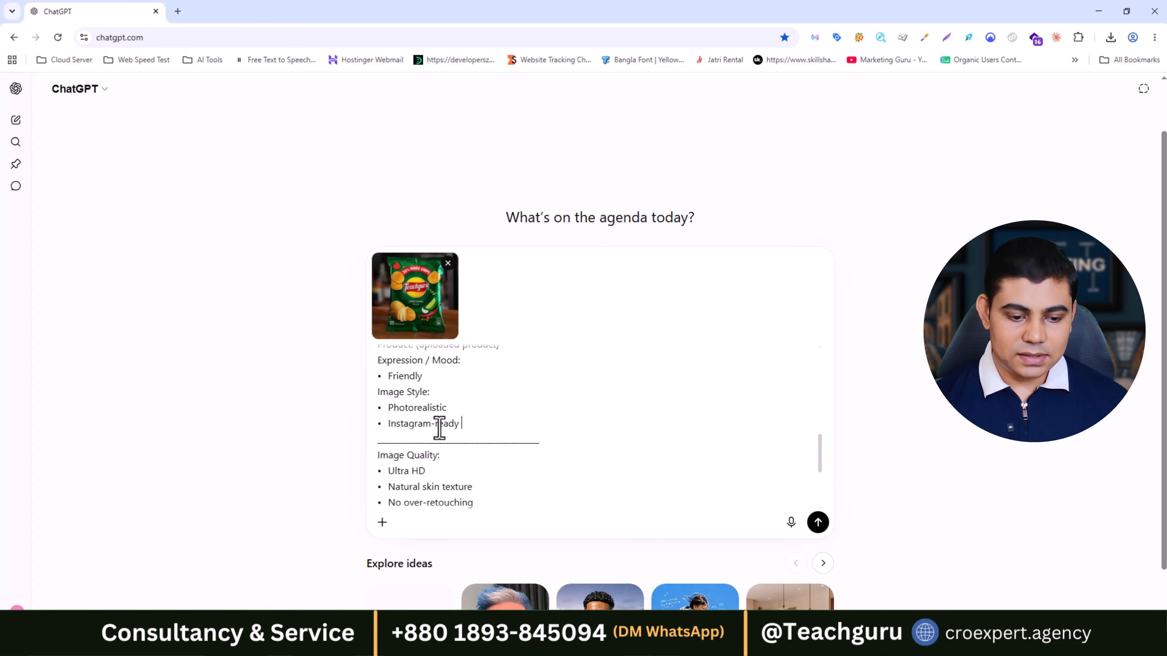
pyautogui.moveTo(459, 423); pyautogui.dragTo(374, 424)
pyautogui.press('BackSpace')
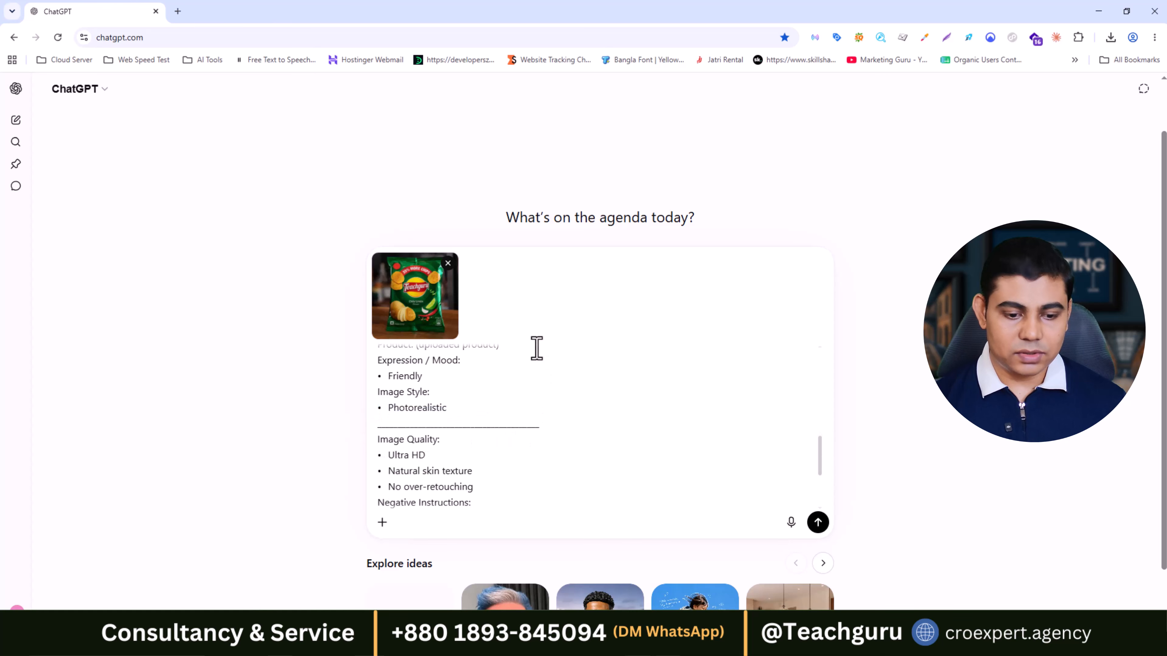
pyautogui.moveTo(542, 422); pyautogui.dragTo(363, 432)
pyautogui.press('BackSpace')
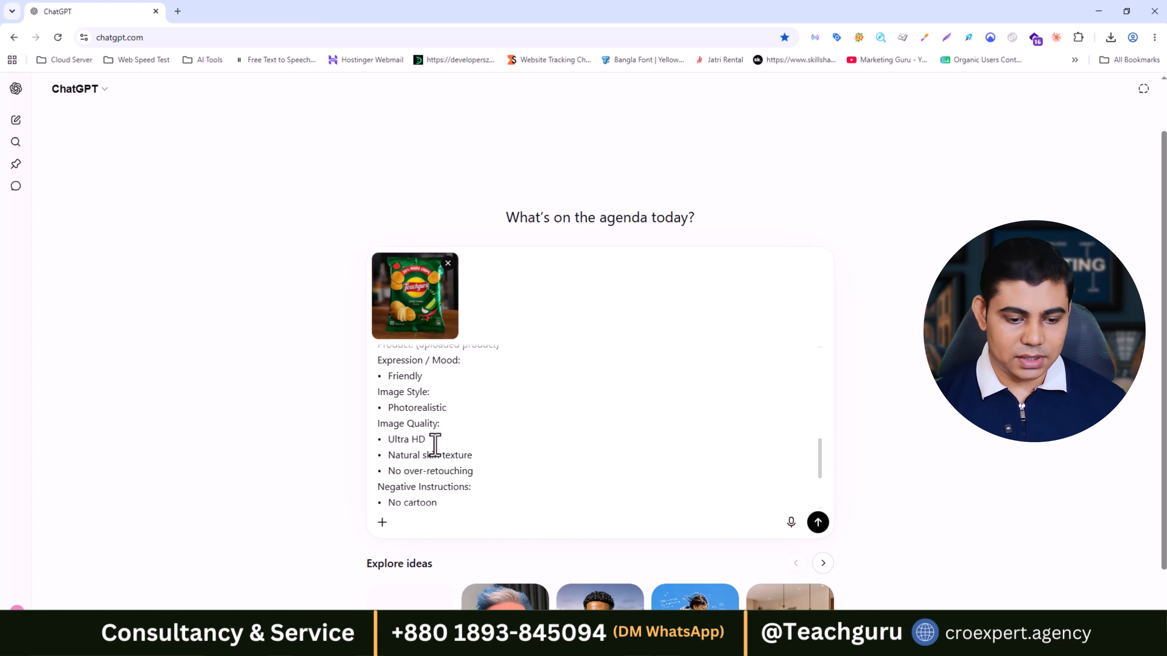
# Delete the Ultra HD and Natural skin texture bullets under Image Quality, keeping only No over-retouching.
pyautogui.moveTo(479, 460); pyautogui.dragTo(455, 462)
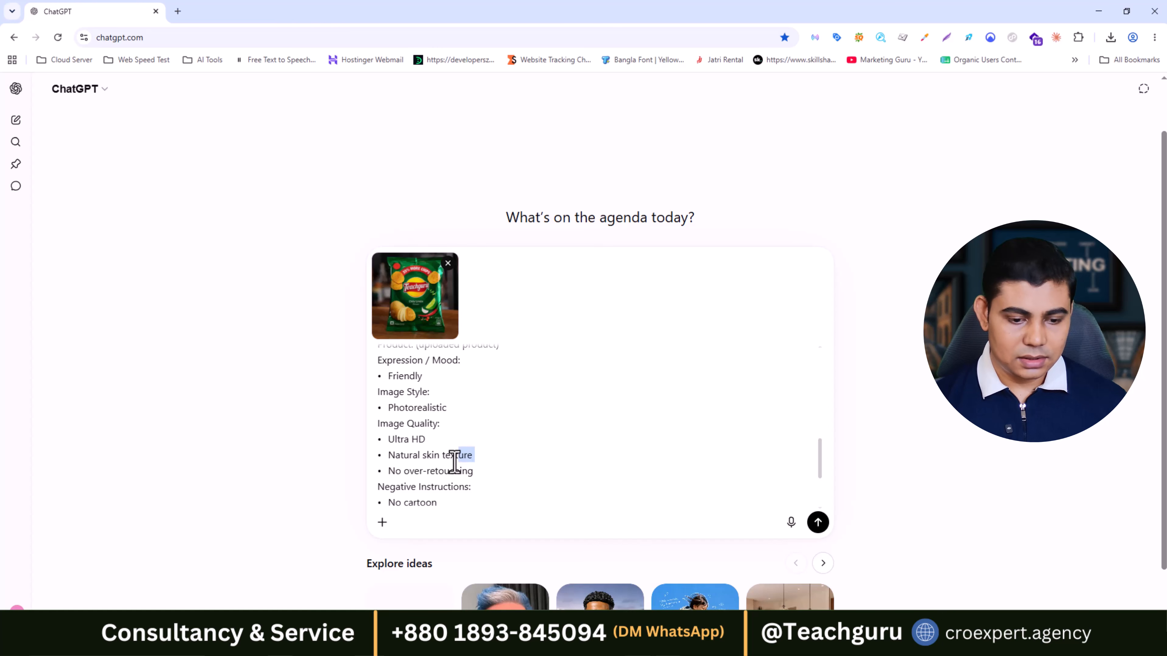
pyautogui.moveTo(455, 462); pyautogui.dragTo(391, 460)
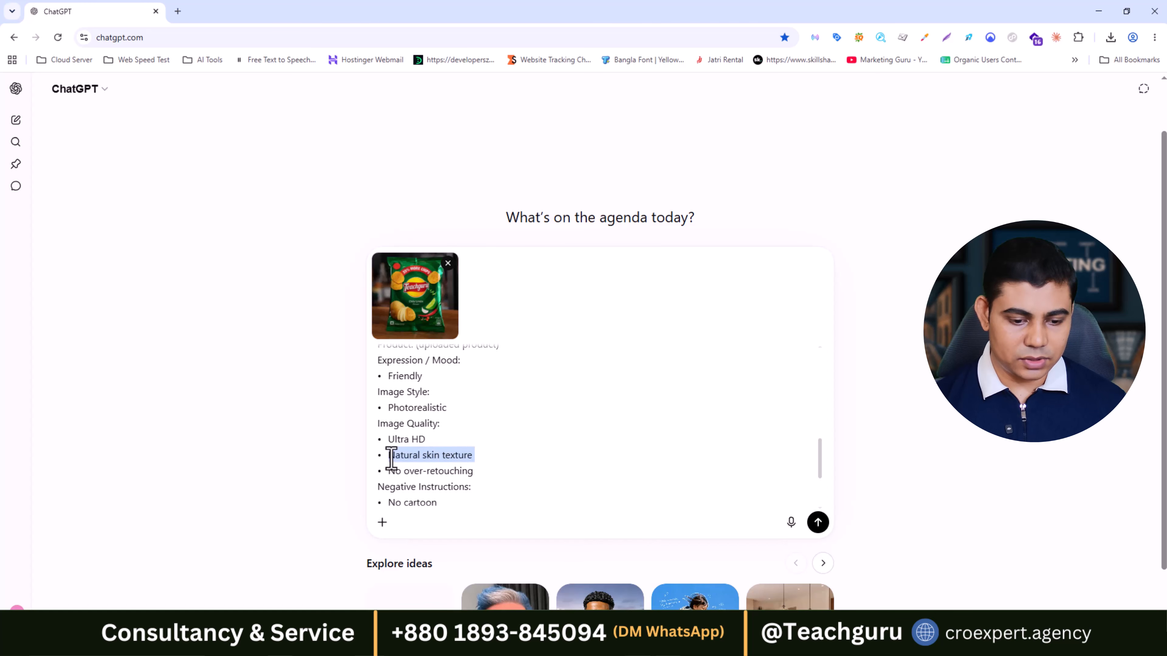
pyautogui.moveTo(391, 460); pyautogui.dragTo(377, 440)
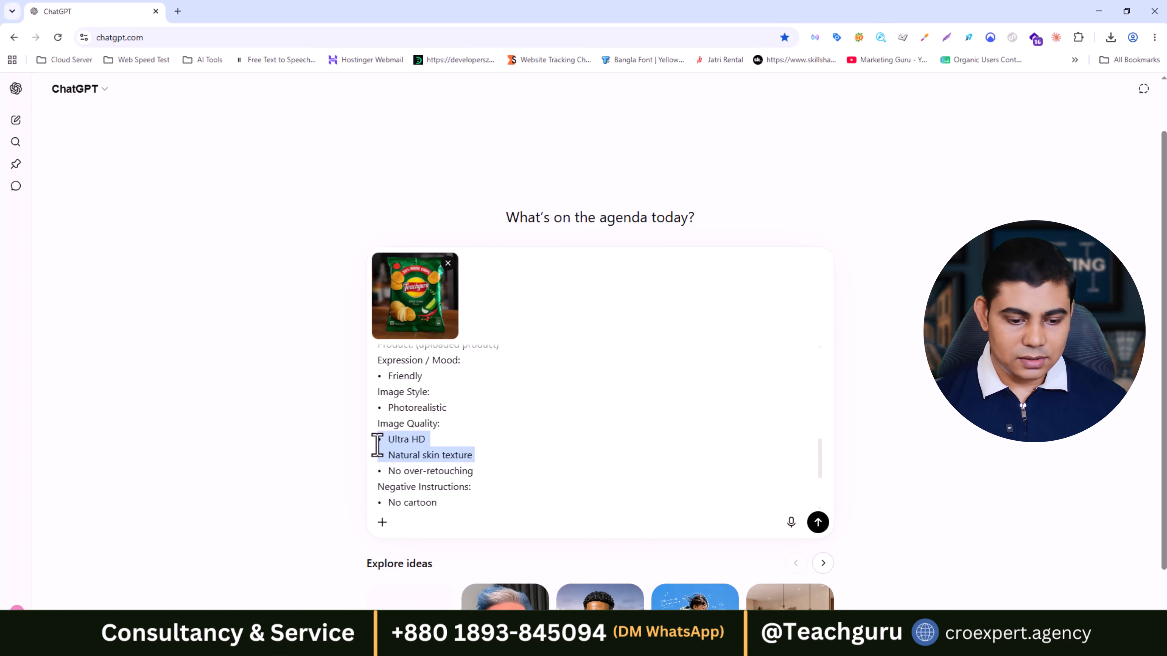
pyautogui.press('BackSpace')
# Submit the customized prompt with the chips packet image and review the generated picture.
pyautogui.scroll(-1, 468, 443)
pyautogui.scroll(-1, 487, 446)
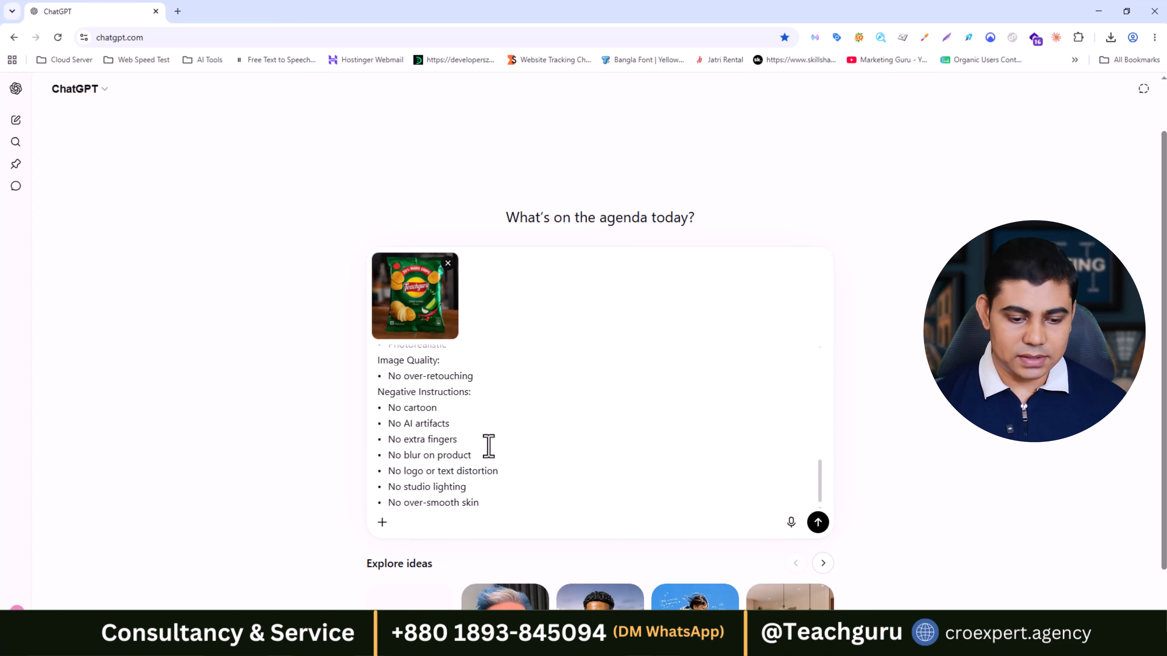
pyautogui.scroll(10, 488, 446)
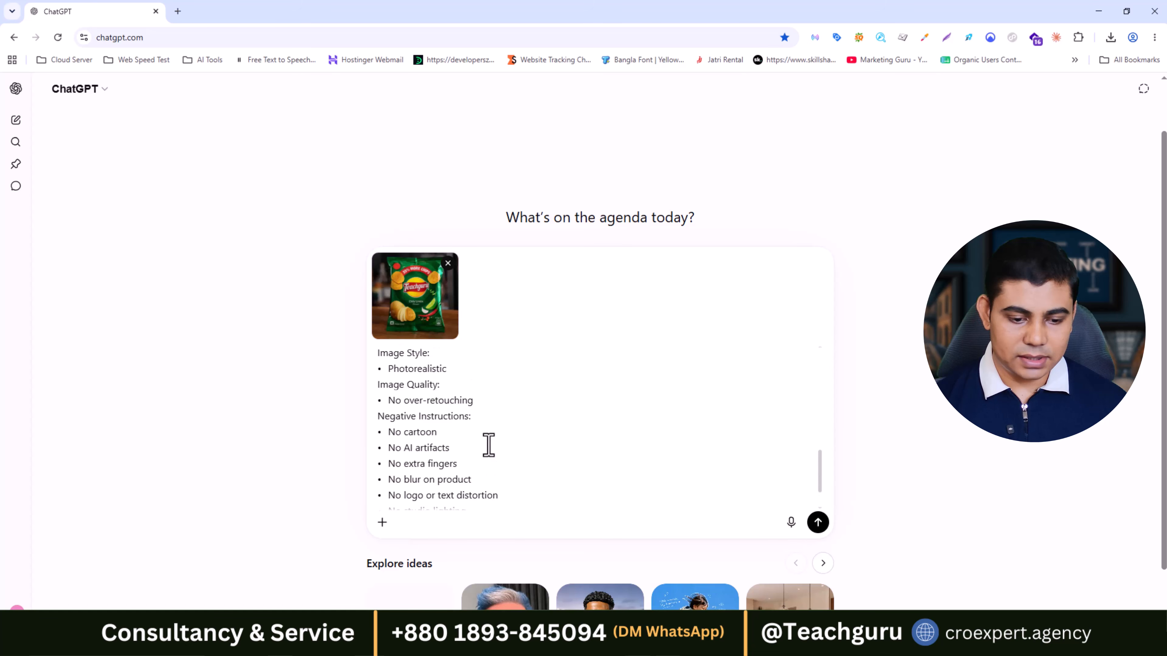
pyautogui.click(819, 523)
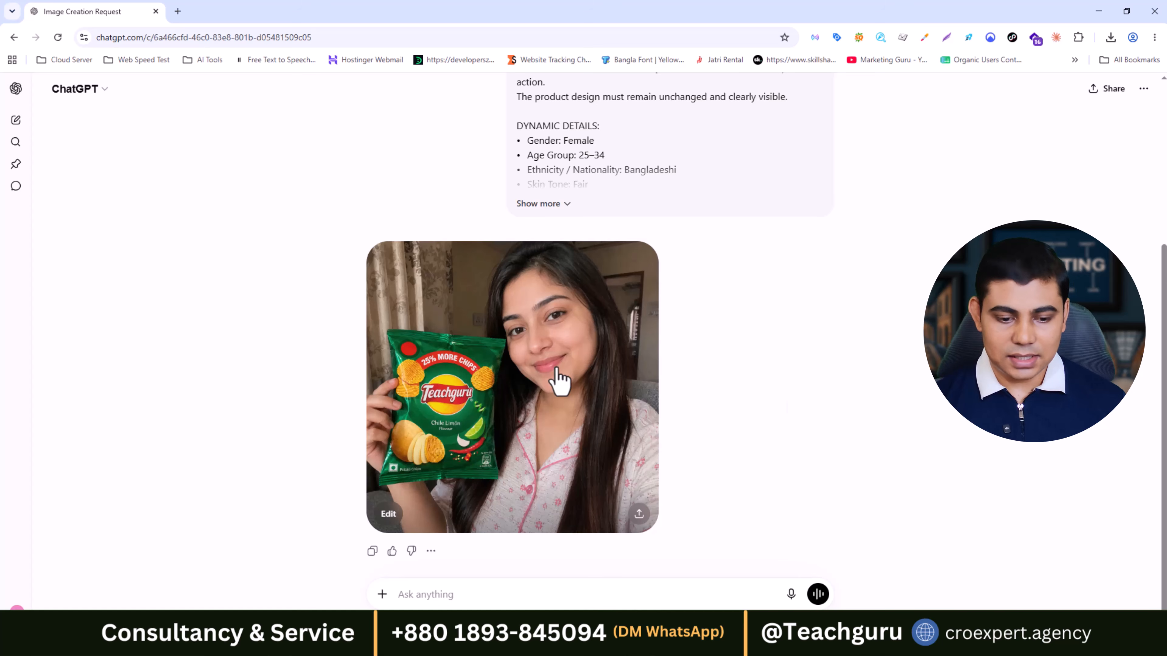
pyautogui.scroll(3, 650, 331)
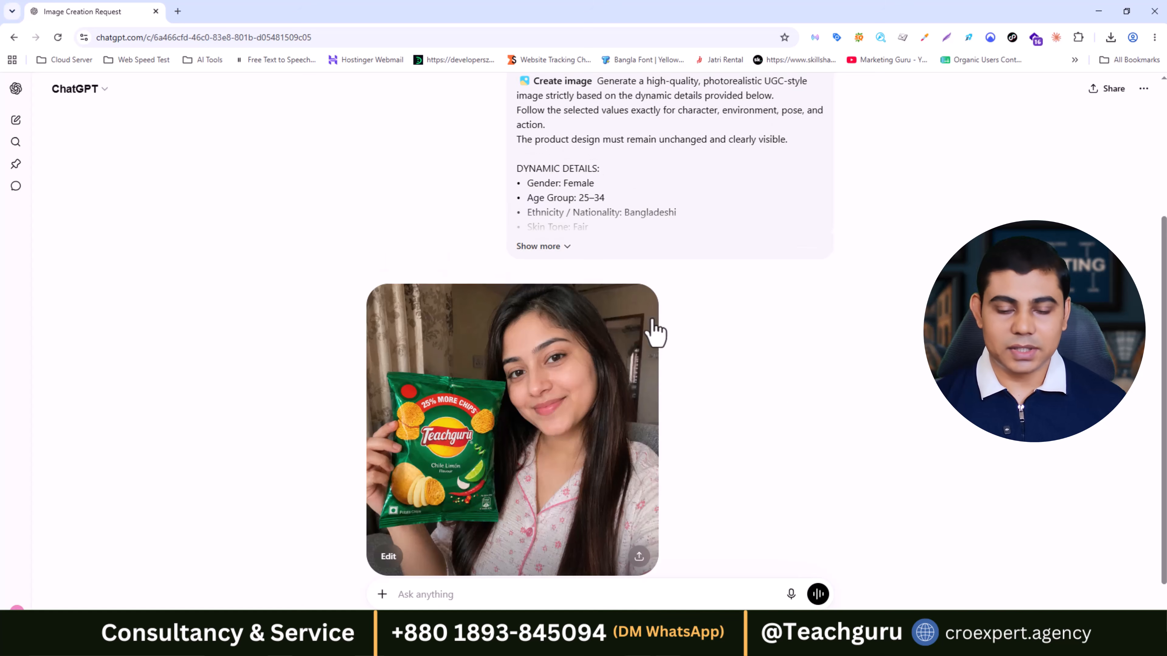
pyautogui.scroll(-3, 721, 359)
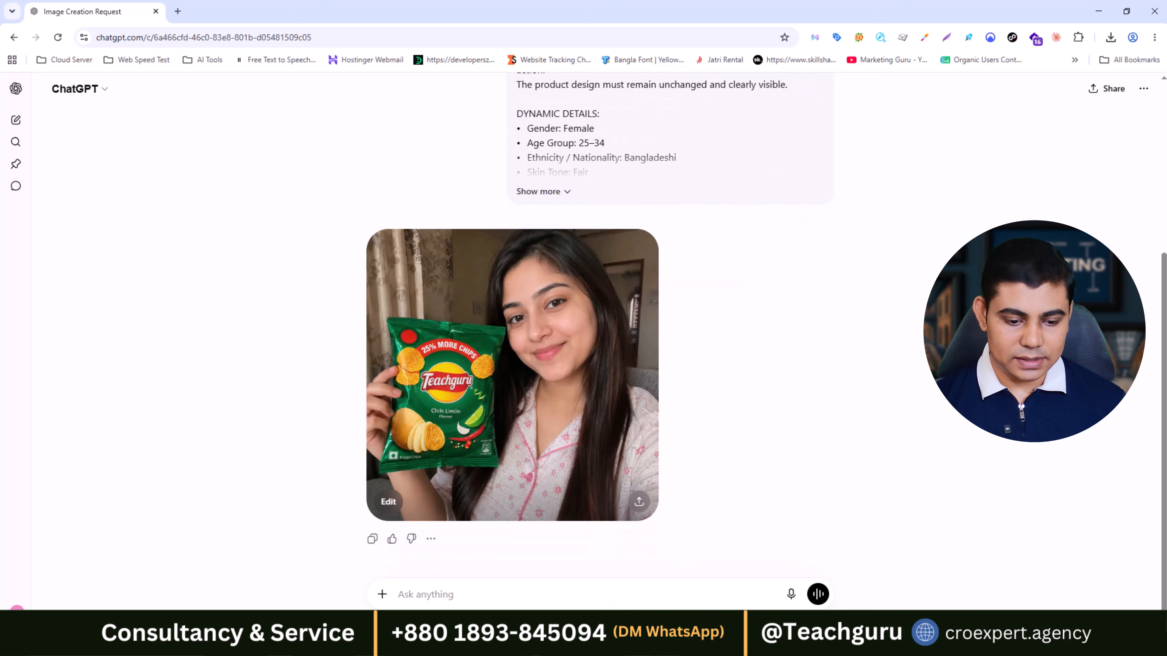
# Paste the full UGC prompt template into a follow-up message and enable Create image for it.
pyautogui.click(483, 591)
pyautogui.hotkey('ctrl', 'v')
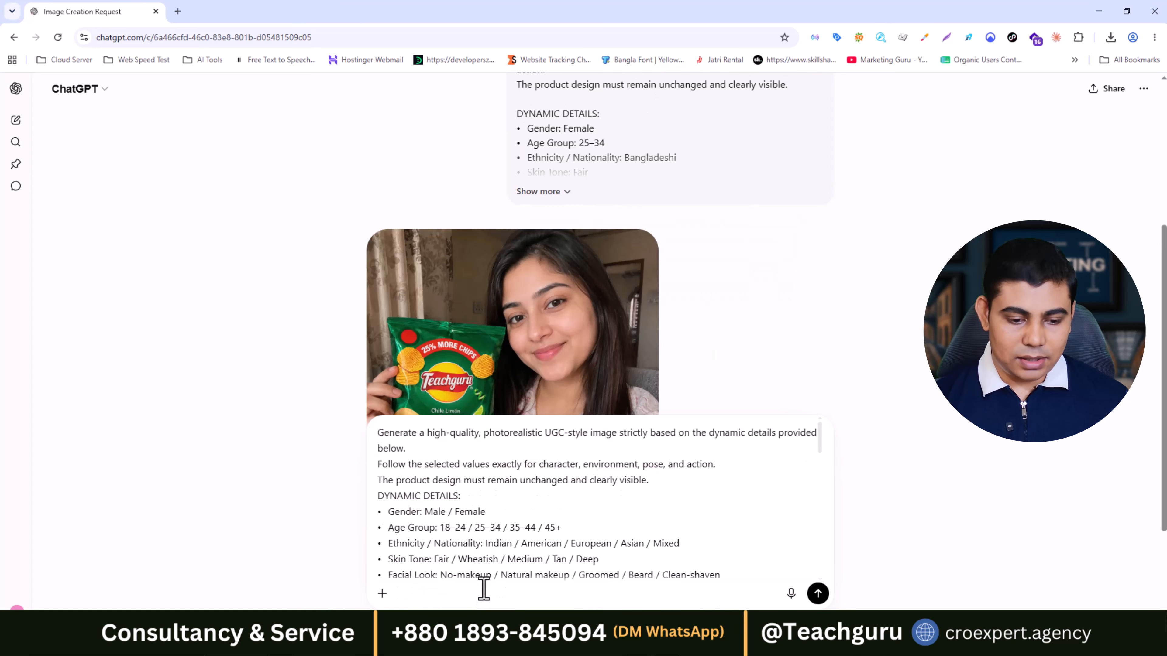
pyautogui.click(381, 596)
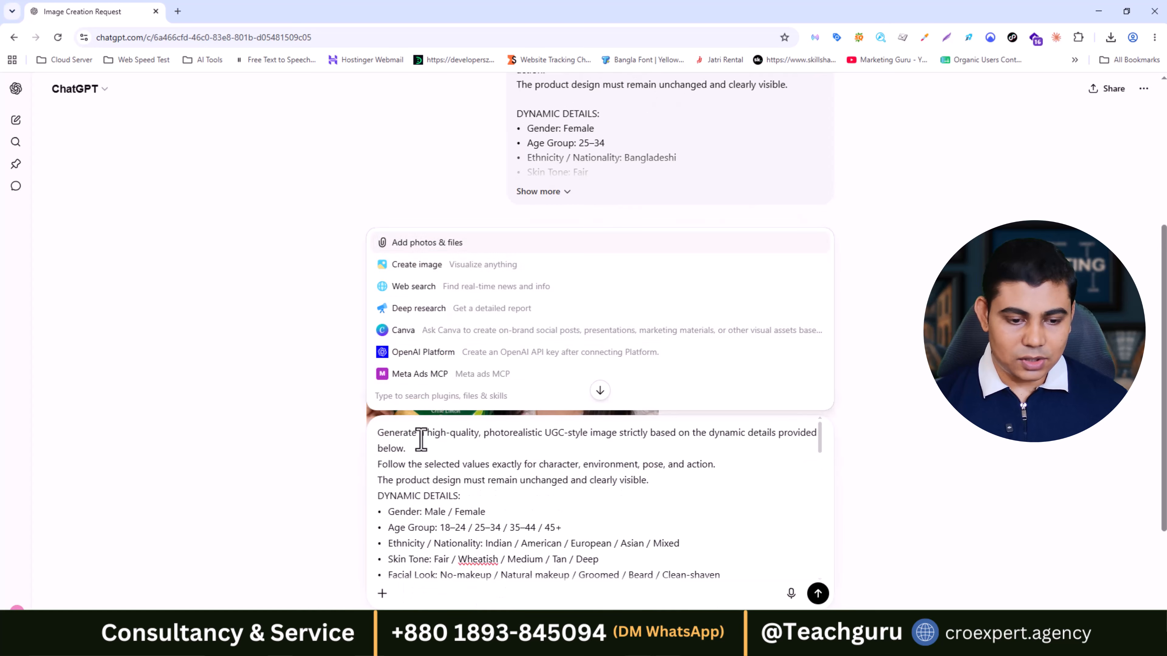
pyautogui.click(431, 271)
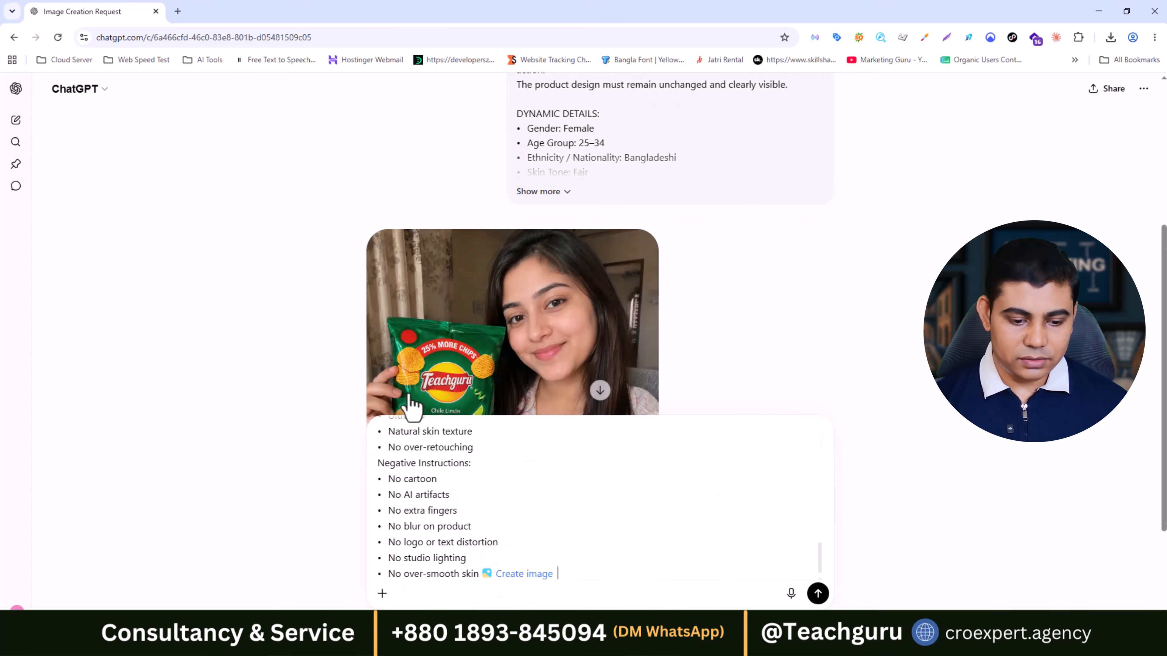
# Attach the chips packet image "ChatGPT Image Jul 2, 2026, 07_49_47 PM" from Downloads to the message.
pyautogui.click(383, 594)
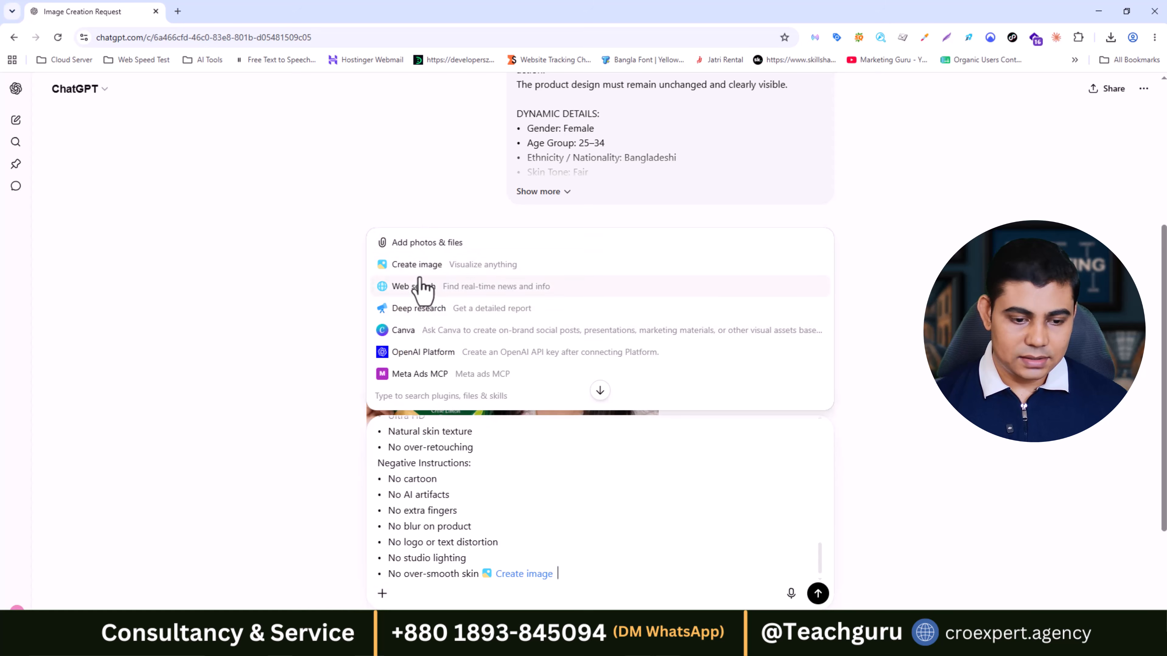
pyautogui.click(424, 246)
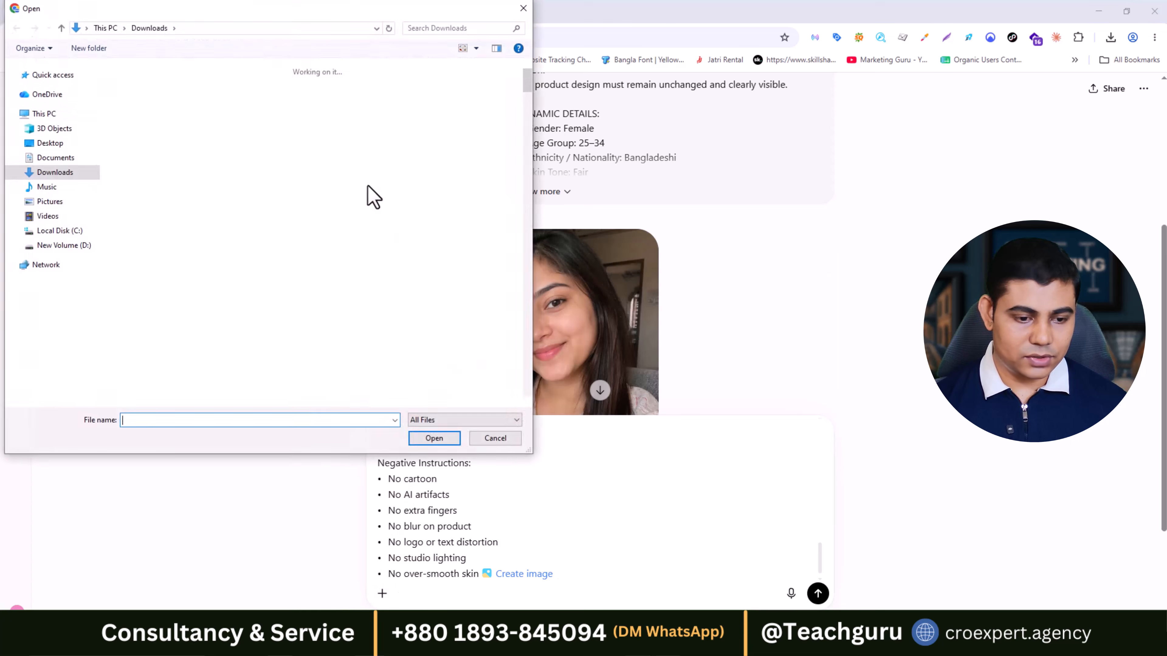
pyautogui.click(226, 123)
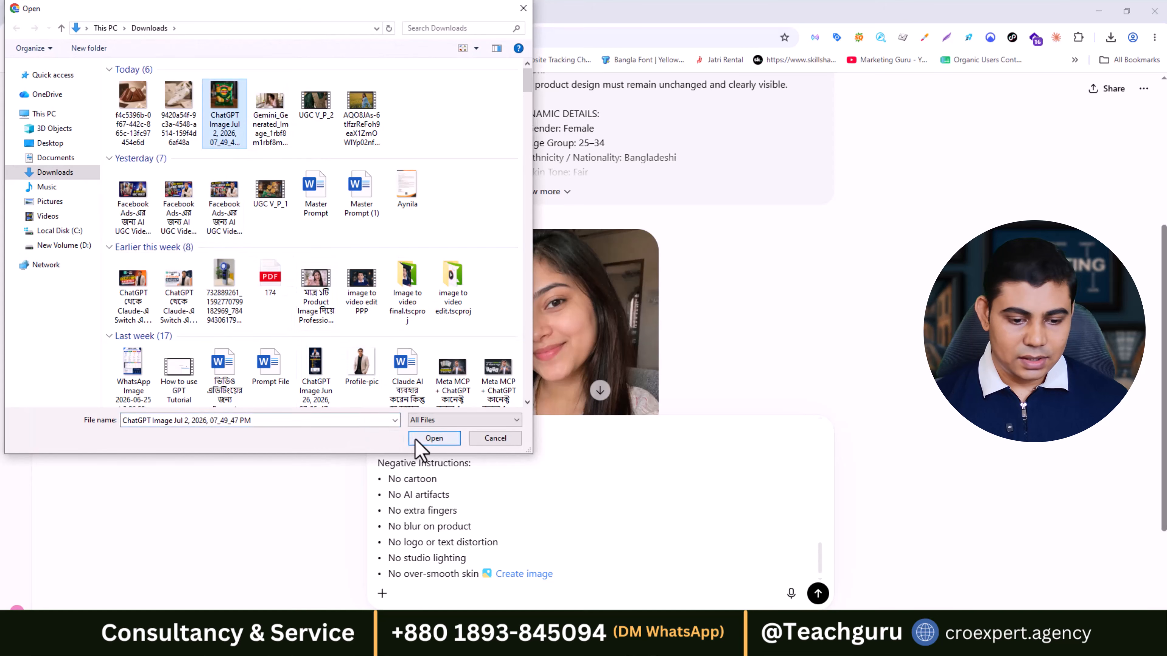
pyautogui.click(434, 438)
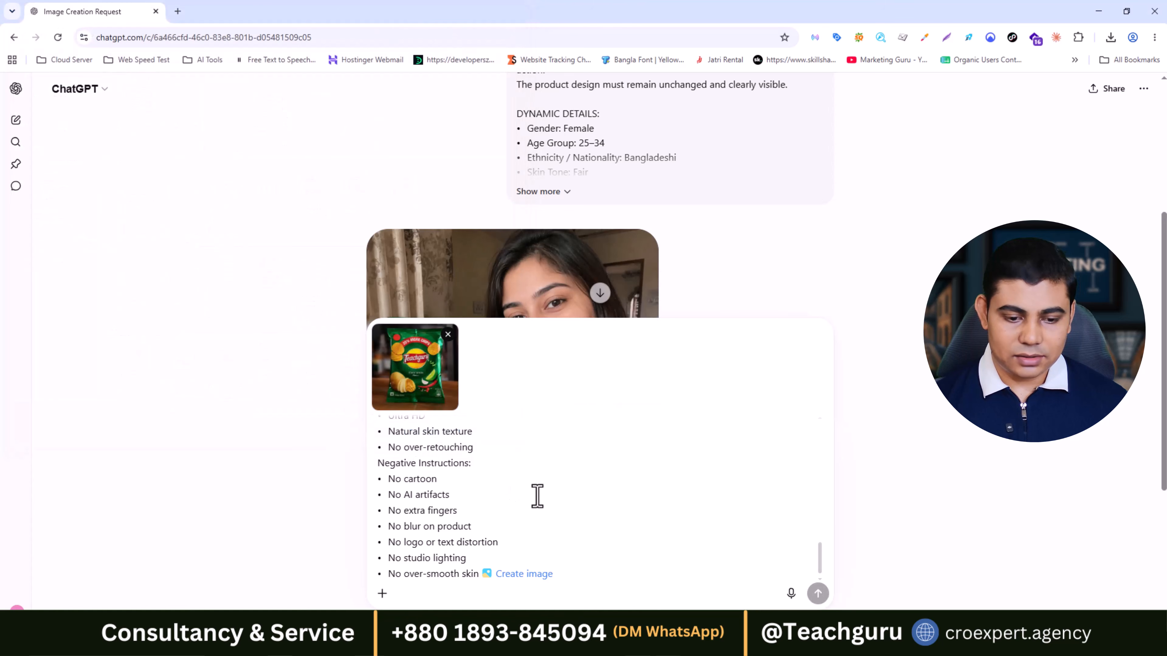
# Reduce the Gender line to Female and the Age Group line to 34 in the pasted prompt.
pyautogui.scroll(15, 537, 495)
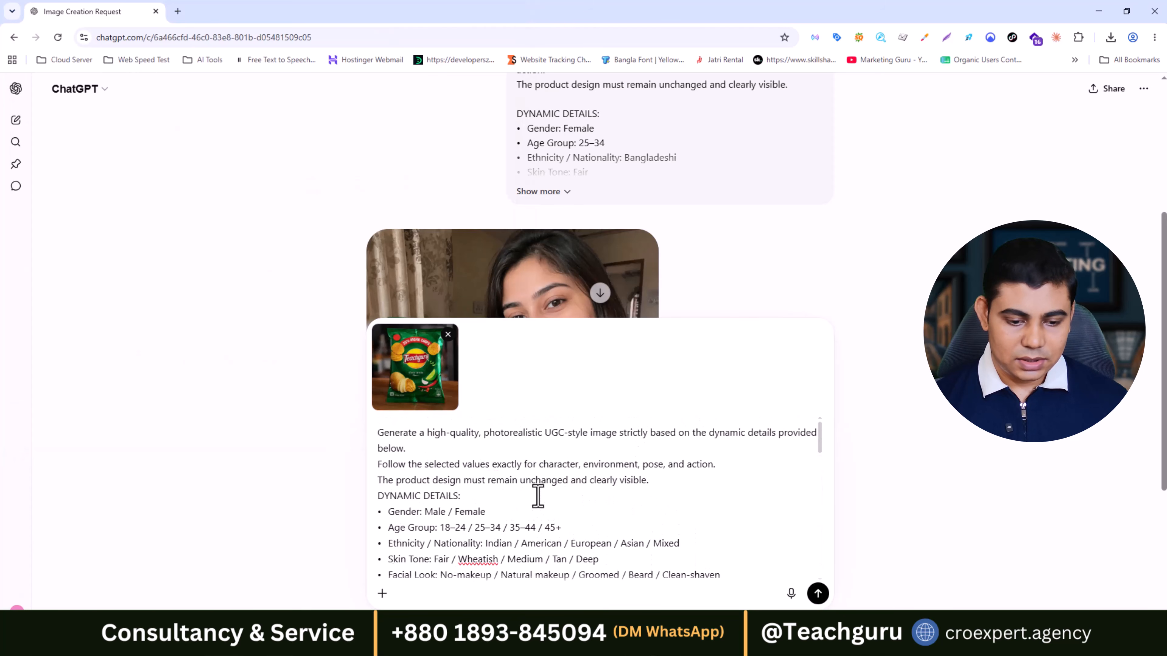
pyautogui.moveTo(453, 512); pyautogui.dragTo(424, 512)
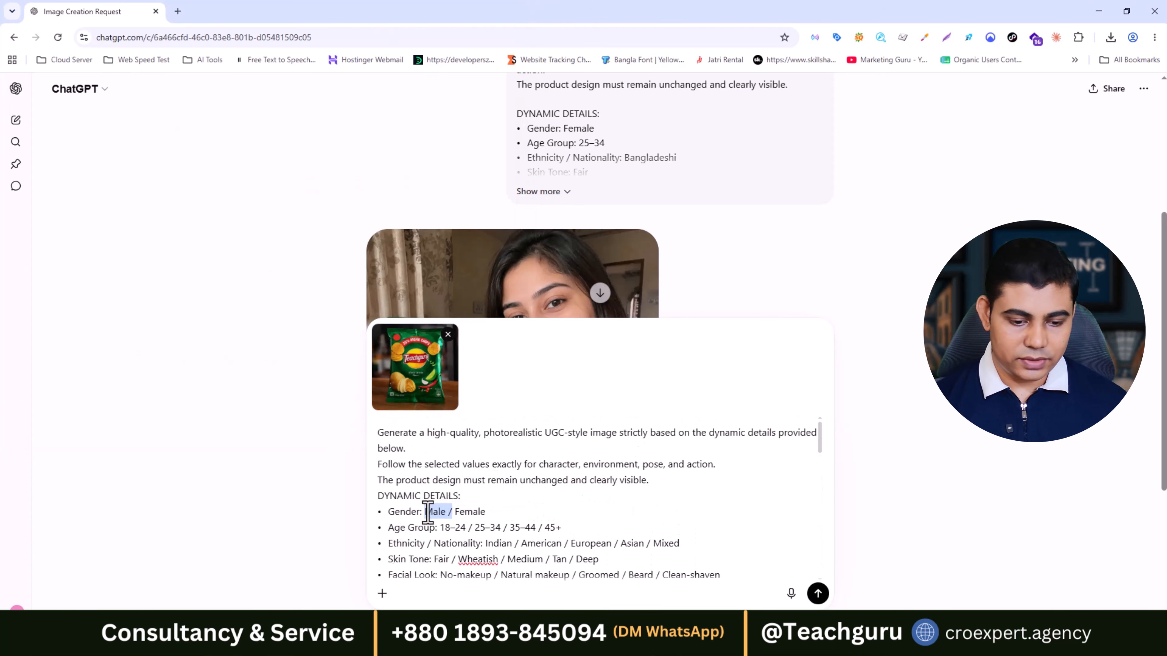
pyautogui.press('BackSpace')
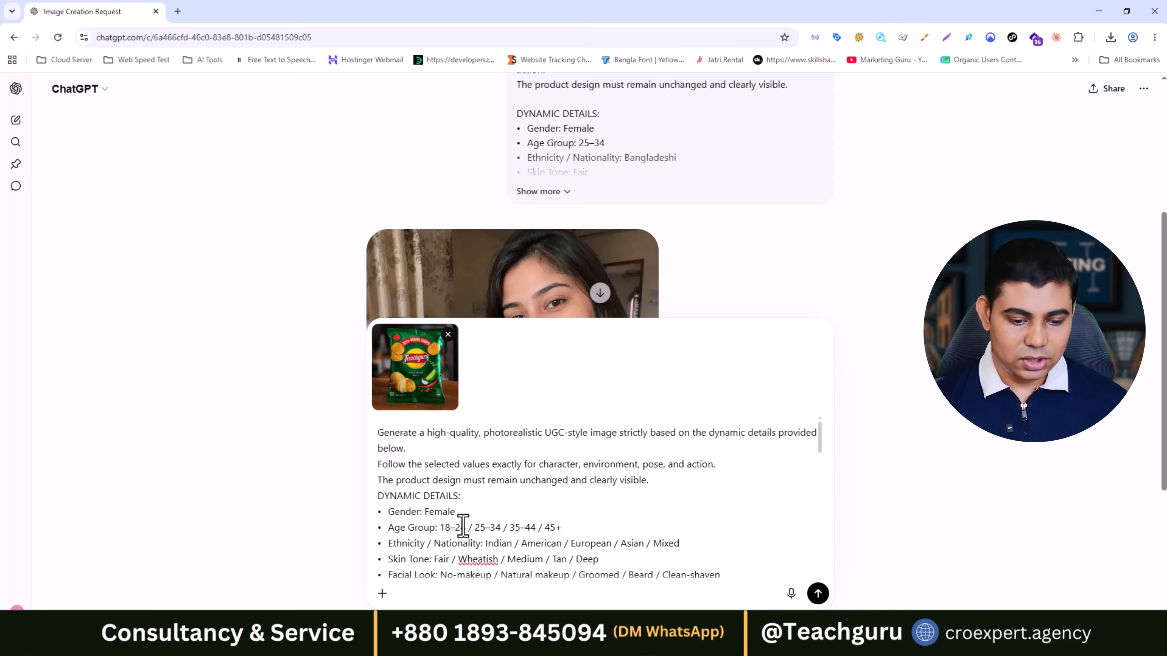
pyautogui.moveTo(490, 527); pyautogui.dragTo(514, 528)
pyautogui.press('BackSpace')
pyautogui.press('BackSpace')
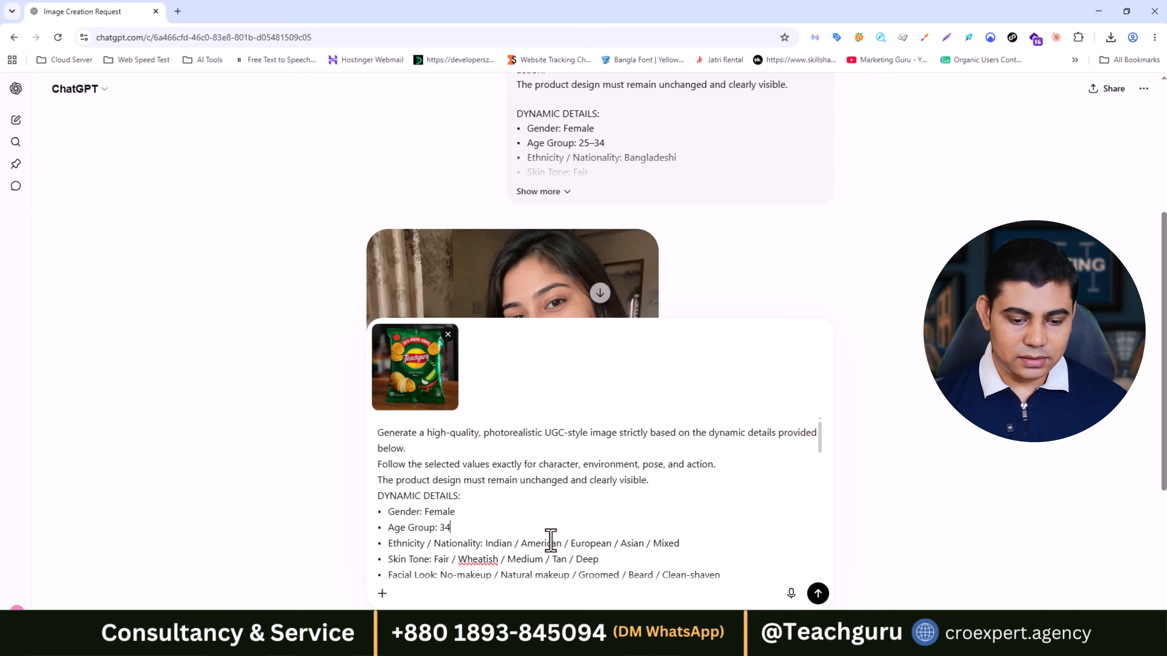
# Keep only American for Ethnicity / Nationality and Fair for Skin Tone.
pyautogui.moveTo(569, 545); pyautogui.dragTo(481, 545)
pyautogui.press('BackSpace')
pyautogui.press('BackSpace')
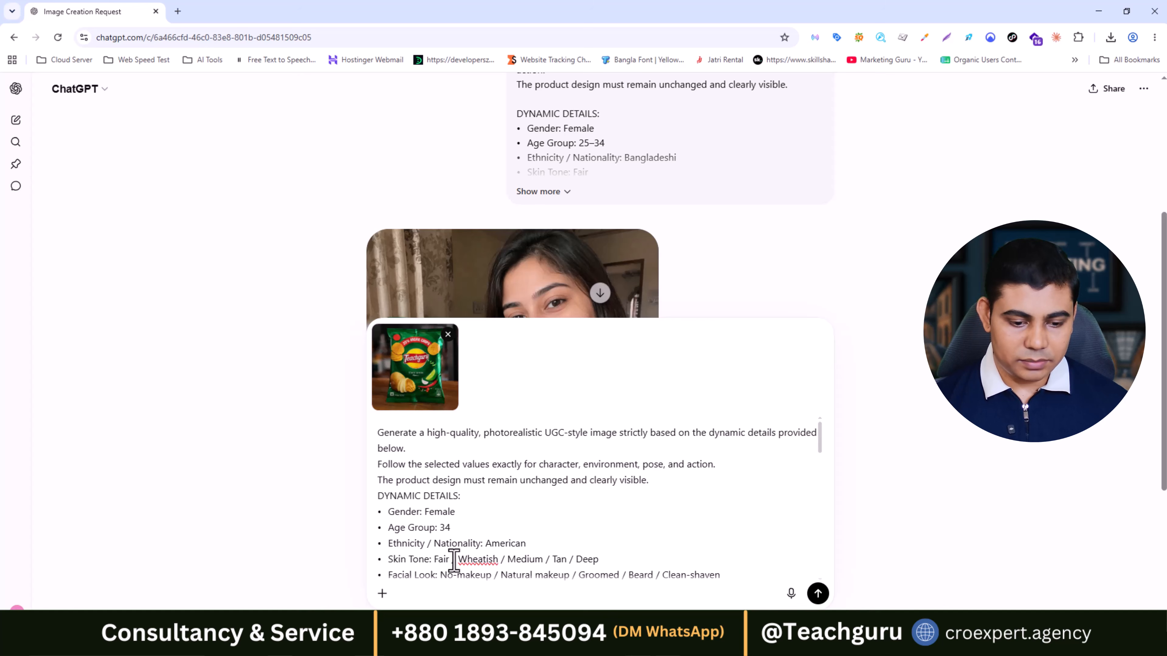
pyautogui.moveTo(461, 559); pyautogui.dragTo(628, 561)
pyautogui.press('BackSpace')
pyautogui.press('BackSpace')
pyautogui.press('BackSpace')
# Keep only Groomed for Facial Look and Tied-back for Hair Style.
pyautogui.scroll(-3, 611, 540)
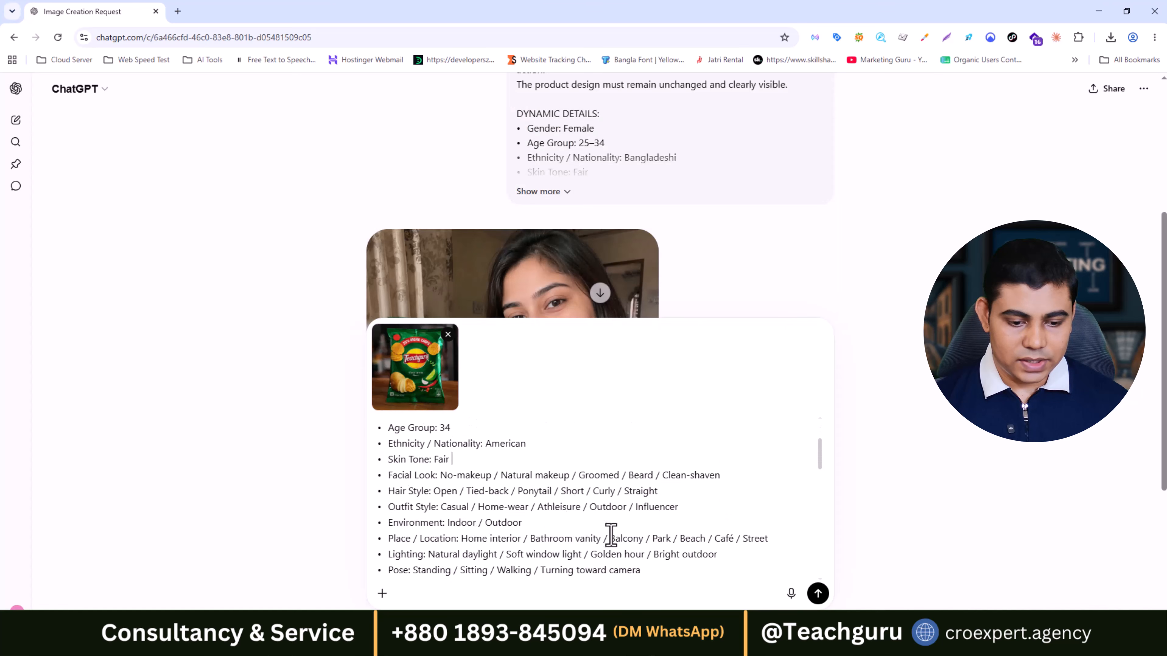
pyautogui.scroll(1, 592, 528)
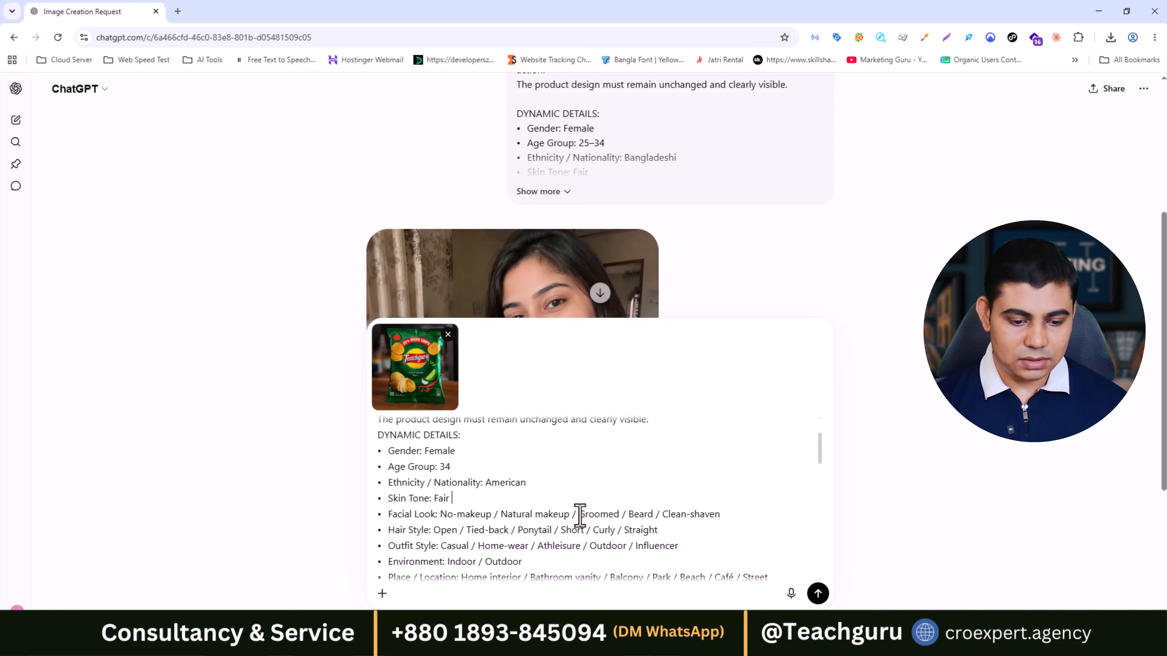
pyautogui.moveTo(580, 515); pyautogui.dragTo(440, 515)
pyautogui.press('BackSpace')
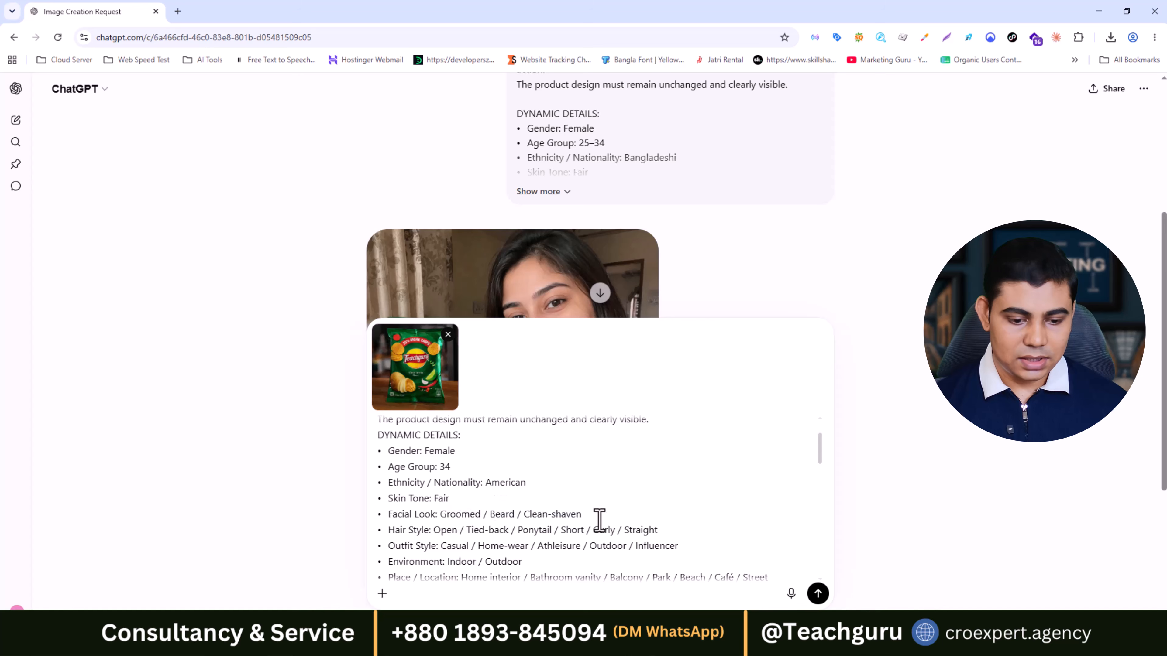
pyautogui.moveTo(584, 514); pyautogui.dragTo(433, 530)
pyautogui.press('BackSpace')
pyautogui.click(509, 530)
pyautogui.hotkey('shift', 'End')
pyautogui.press('BackSpace')
pyautogui.press('BackSpace')
# Remove every Outfit Style option from the prompt except Outdoor.
pyautogui.scroll(-1, 508, 523)
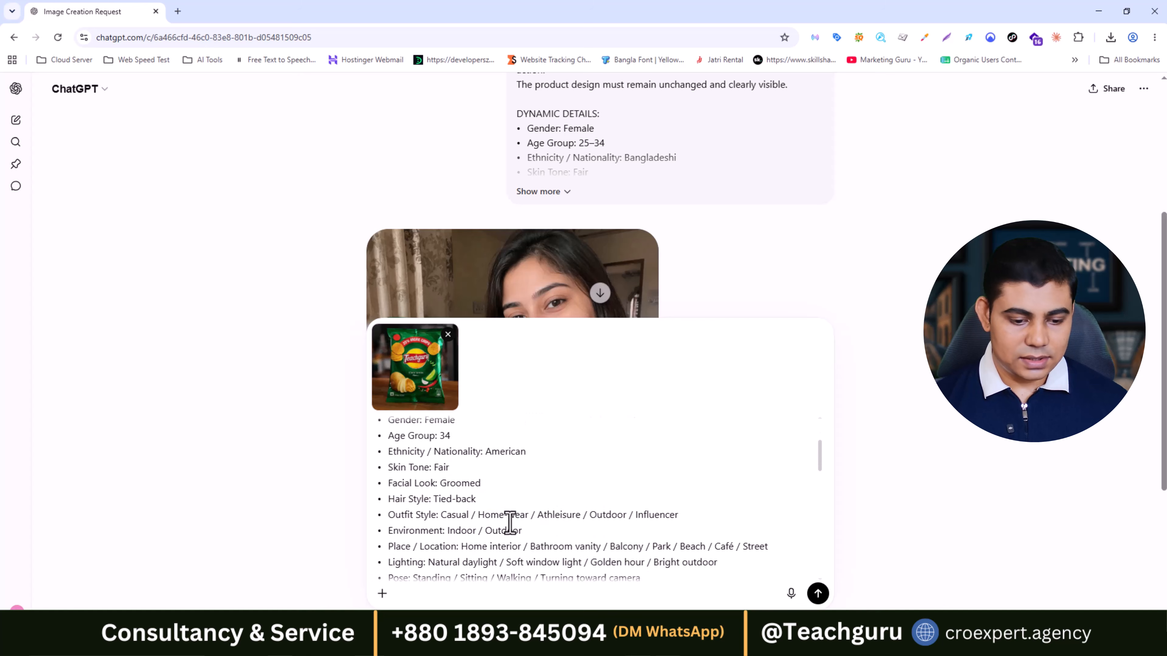
pyautogui.moveTo(589, 485); pyautogui.dragTo(448, 501)
pyautogui.press('BackSpace')
pyautogui.click(478, 485)
pyautogui.hotkey('shift', 'End')
pyautogui.press('BackSpace')
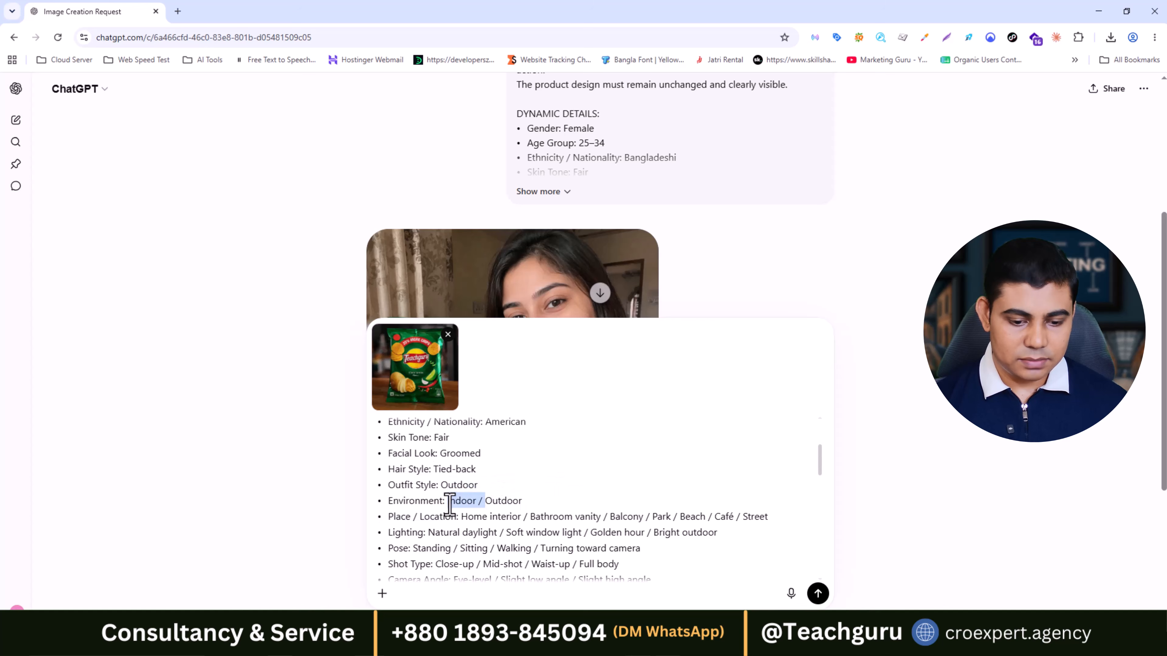
# Keep only Outdoor for Environment and Park for Place / Location.
pyautogui.press('BackSpace')
pyautogui.moveTo(652, 516); pyautogui.dragTo(598, 518)
pyautogui.press('BackSpace')
pyautogui.press('BackSpace')
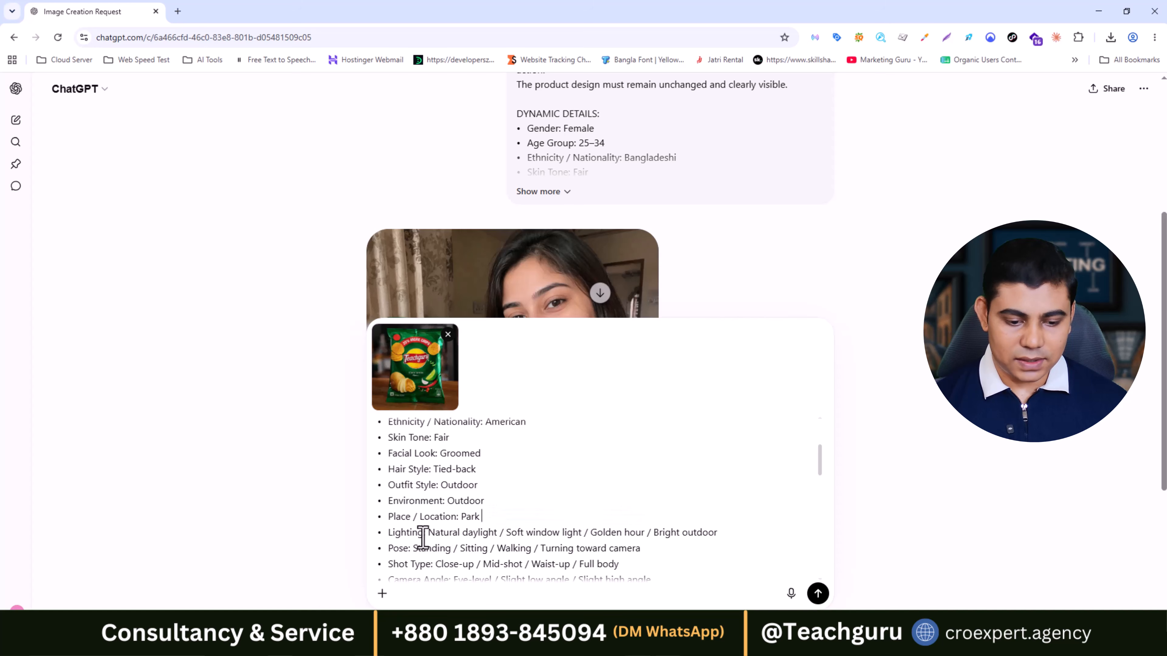
# Keep only Natural daylight for Lighting and Turning toward camera for Pose.
pyautogui.moveTo(499, 534); pyautogui.dragTo(726, 539)
pyautogui.press('BackSpace')
pyautogui.scroll(-1, 727, 540)
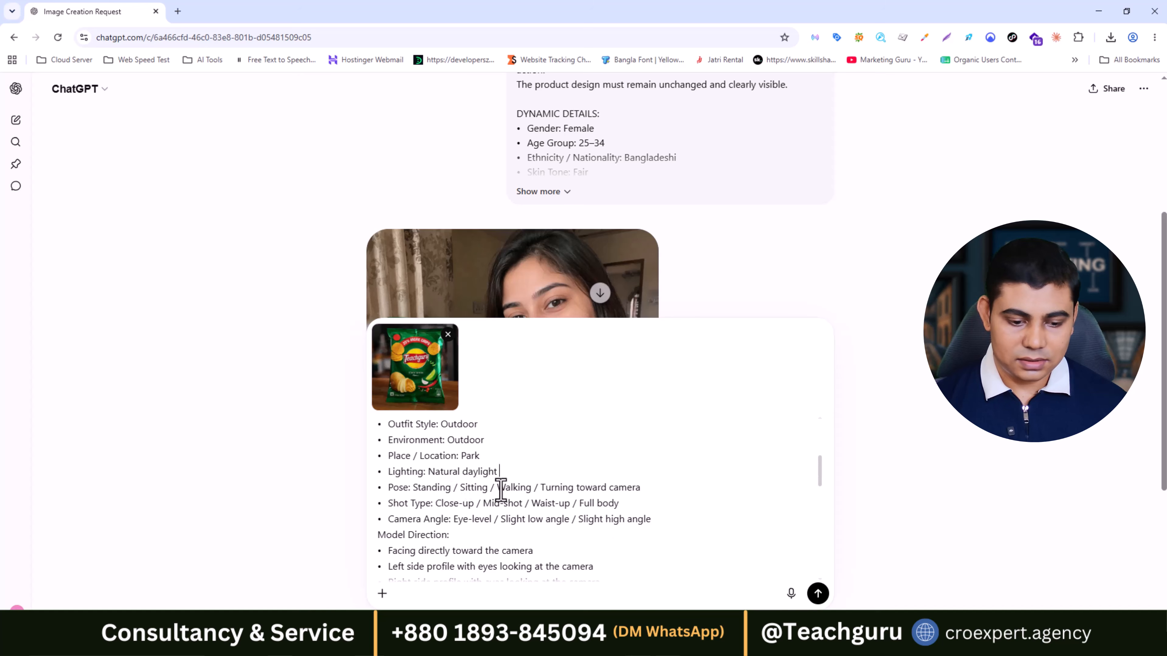
pyautogui.moveTo(496, 488); pyautogui.dragTo(416, 488)
pyautogui.press('BackSpace')
pyautogui.press('BackSpace')
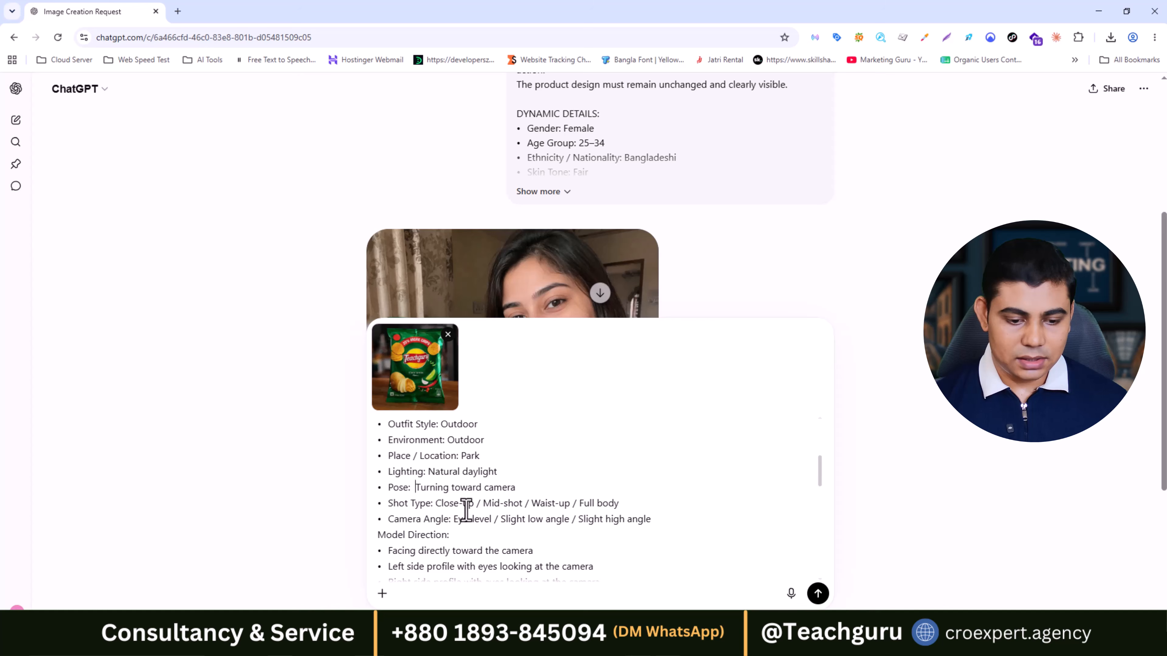
# Keep only Mid-shot for the Shot Type and Slight low angle for the Camera Angle.
pyautogui.moveTo(486, 504); pyautogui.dragTo(436, 503)
pyautogui.press('BackSpace')
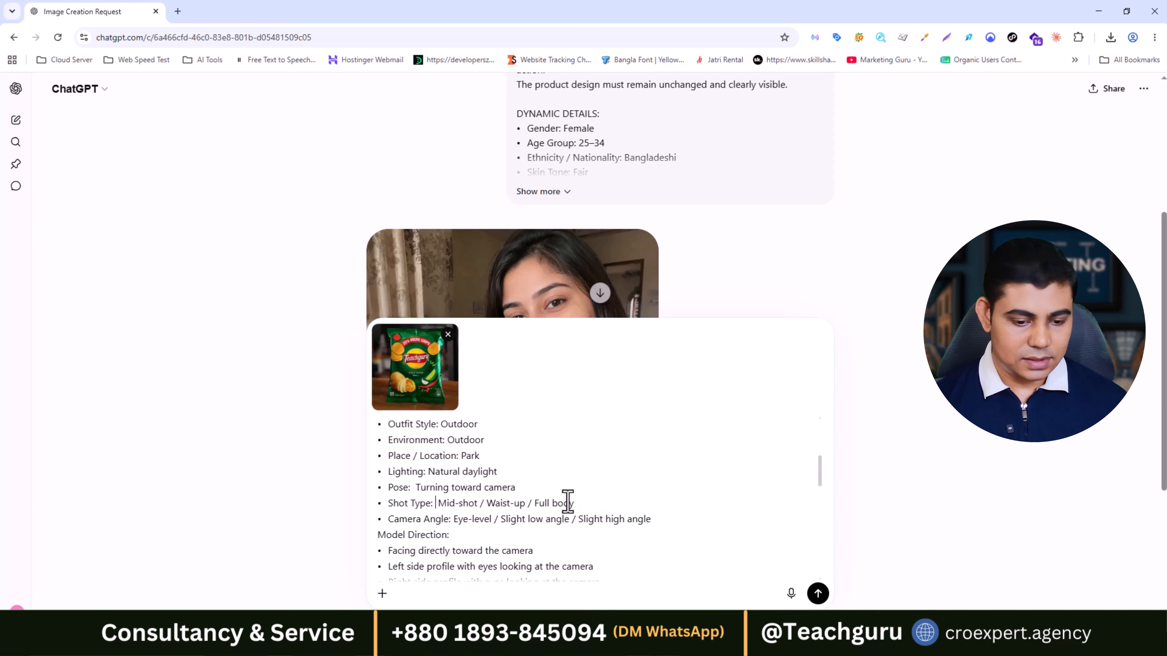
pyautogui.moveTo(576, 503); pyautogui.dragTo(480, 503)
pyautogui.press('BackSpace')
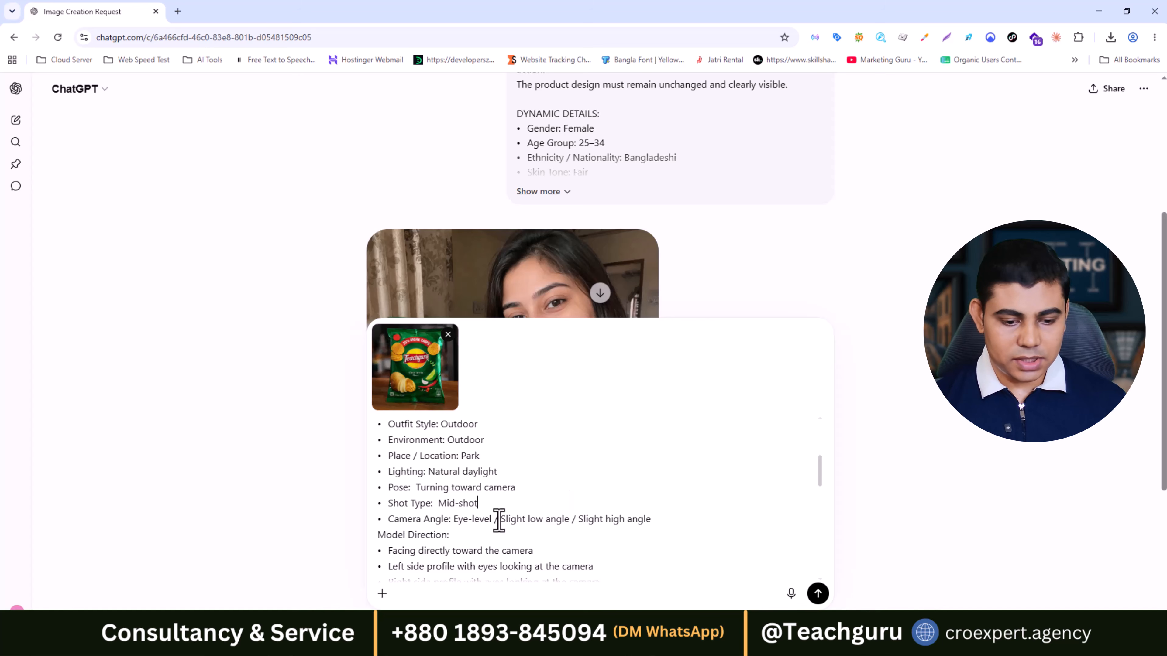
pyautogui.moveTo(498, 520); pyautogui.dragTo(618, 526)
pyautogui.press('BackSpace')
pyautogui.press('BackSpace')
pyautogui.click(457, 519)
pyautogui.press('BackSpace')
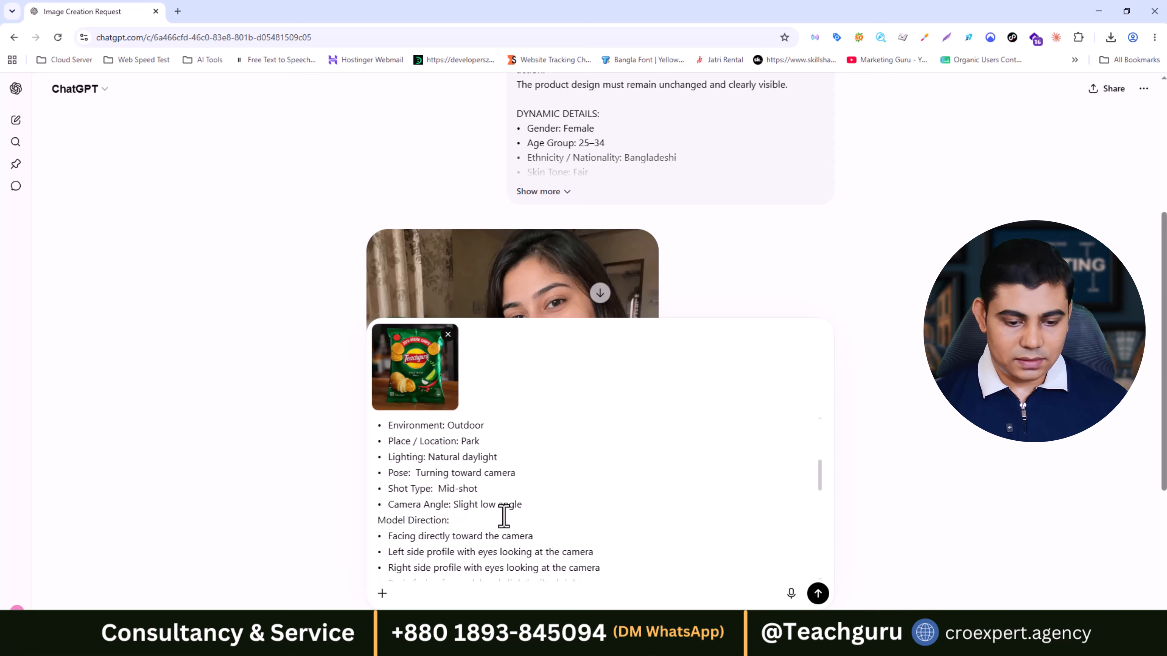
pyautogui.scroll(-3, 506, 505)
pyautogui.scroll(-5, 505, 538)
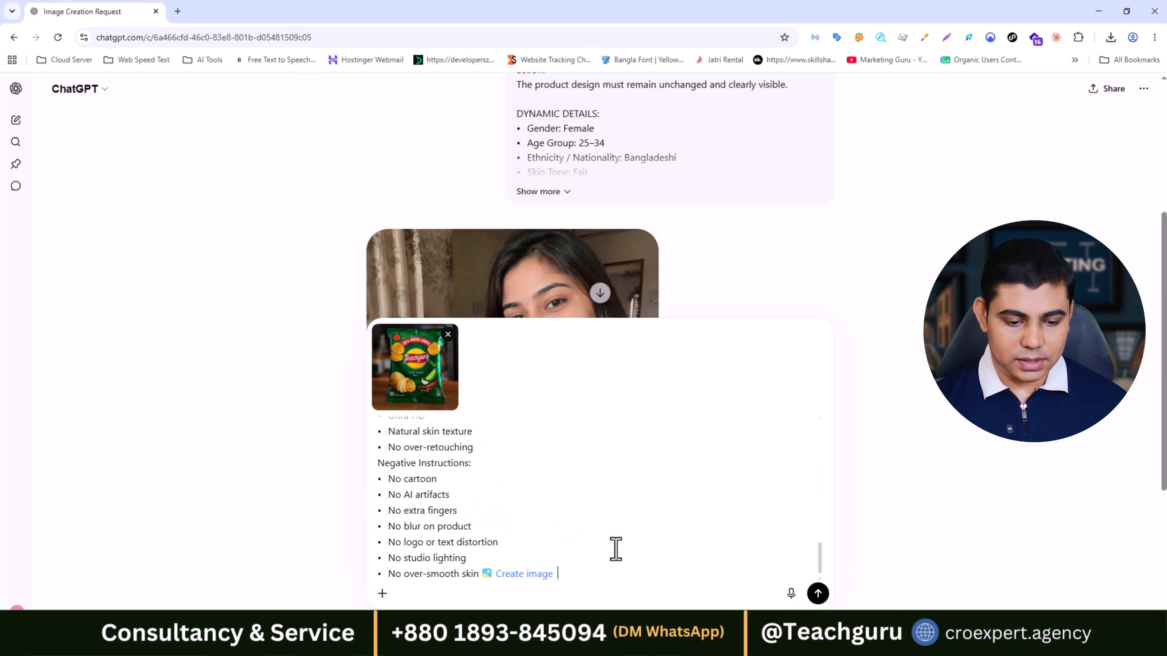
# Keep only Facing directly toward the camera under Model Direction in the prompt.
pyautogui.scroll(5, 547, 518)
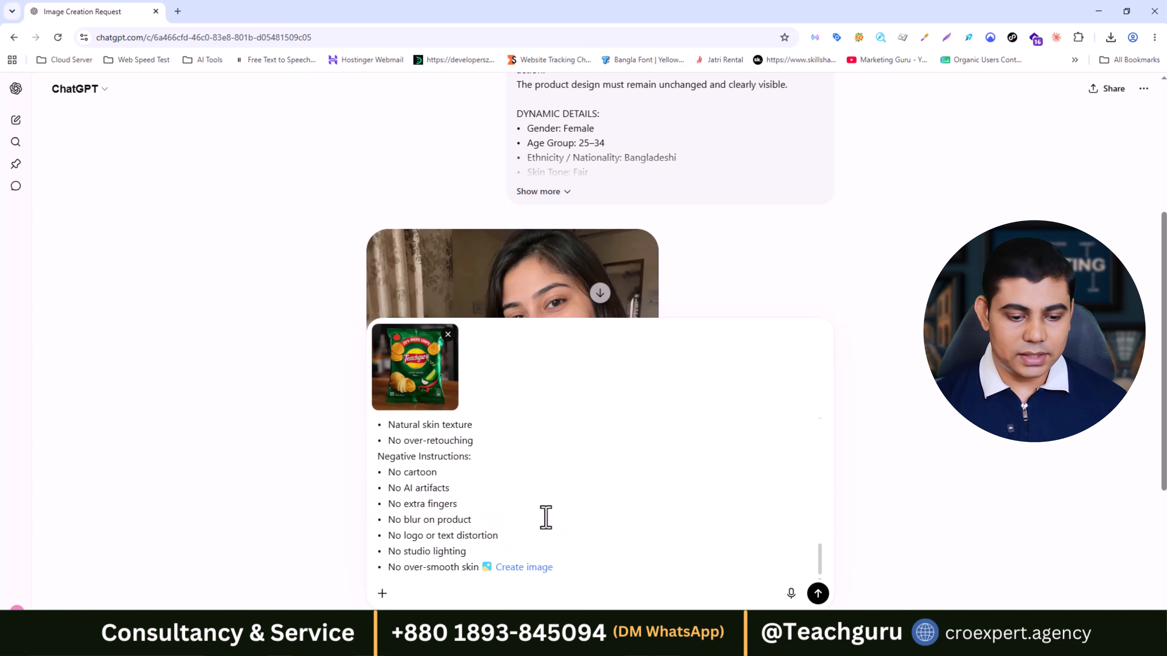
pyautogui.scroll(4, 527, 510)
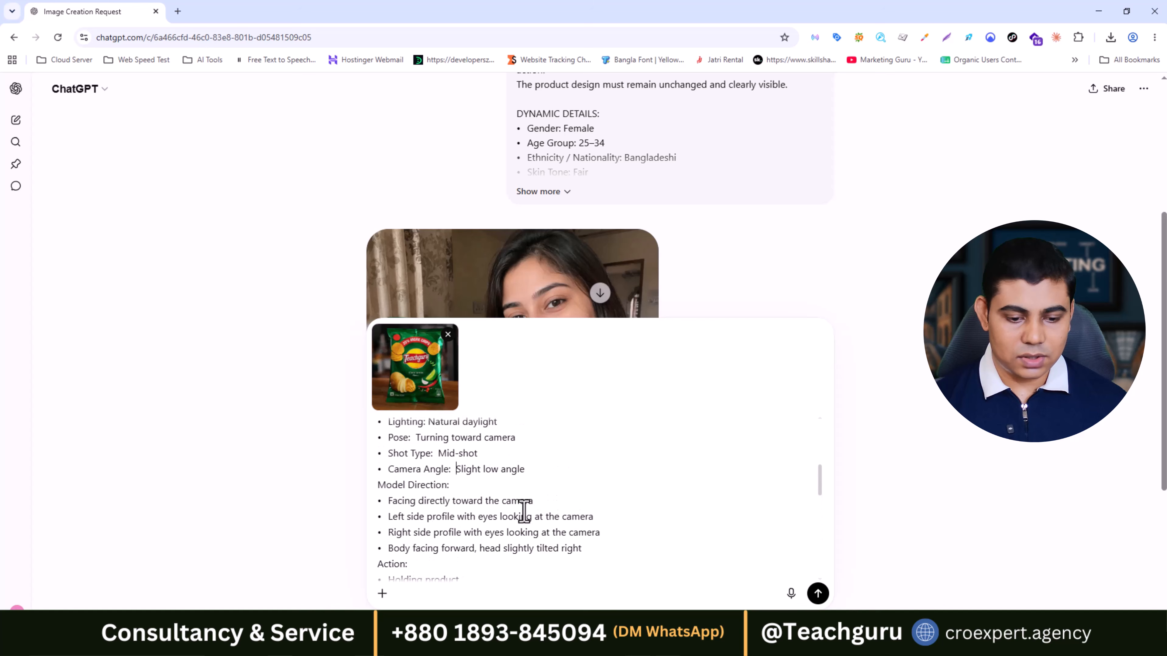
pyautogui.scroll(-2, 514, 508)
pyautogui.moveTo(583, 498); pyautogui.dragTo(390, 465)
pyautogui.press('BackSpace')
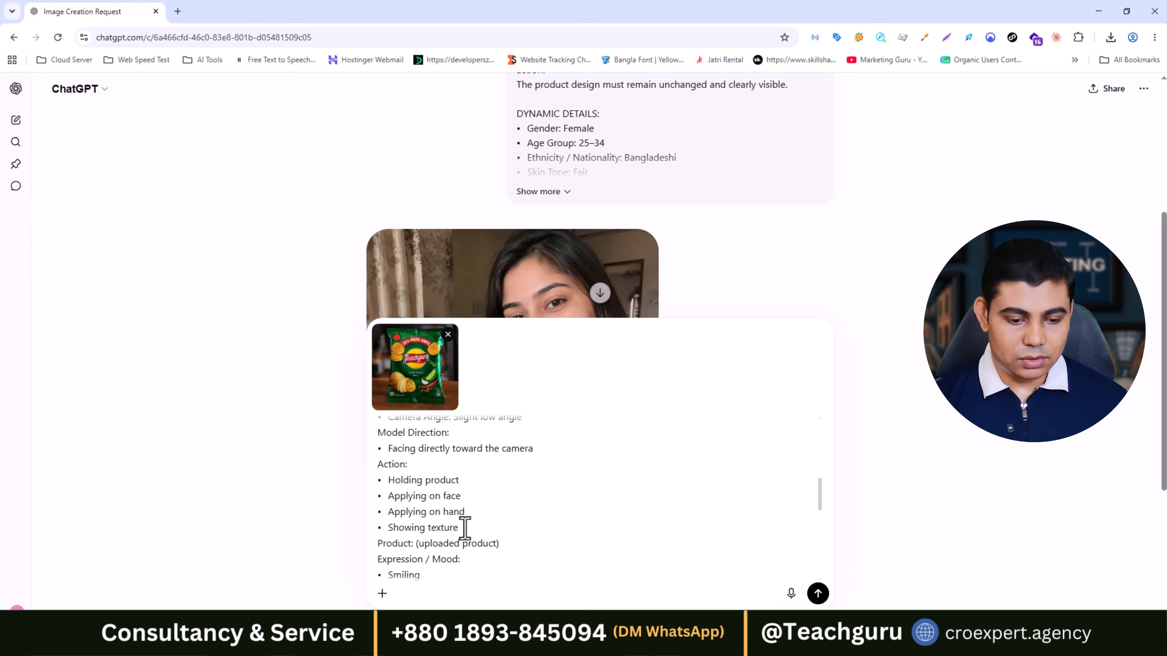
# Keep only Holding product under Action and remove Smiling and Confident from Expression / Mood.
pyautogui.moveTo(462, 527); pyautogui.dragTo(378, 472)
pyautogui.press('BackSpace')
pyautogui.scroll(-2, 459, 496)
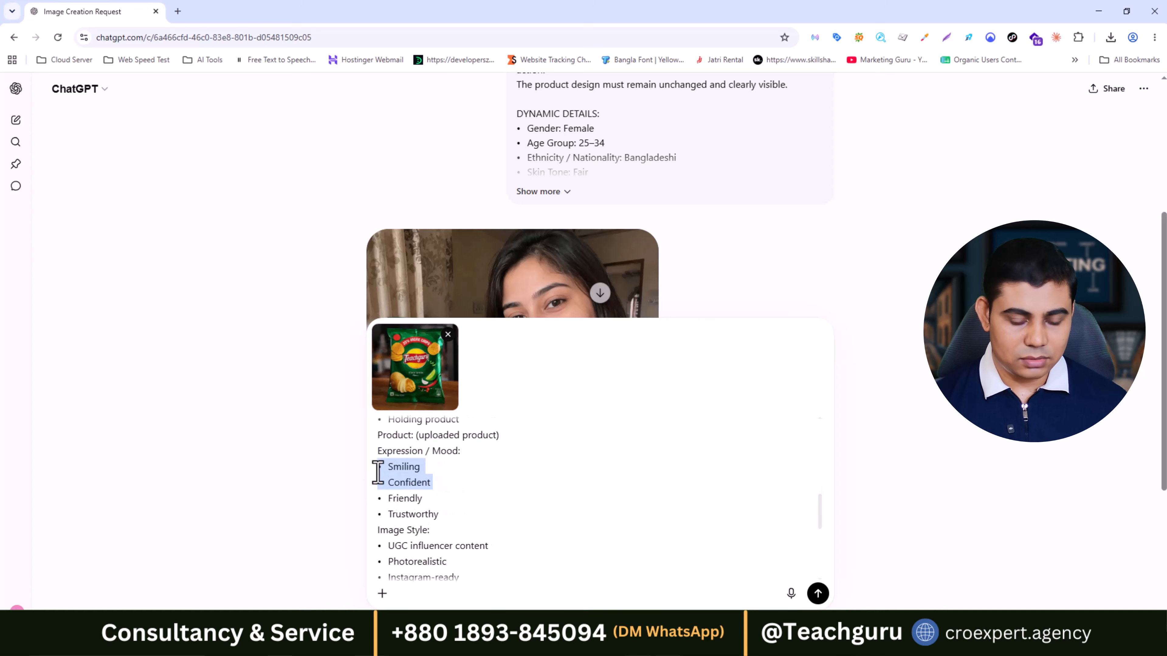
pyautogui.press('BackSpace')
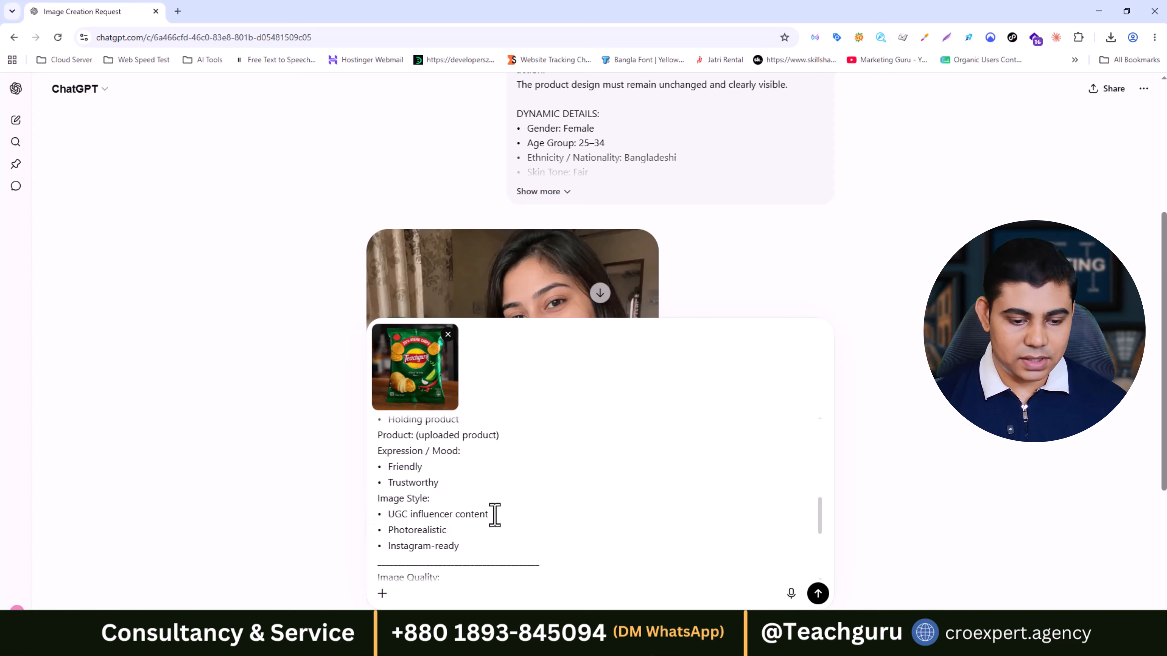
# Keep only Photorealistic for the Image Style and delete the separator line above Image Quality.
pyautogui.moveTo(495, 515); pyautogui.dragTo(378, 512)
pyautogui.press('BackSpace')
pyautogui.press('BackSpace')
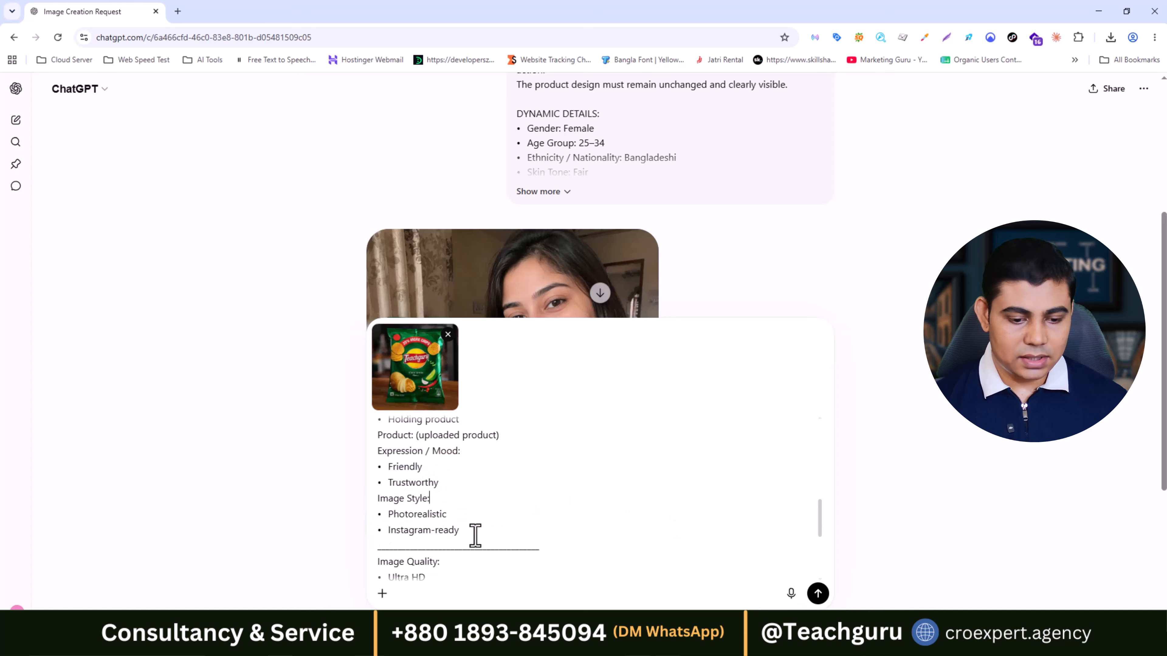
pyautogui.moveTo(475, 535); pyautogui.dragTo(372, 529)
pyautogui.press('BackSpace')
pyautogui.press('BackSpace')
pyautogui.moveTo(519, 533); pyautogui.dragTo(365, 537)
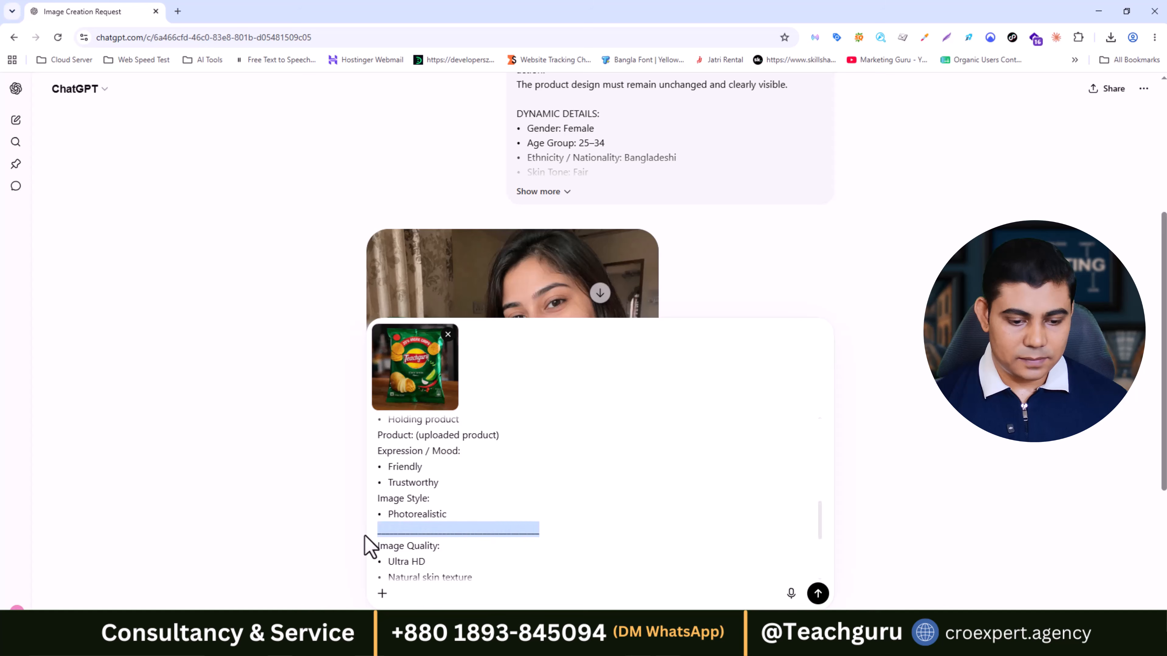
pyautogui.press('BackSpace')
pyautogui.press('BackSpace')
# Remove Natural skin texture from Image Quality and submit the prompt to generate the image.
pyautogui.scroll(-2, 479, 505)
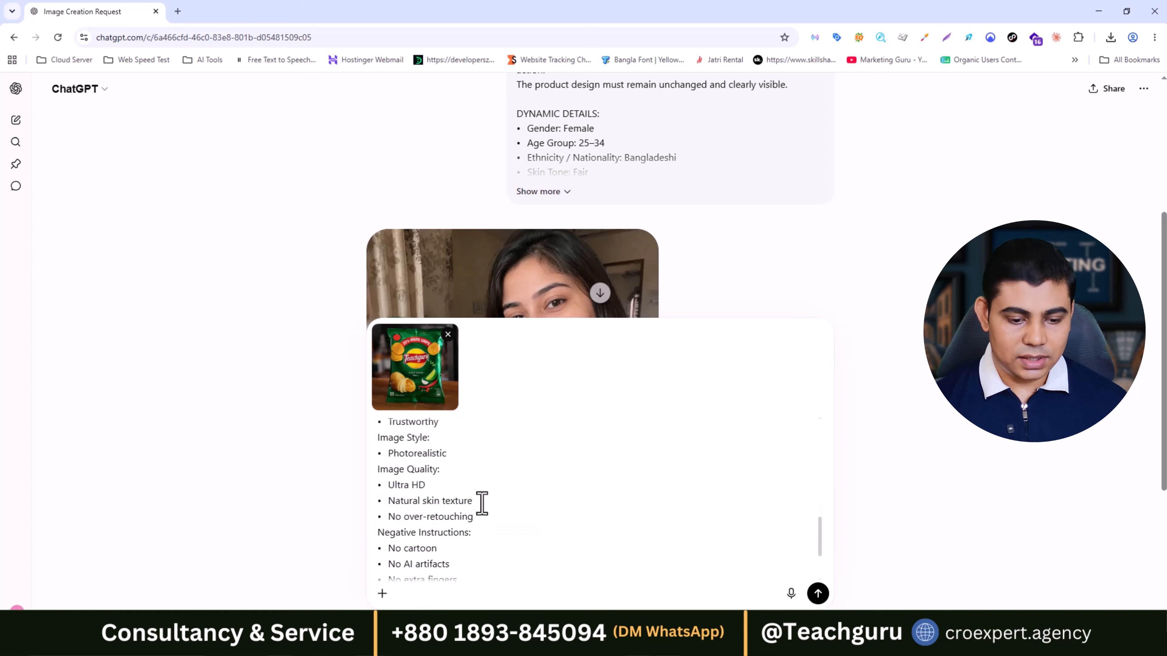
pyautogui.moveTo(357, 517); pyautogui.dragTo(367, 510)
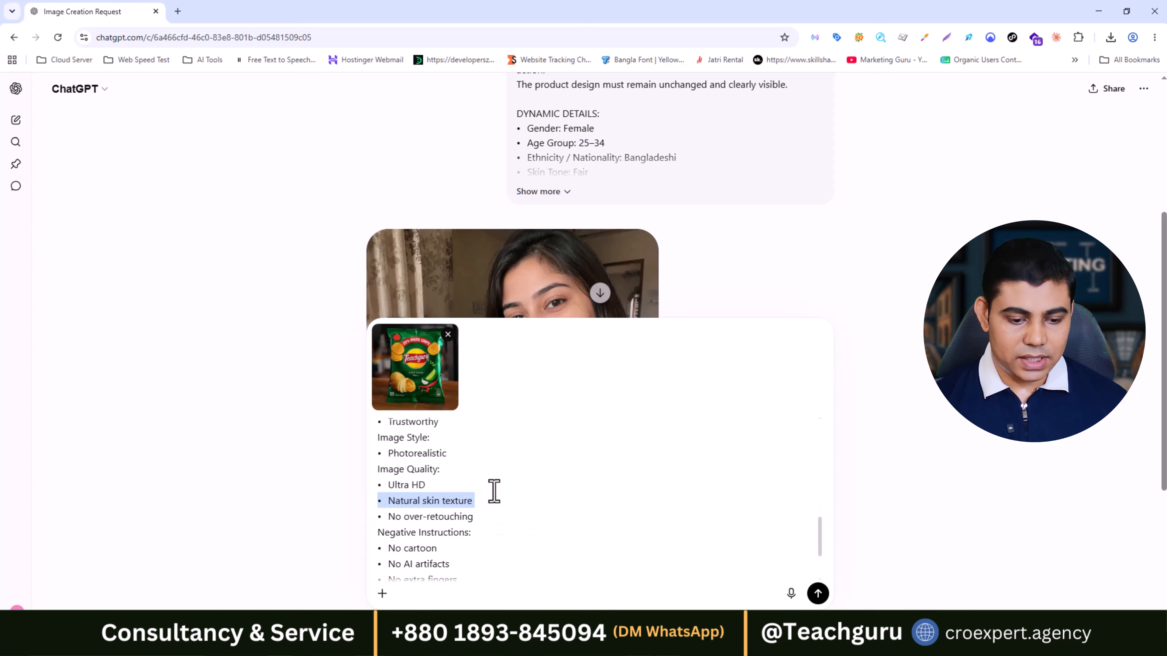
pyautogui.press('BackSpace')
pyautogui.press('BackSpace')
pyautogui.scroll(-2, 506, 485)
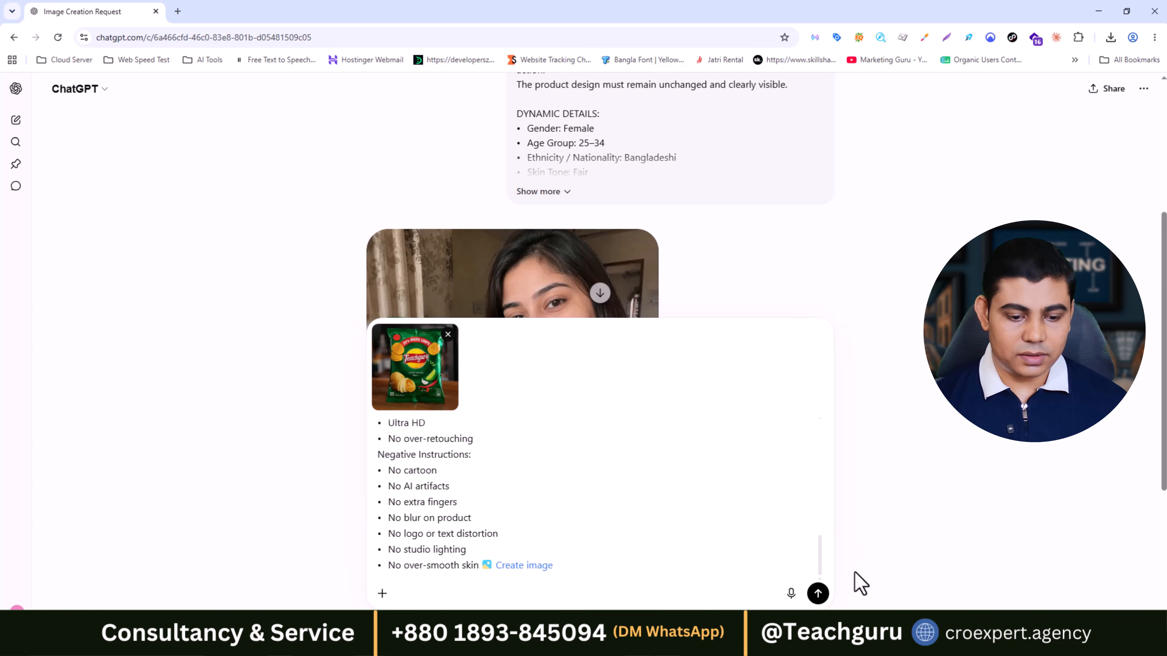
pyautogui.click(818, 594)
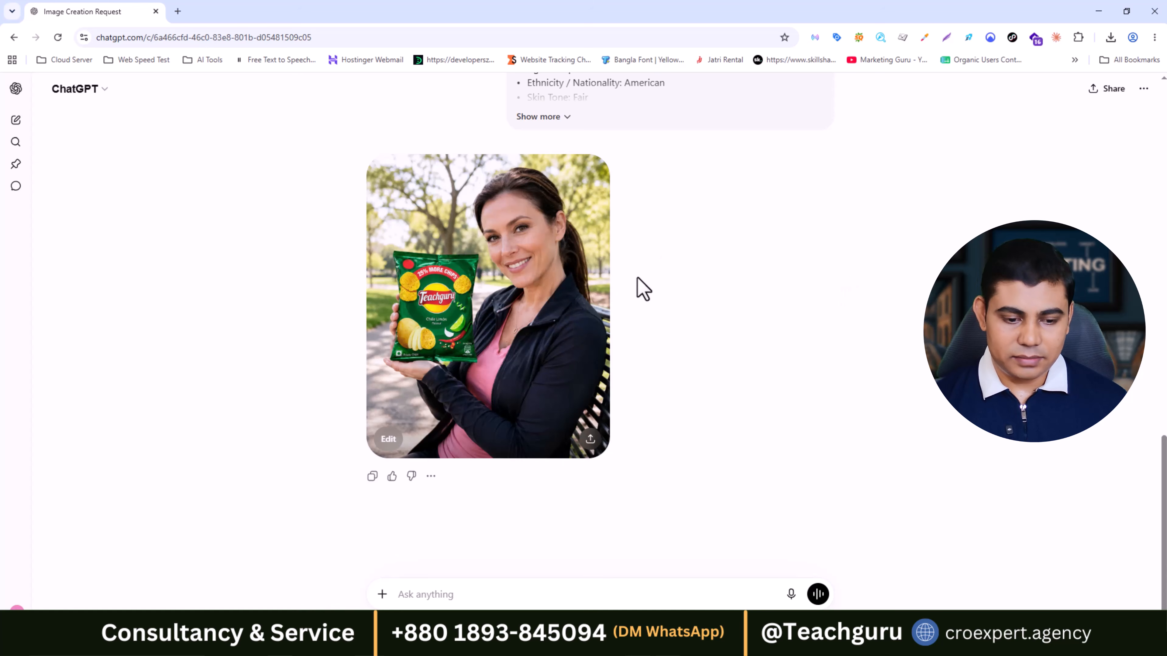
# Start a new Create image request, attach the white Teachguru shoe photo from Downloads, and preview it enlarged.
pyautogui.click(382, 595)
pyautogui.click(398, 427)
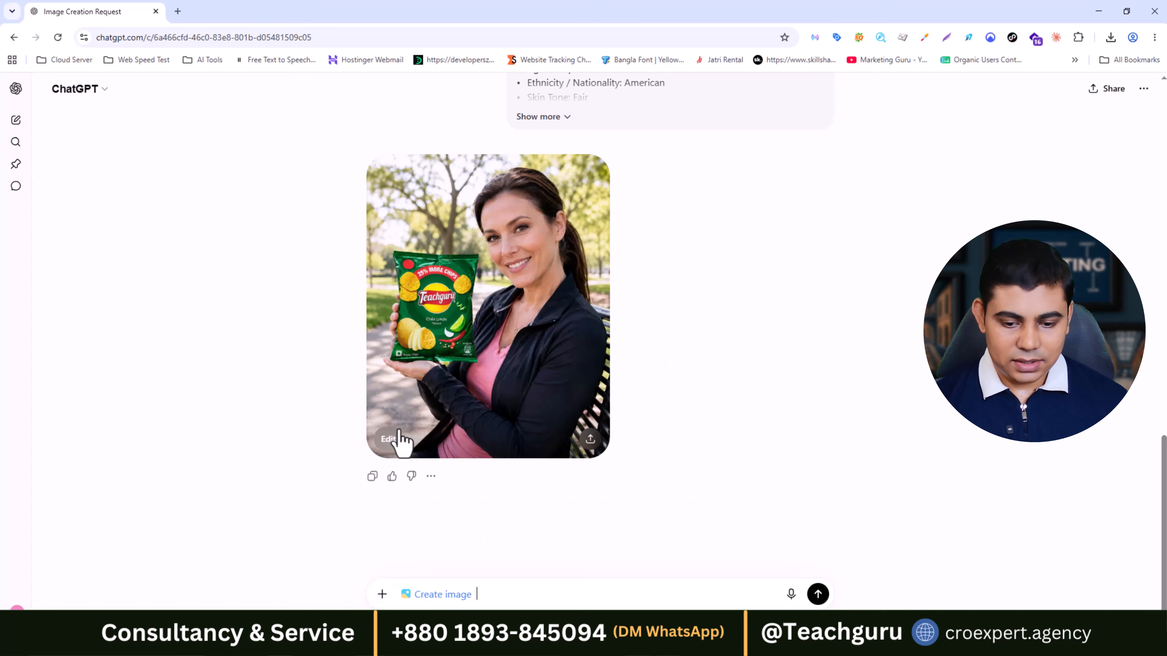
pyautogui.click(383, 594)
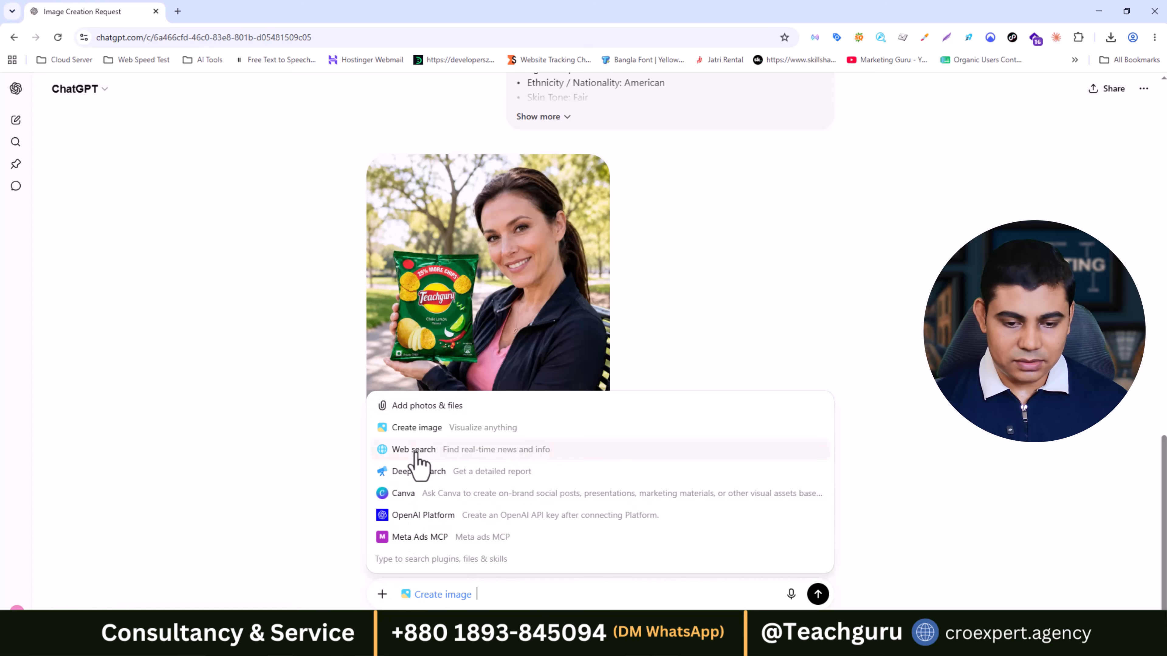
pyautogui.click(418, 404)
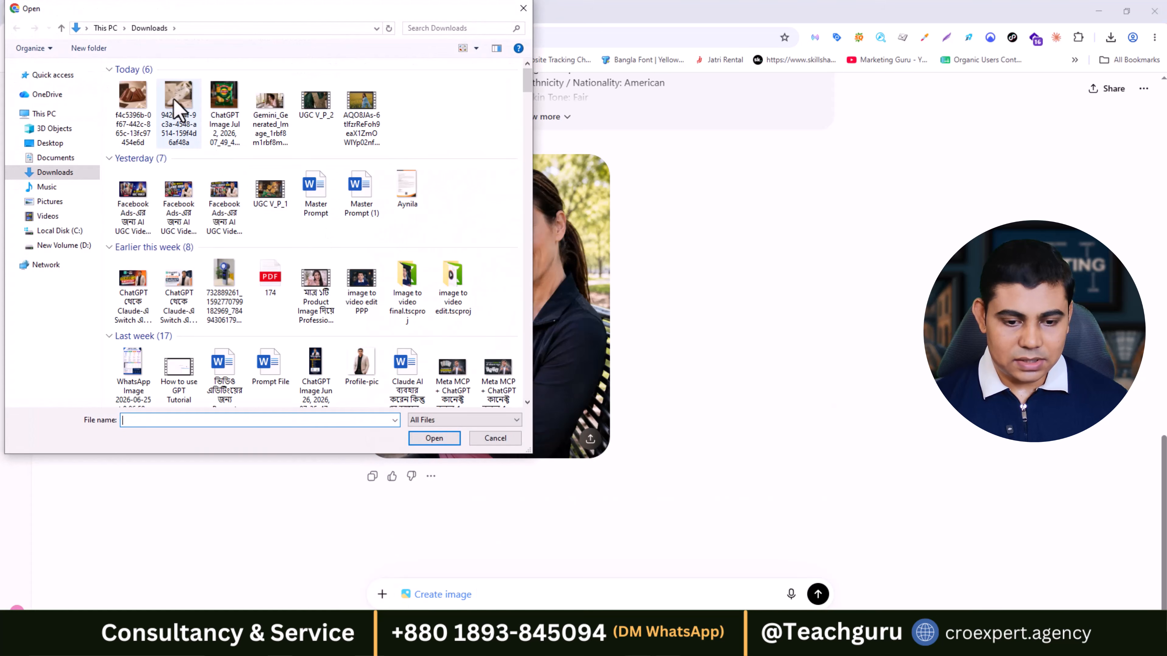
pyautogui.click(178, 110)
pyautogui.click(432, 439)
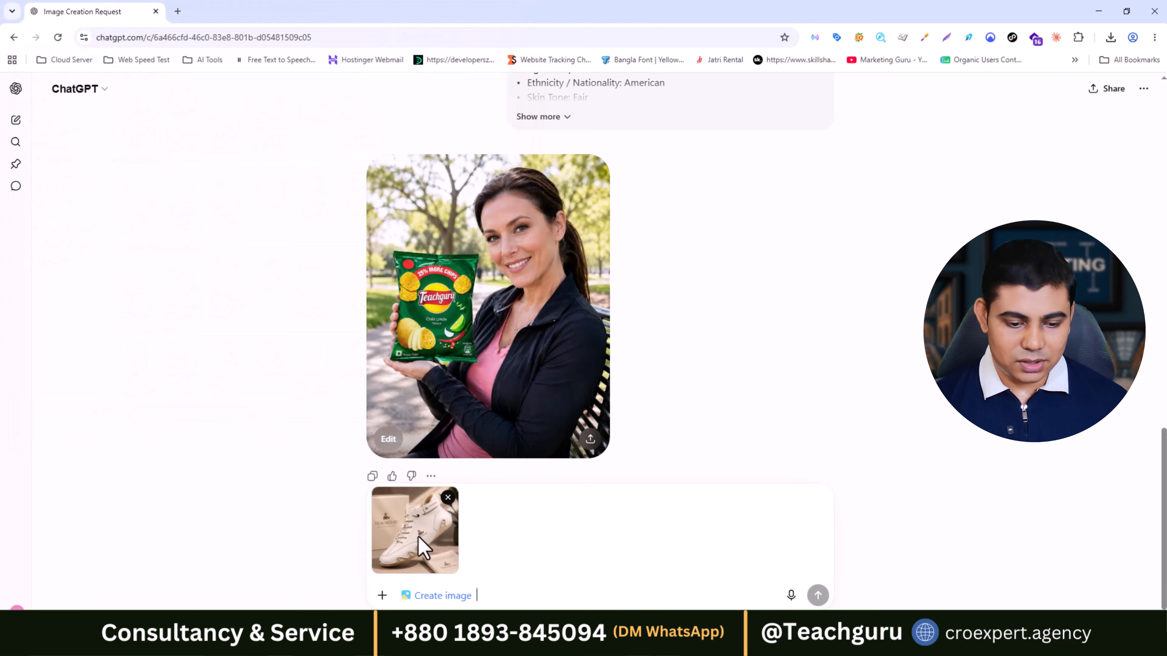
pyautogui.click(418, 554)
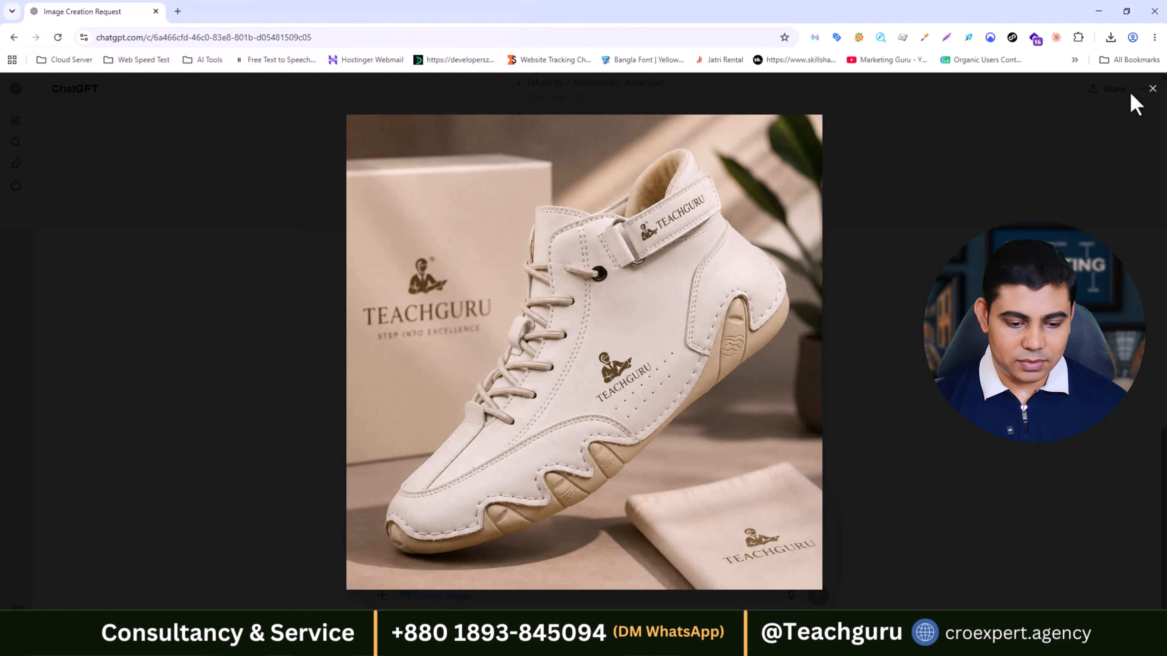
pyautogui.click(1152, 89)
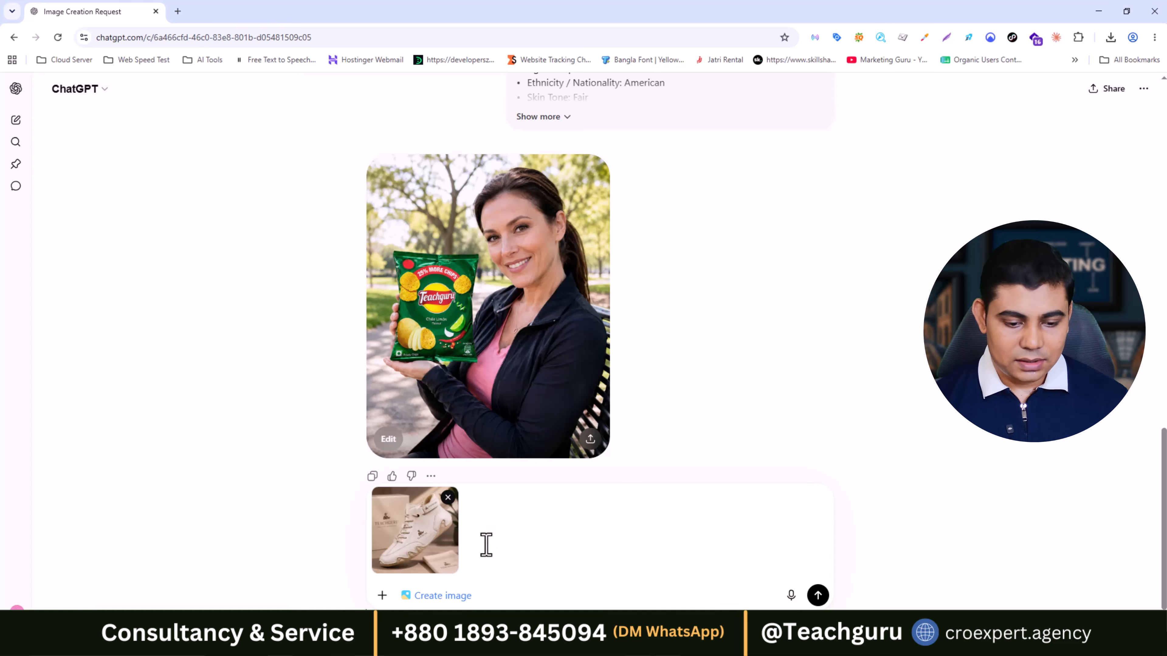
# Paste the UGC image prompt template into the request and keep only Male for Gender.
pyautogui.hotkey('ctrl', 'v')
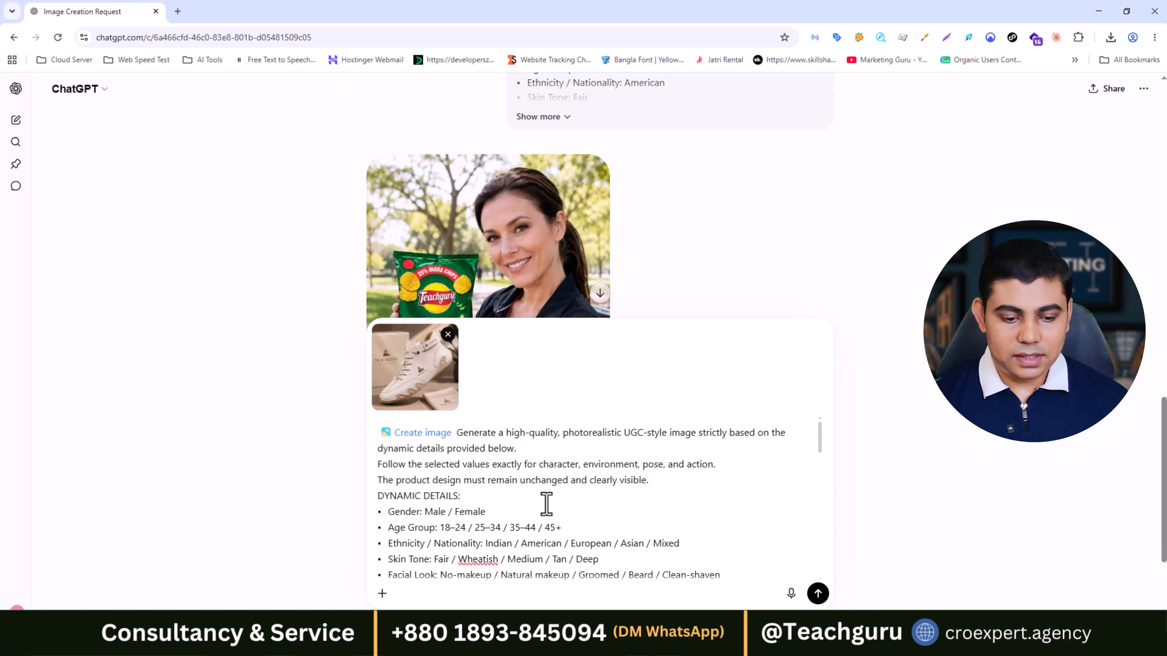
pyautogui.scroll(-2, 544, 501)
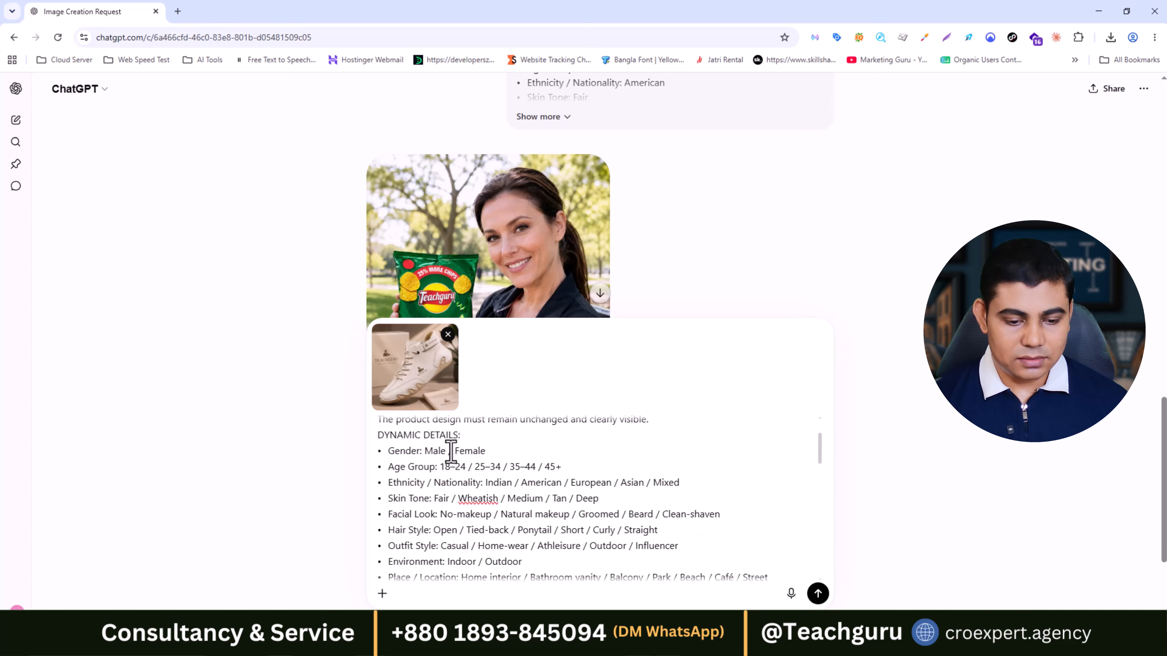
pyautogui.moveTo(451, 451); pyautogui.dragTo(502, 449)
pyautogui.press('BackSpace')
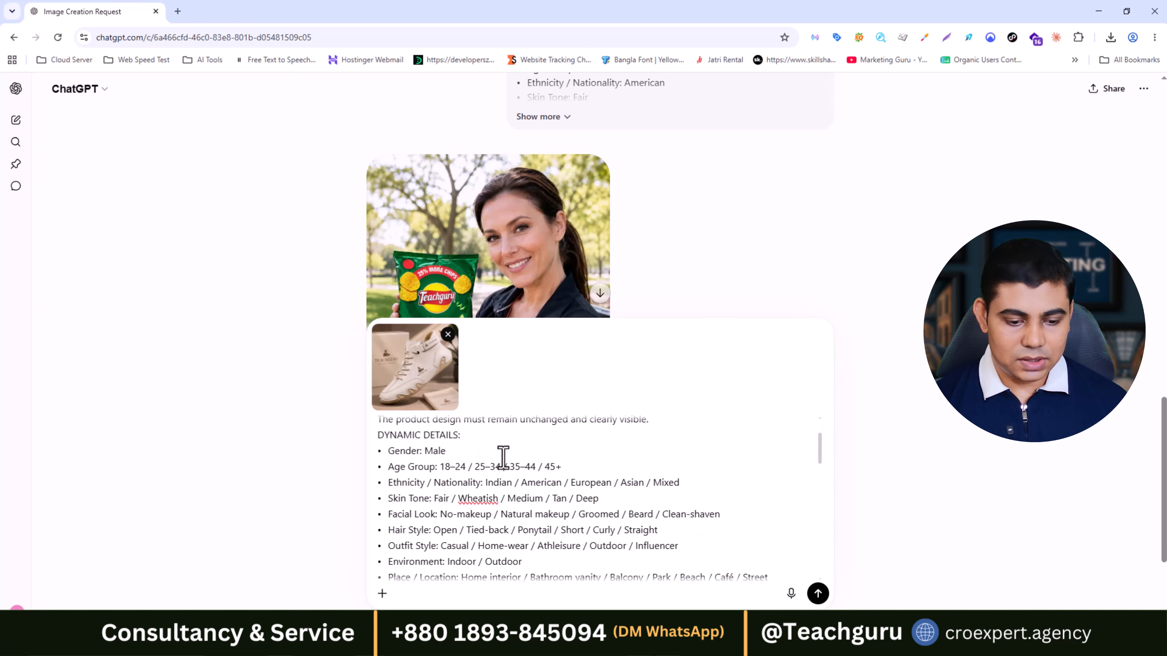
# Reduce the Age Group to 34 and keep only Indian for Ethnicity / Nationality.
pyautogui.moveTo(492, 466); pyautogui.dragTo(703, 483)
pyautogui.press('BackSpace')
pyautogui.press('BackSpace')
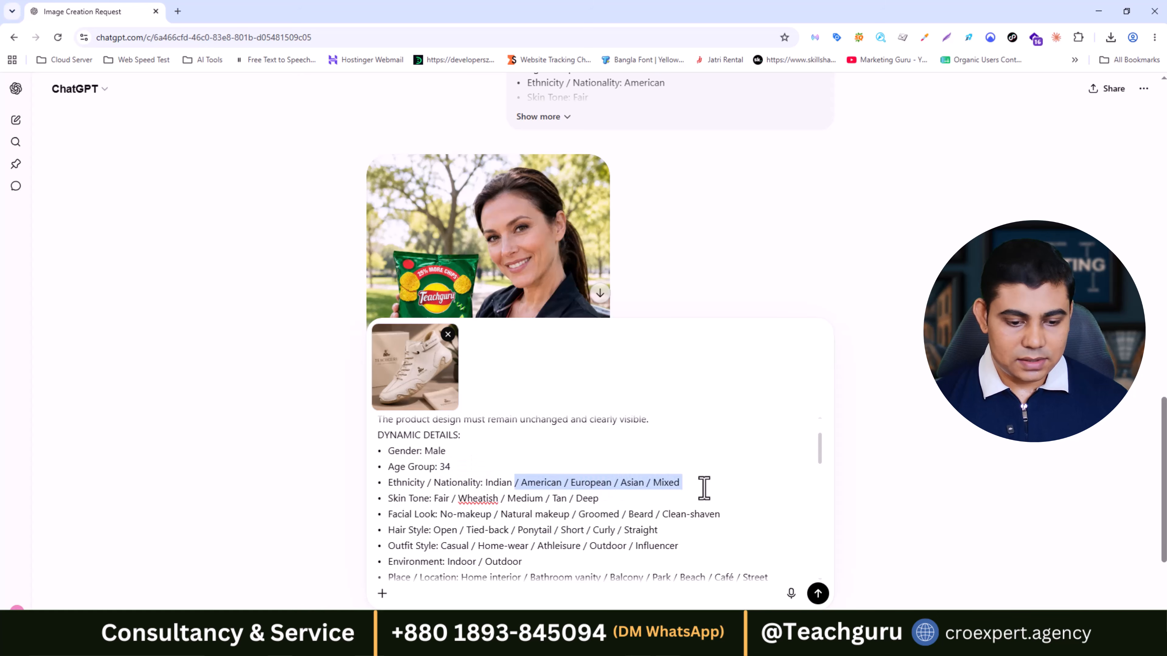
pyautogui.press('BackSpace')
# Keep only Medium for Skin Tone and No-makeup for Facial Look.
pyautogui.moveTo(507, 499); pyautogui.dragTo(581, 496)
pyautogui.press('BackSpace')
pyautogui.press('BackSpace')
pyautogui.moveTo(496, 514); pyautogui.dragTo(724, 514)
pyautogui.press('BackSpace')
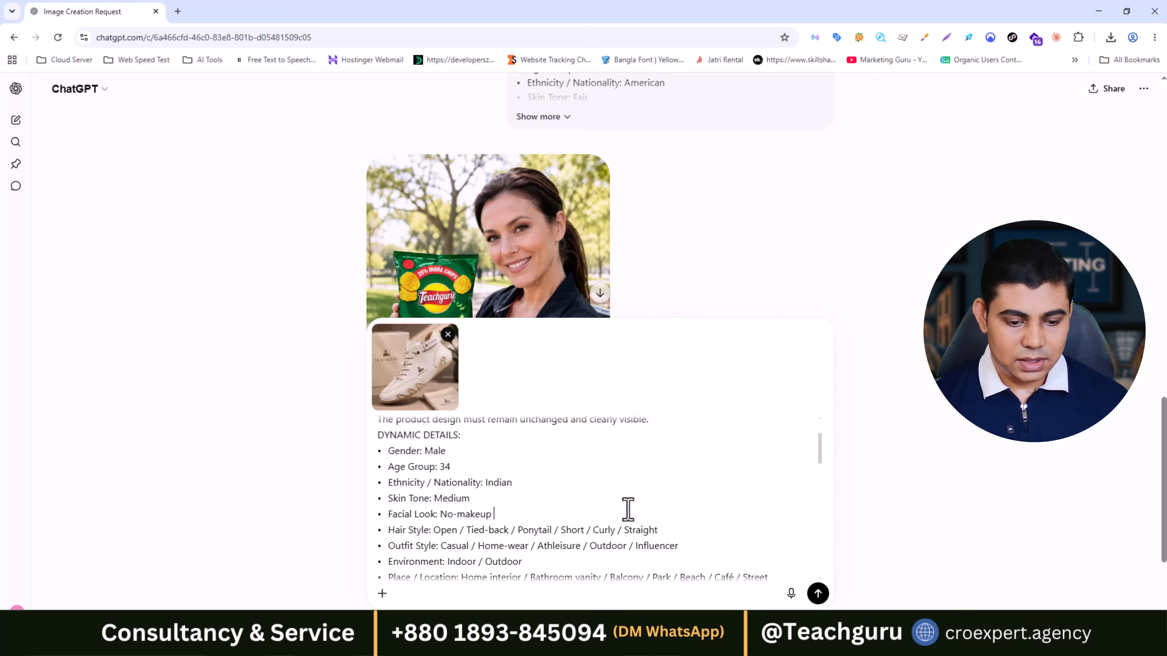
# Remove every Hair Style option from the prompt except Curly.
pyautogui.scroll(-1, 625, 510)
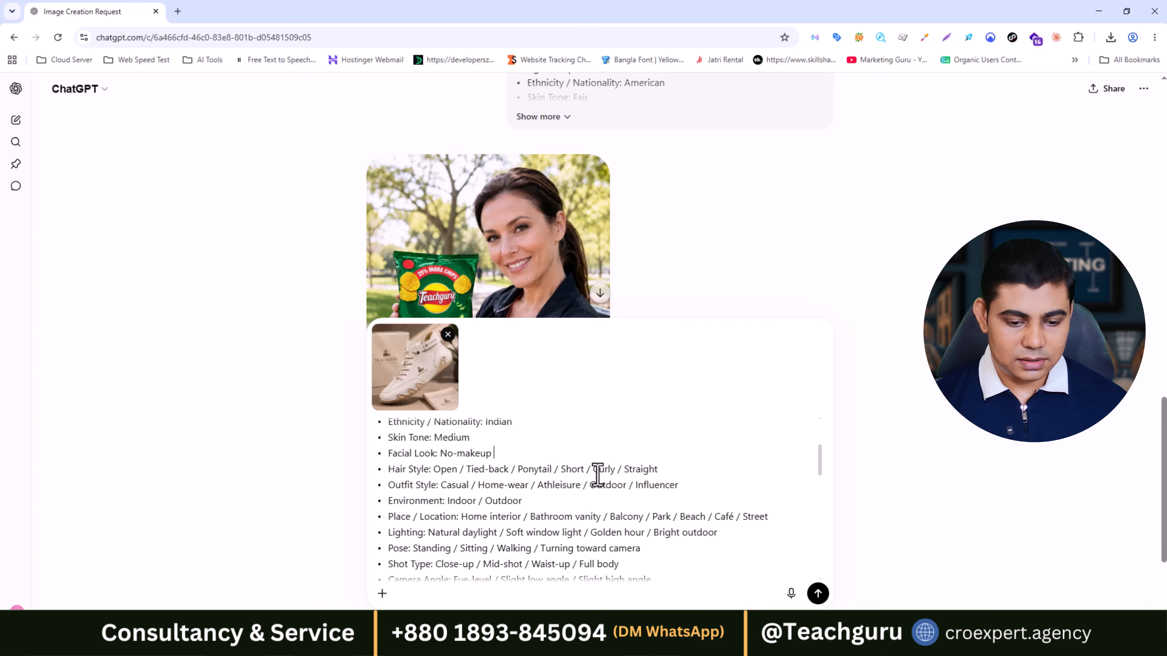
pyautogui.moveTo(592, 468); pyautogui.dragTo(502, 469)
pyautogui.press('BackSpace')
pyautogui.press('BackSpace')
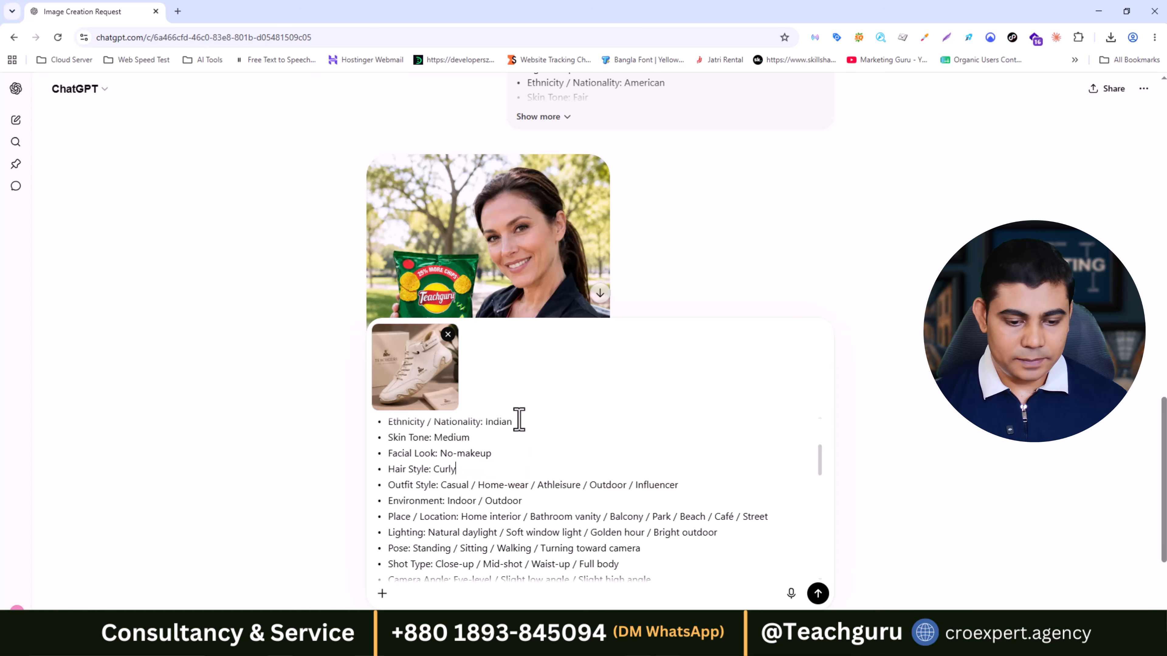
# Keep only Outdoor for both the Outfit Style and the Environment.
pyautogui.scroll(-1, 524, 383)
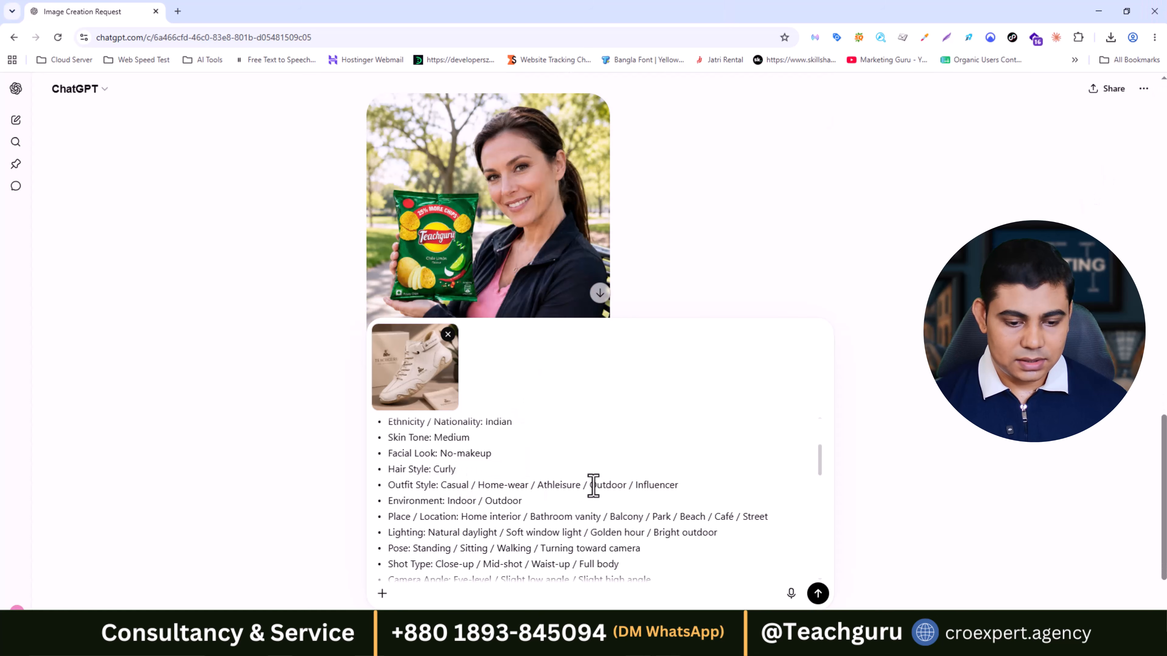
pyautogui.moveTo(589, 486); pyautogui.dragTo(448, 502)
pyautogui.press('BackSpace')
pyautogui.press('BackSpace')
pyautogui.press('BackSpace')
pyautogui.press('BackSpace')
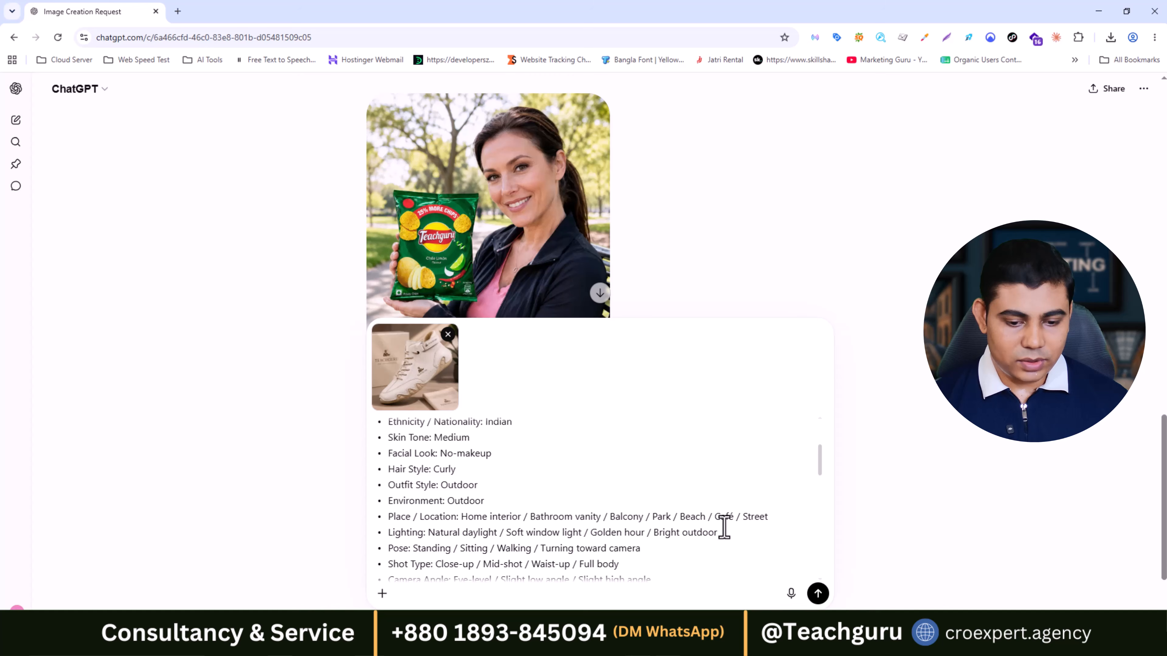
# Keep only Street for Place / Location and Natural daylight for Lighting.
pyautogui.moveTo(649, 518); pyautogui.dragTo(461, 517)
pyautogui.click(744, 521)
pyautogui.press('BackSpace')
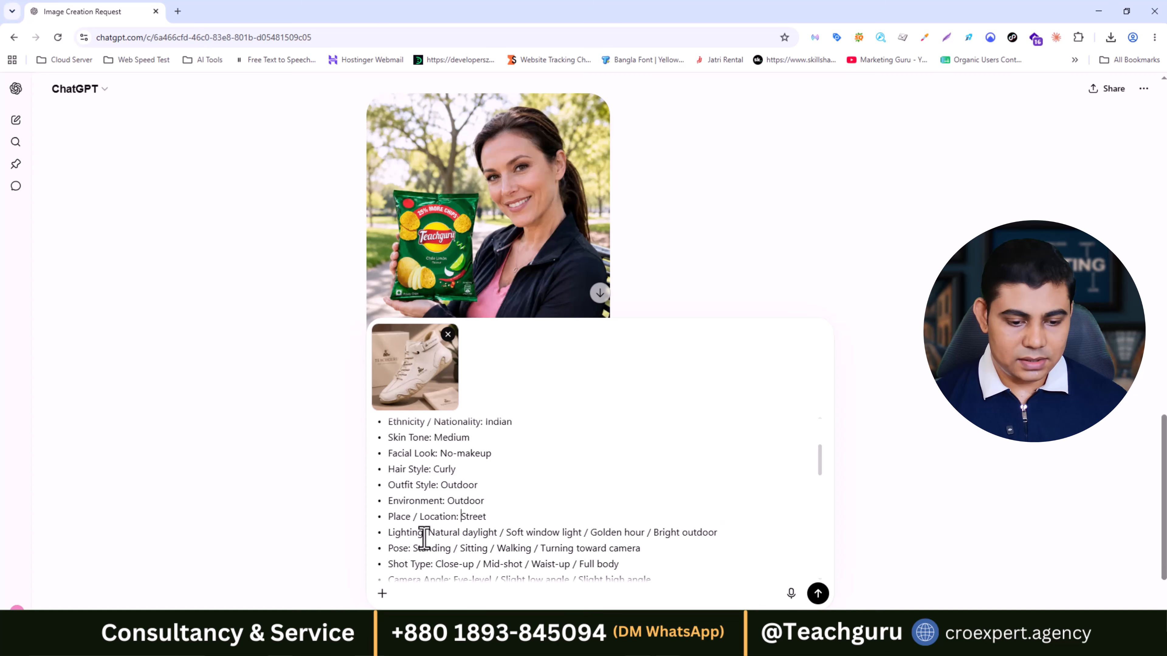
pyautogui.moveTo(498, 532); pyautogui.dragTo(753, 533)
pyautogui.press('BackSpace')
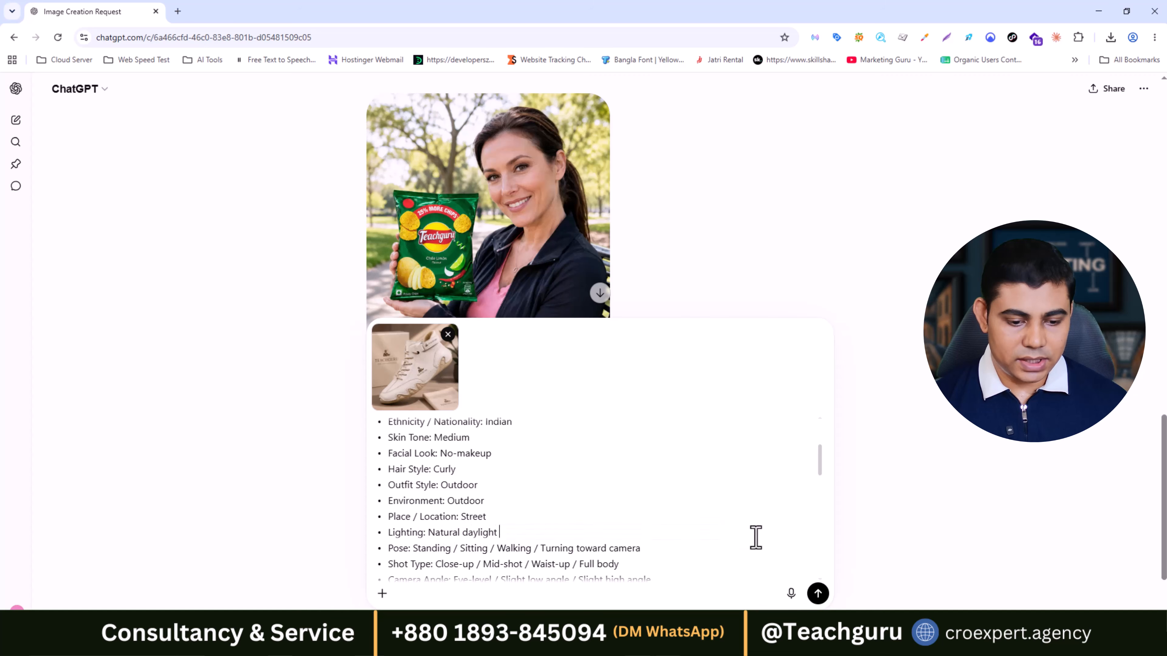
# Remove every Pose option from the prompt except Walking.
pyautogui.scroll(-2, 453, 492)
pyautogui.moveTo(453, 488); pyautogui.dragTo(655, 482)
pyautogui.click(599, 495)
pyautogui.moveTo(534, 488); pyautogui.dragTo(672, 493)
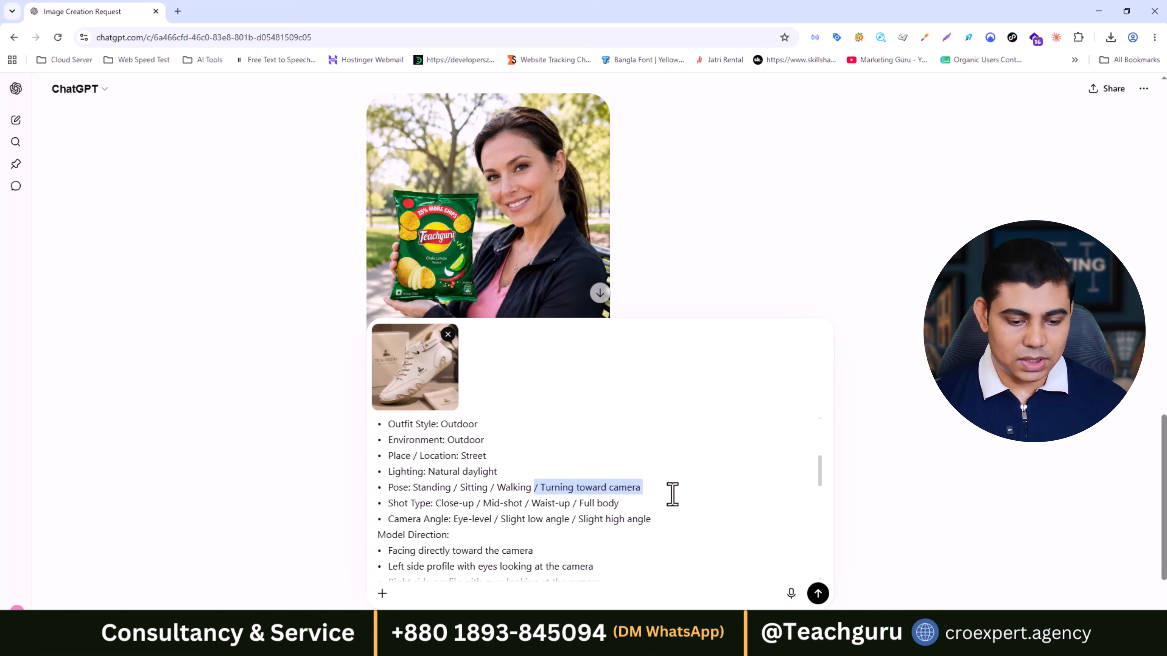
pyautogui.press('BackSpace')
pyautogui.press('BackSpace')
# Keep only Close-up for the Shot Type and Slight low angle for the Camera Angle.
pyautogui.moveTo(494, 488); pyautogui.dragTo(651, 519)
pyautogui.press('BackSpace')
pyautogui.press('BackSpace')
pyautogui.moveTo(500, 519); pyautogui.dragTo(454, 519)
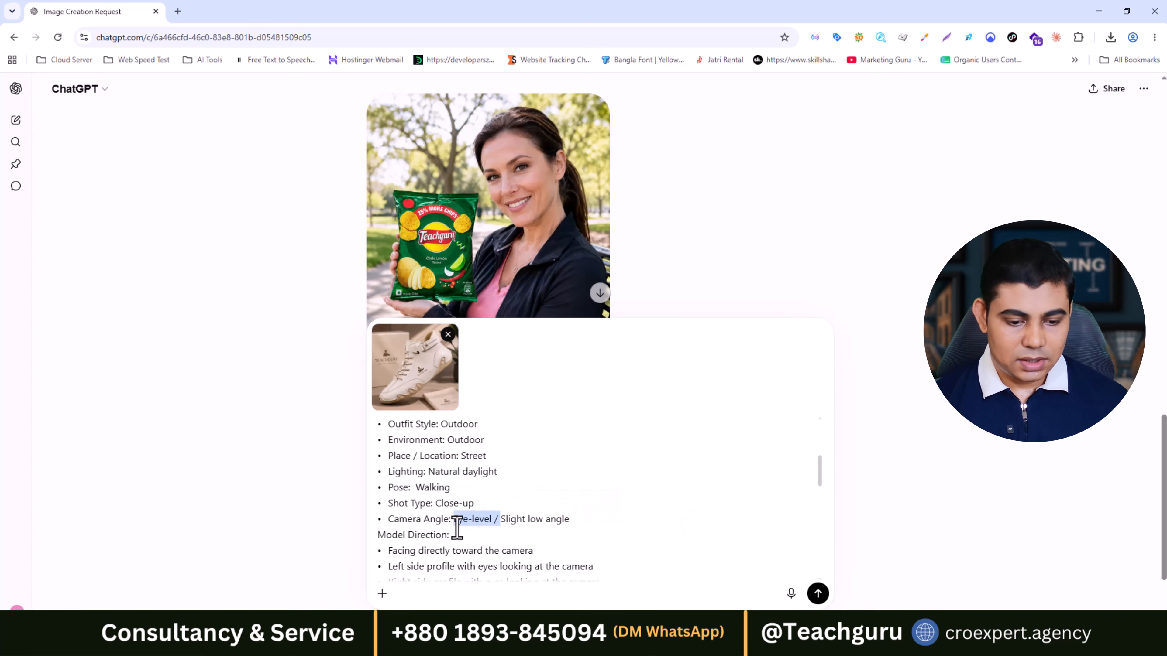
pyautogui.press('BackSpace')
# Keep only Body facing forward, head slightly tilted right under Model Direction and Showing texture under Action.
pyautogui.scroll(-3, 482, 503)
pyautogui.scroll(2, 447, 499)
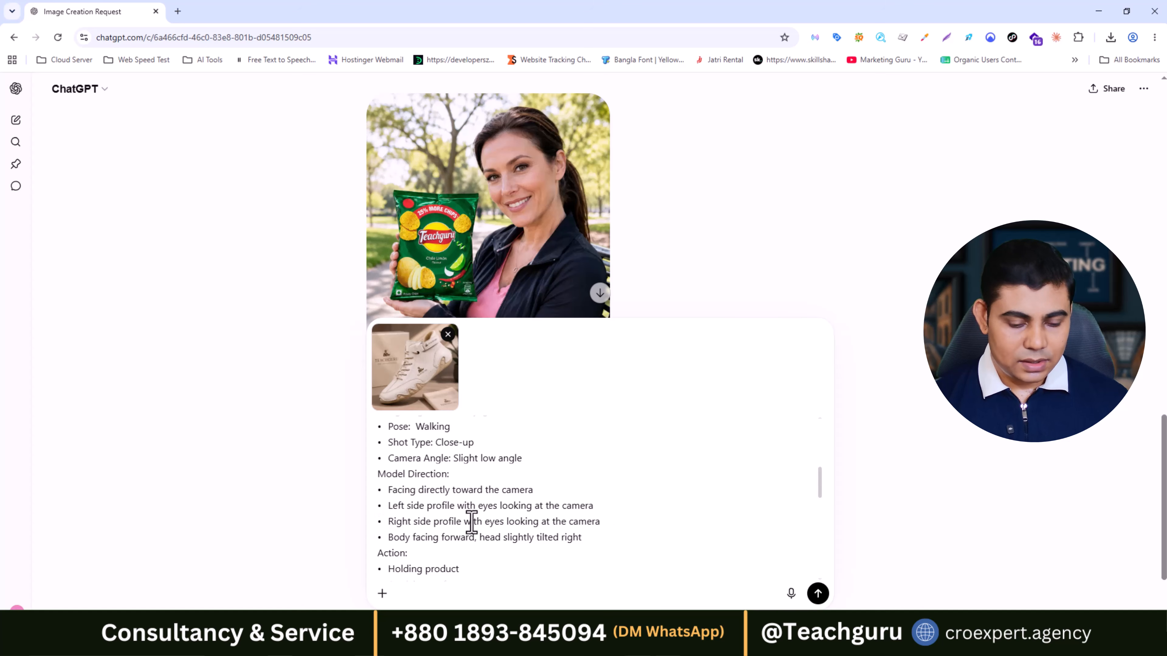
pyautogui.moveTo(599, 522); pyautogui.dragTo(387, 490)
pyautogui.press('BackSpace')
pyautogui.scroll(-2, 434, 524)
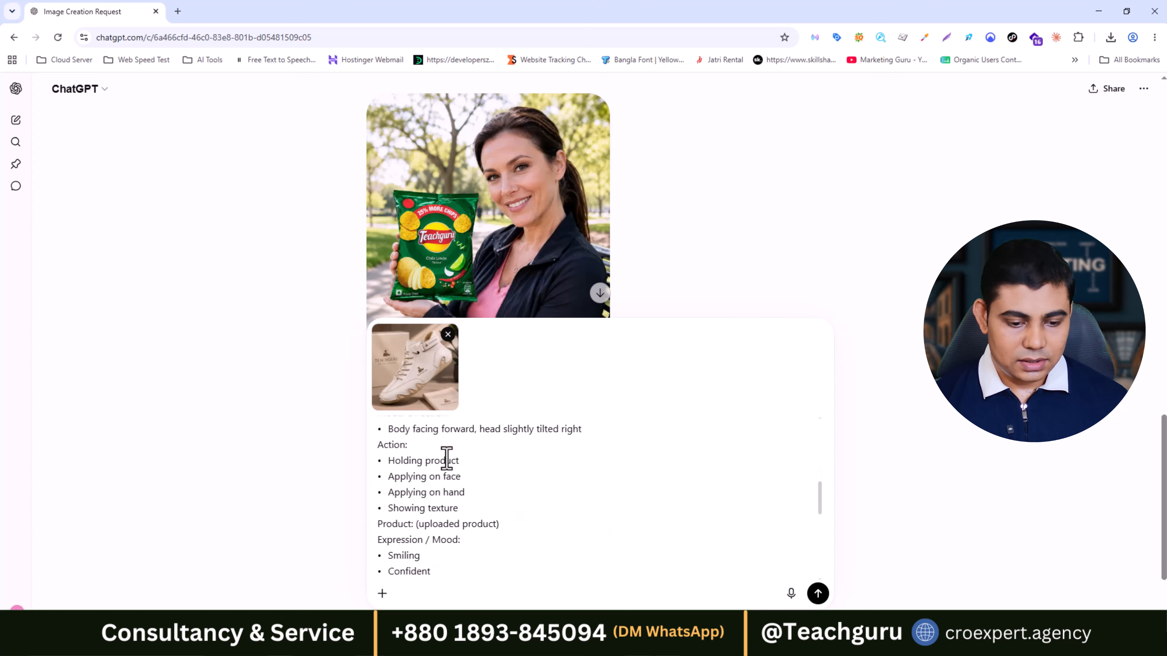
pyautogui.moveTo(476, 497); pyautogui.dragTo(379, 462)
pyautogui.press('BackSpace')
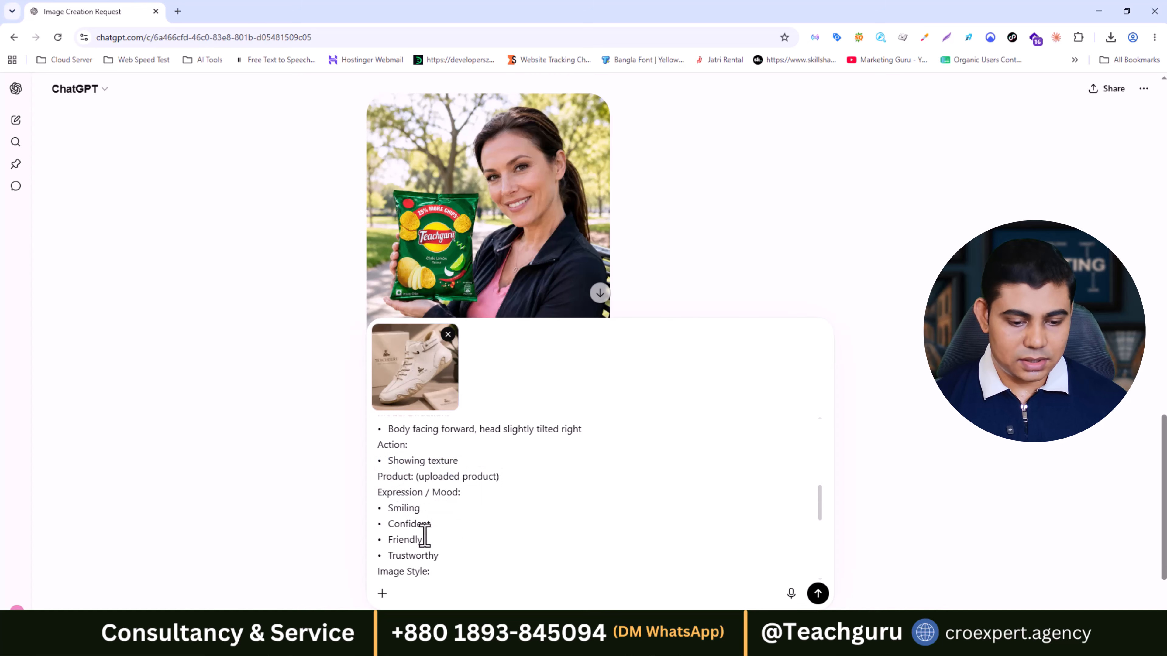
# Remove Smiling, Friendly and Trustworthy from Expression / Mood, leaving only Confident.
pyautogui.moveTo(442, 557); pyautogui.dragTo(378, 548)
pyautogui.press('BackSpace')
pyautogui.moveTo(423, 507); pyautogui.dragTo(381, 510)
pyautogui.press('BackSpace')
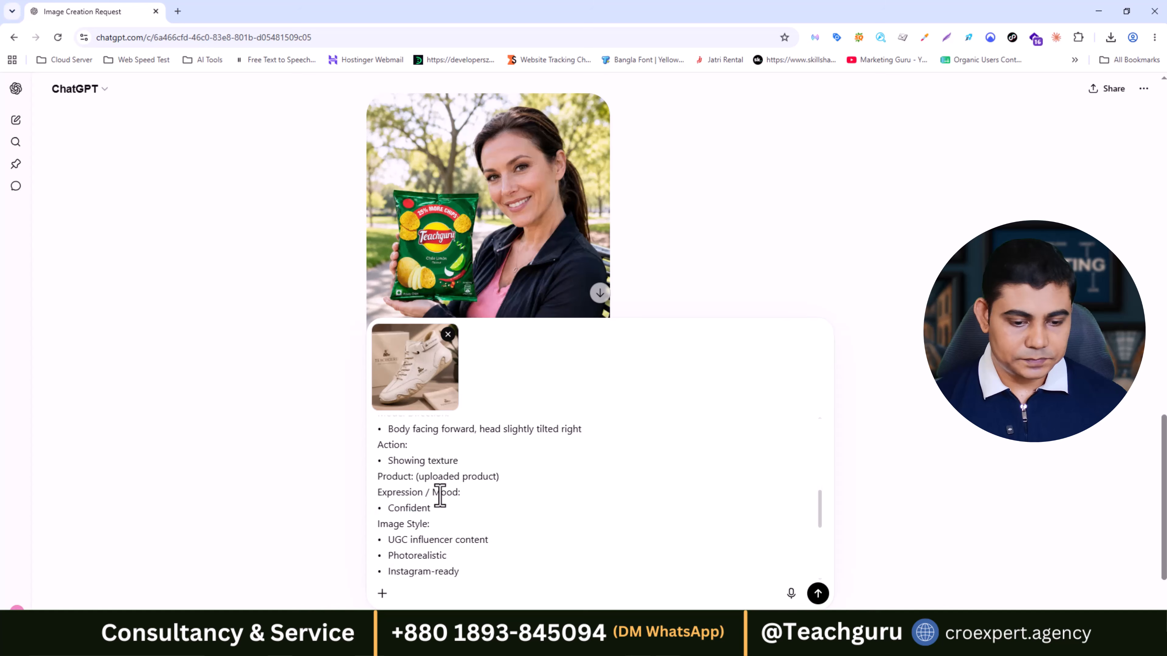
# Remove UGC influencer content and Instagram-ready from the Image Style, leaving only Photorealistic.
pyautogui.scroll(-2, 435, 487)
pyautogui.moveTo(487, 489); pyautogui.dragTo(378, 487)
pyautogui.press('BackSpace')
pyautogui.moveTo(475, 497); pyautogui.dragTo(377, 495)
pyautogui.scroll(-2, 451, 482)
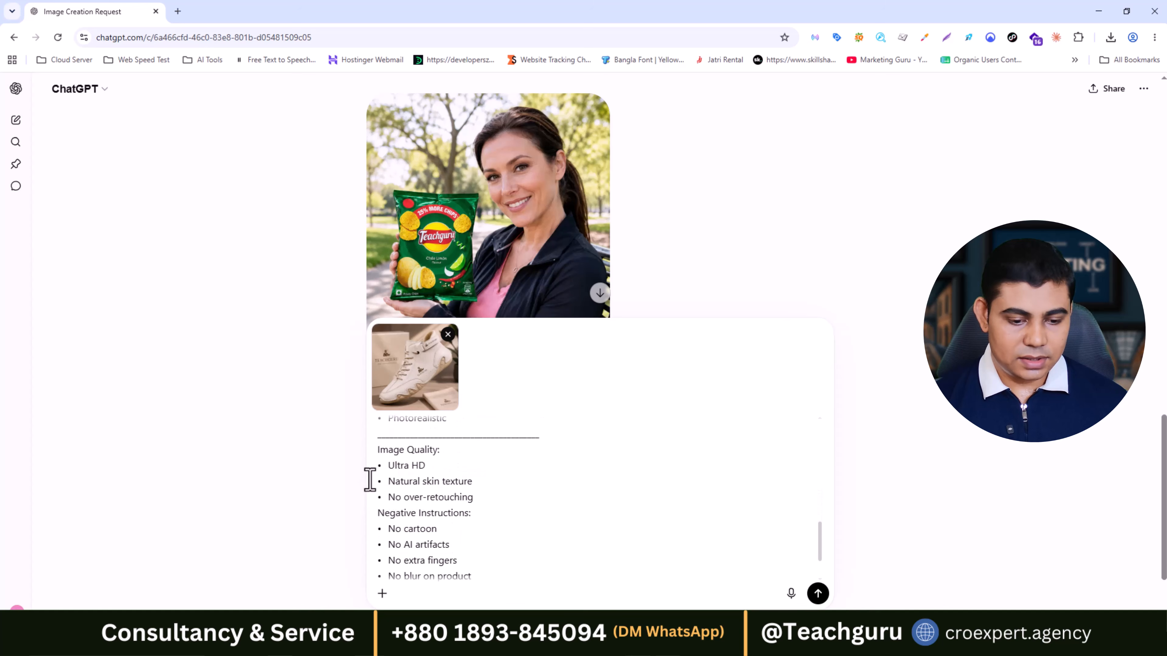
# Remove the leftover separator lines around the Image Quality section and submit the shoe prompt.
pyautogui.press('BackSpace')
pyautogui.moveTo(537, 499); pyautogui.dragTo(378, 500)
pyautogui.press('BackSpace')
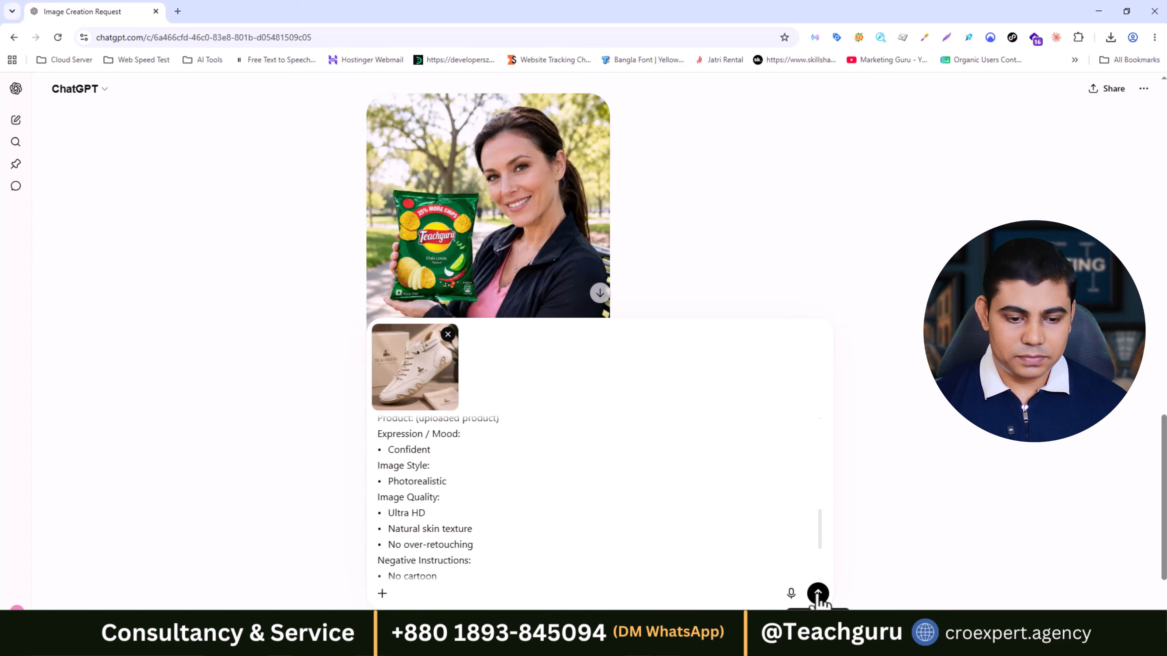
pyautogui.click(812, 597)
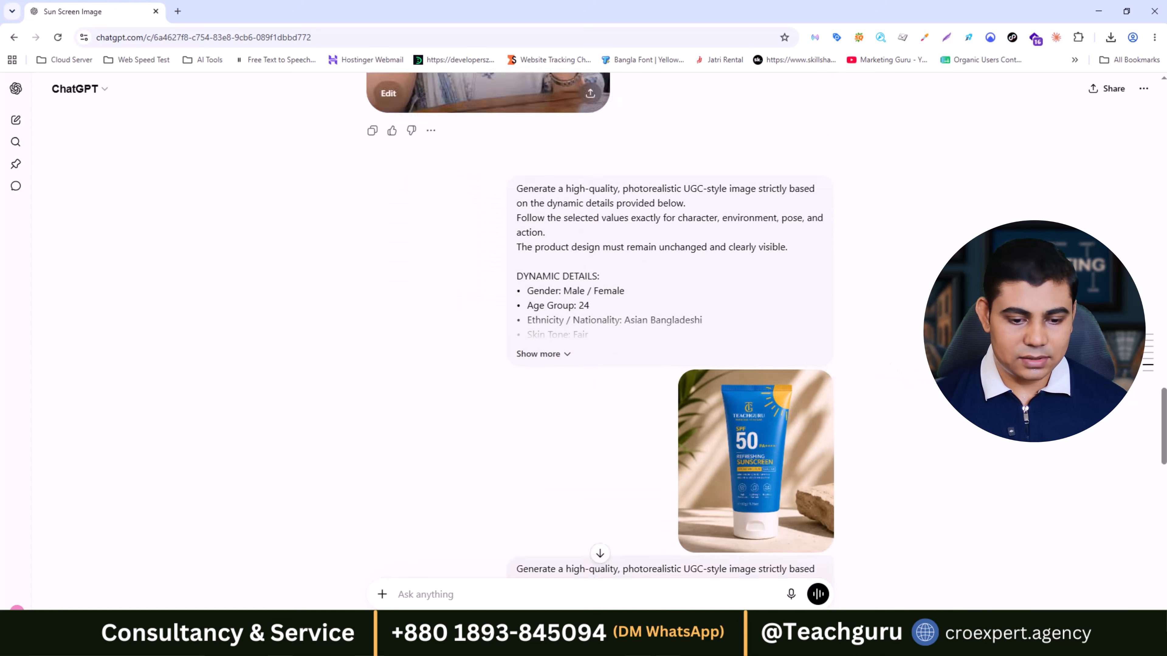
# Examine the original sunscreen product photo in the Sun Screen Image chat and compare the two image variants generated from it.
pyautogui.scroll(10, 597, 322)
pyautogui.scroll(10, 597, 322)
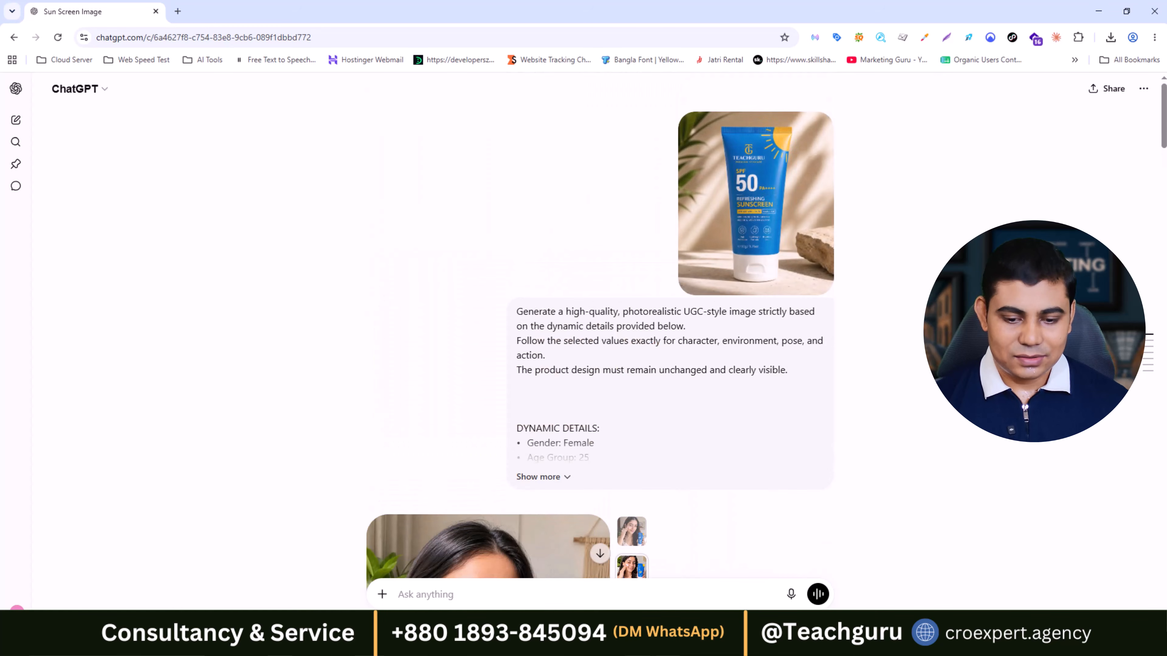
pyautogui.click(757, 214)
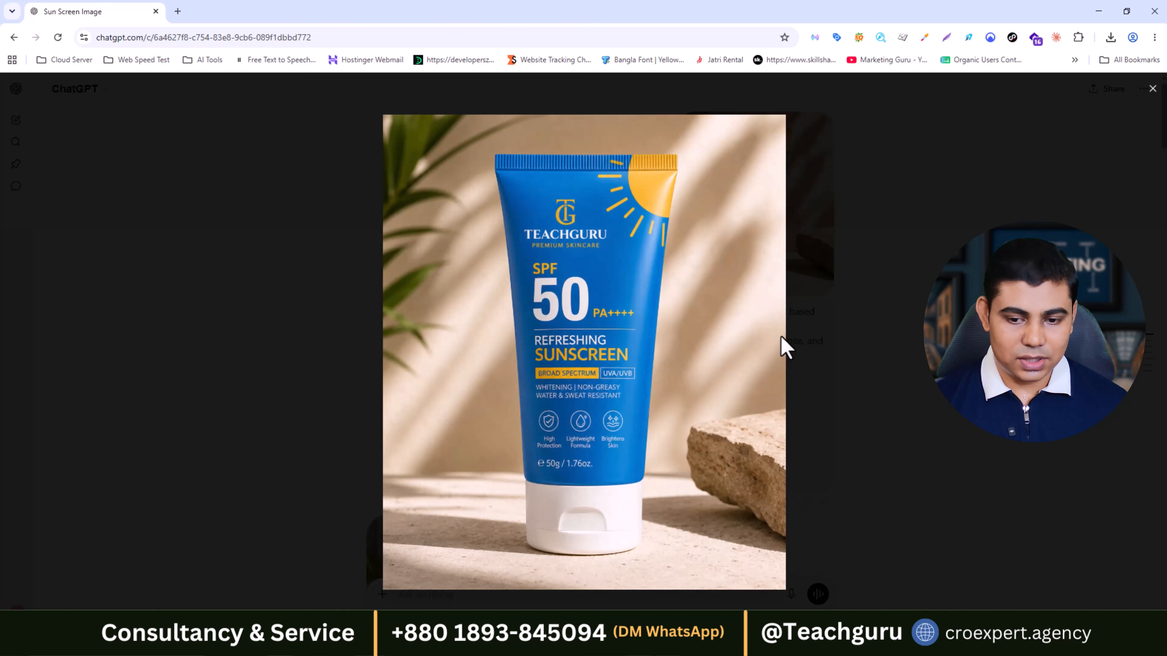
pyautogui.click(1153, 89)
pyautogui.scroll(-3, 875, 220)
pyautogui.scroll(-4, 872, 212)
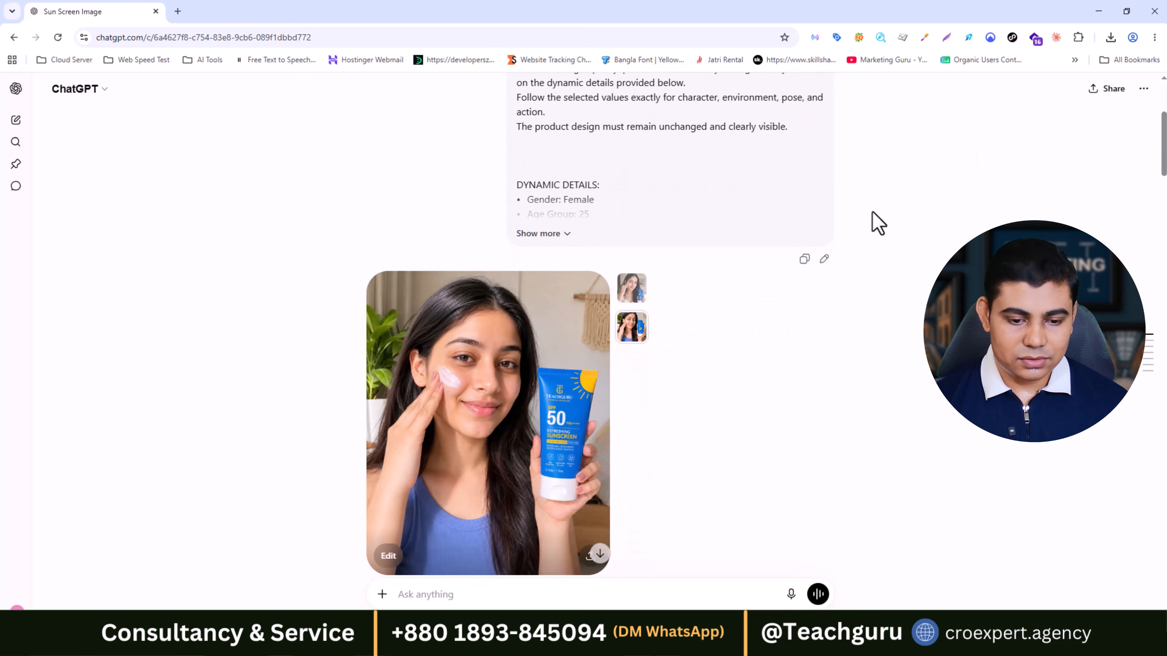
pyautogui.click(626, 232)
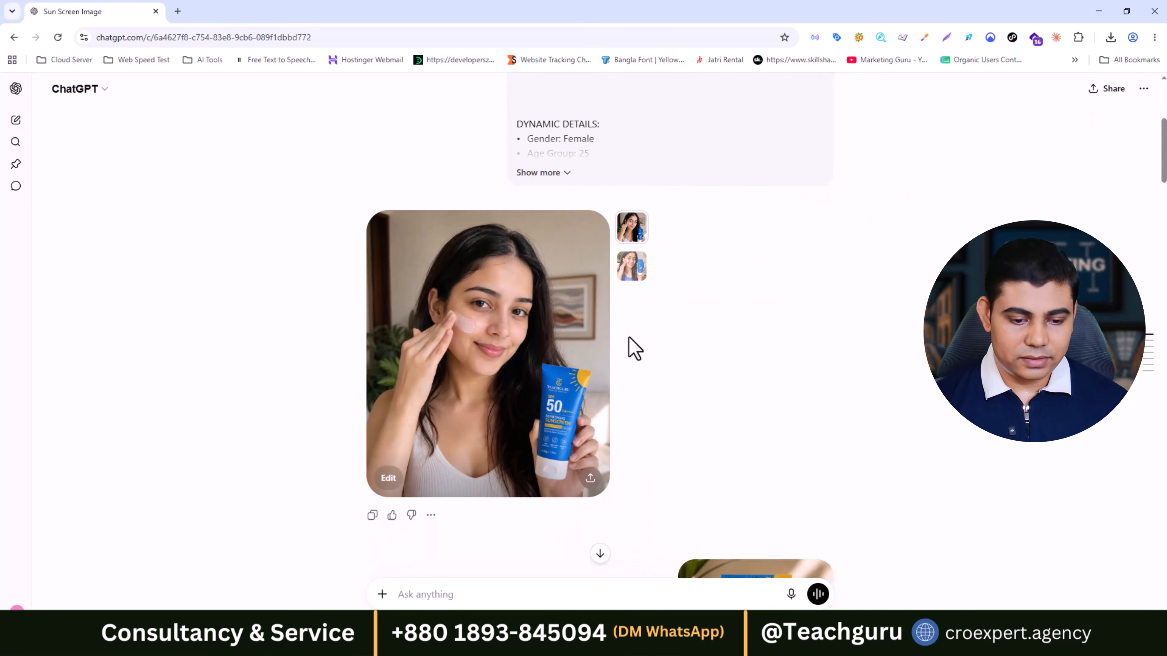
pyautogui.click(630, 270)
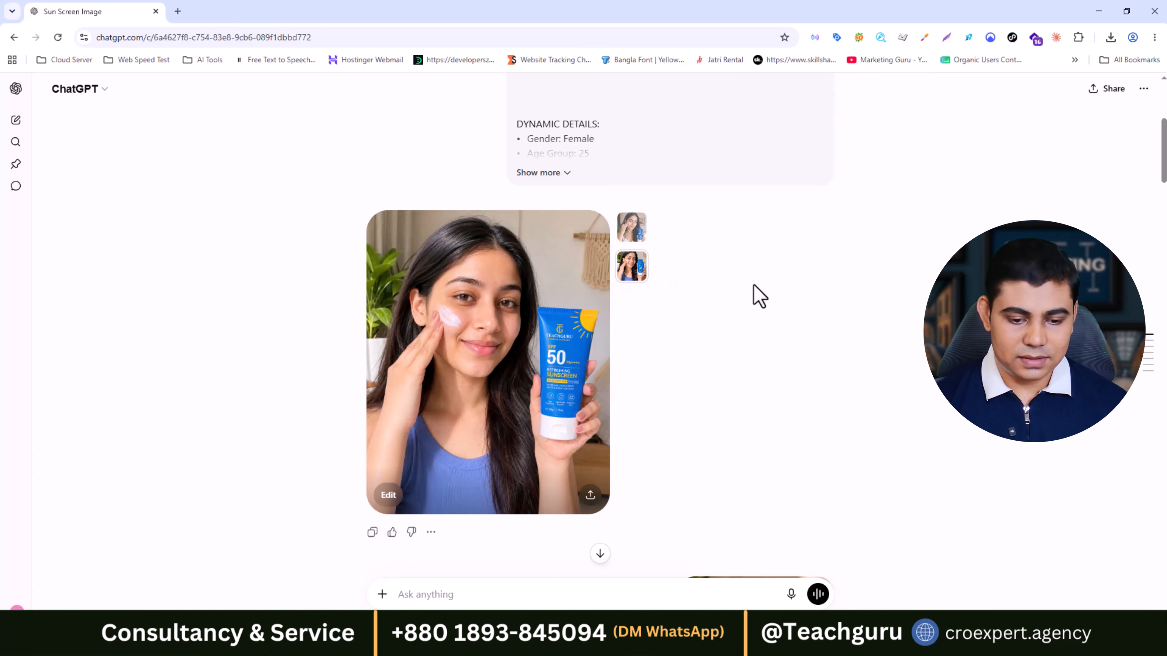
# Examine the other generated sunscreen images one by one, from the bathroom scene to the young man in the city sun.
pyautogui.scroll(-10, 759, 296)
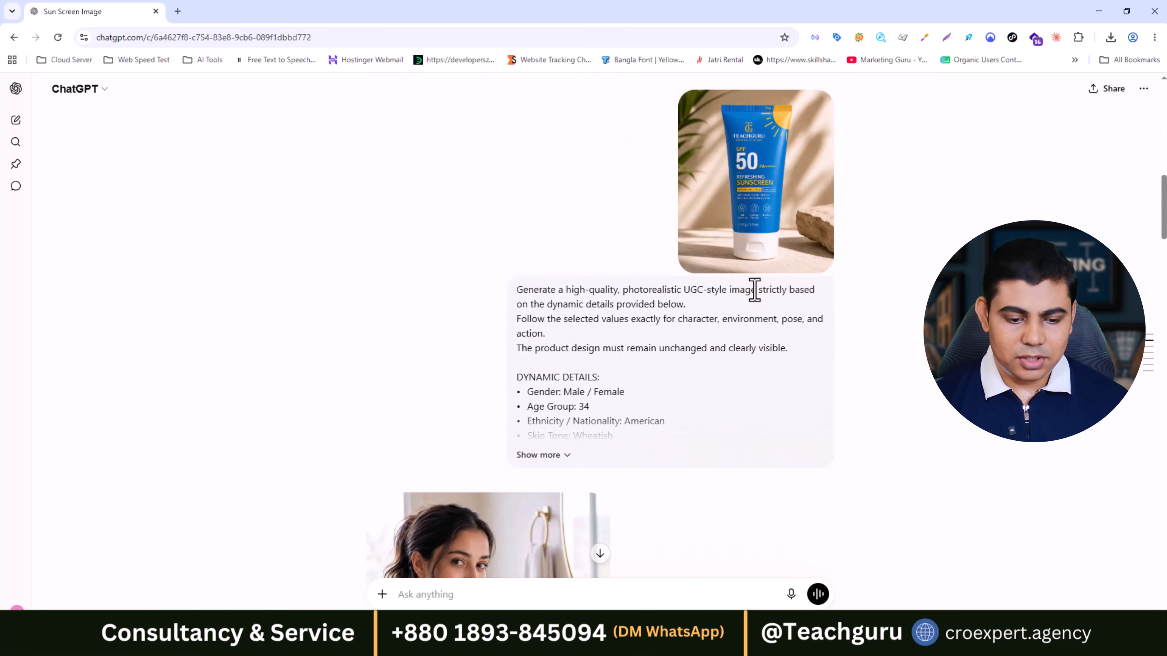
pyautogui.scroll(-5, 755, 290)
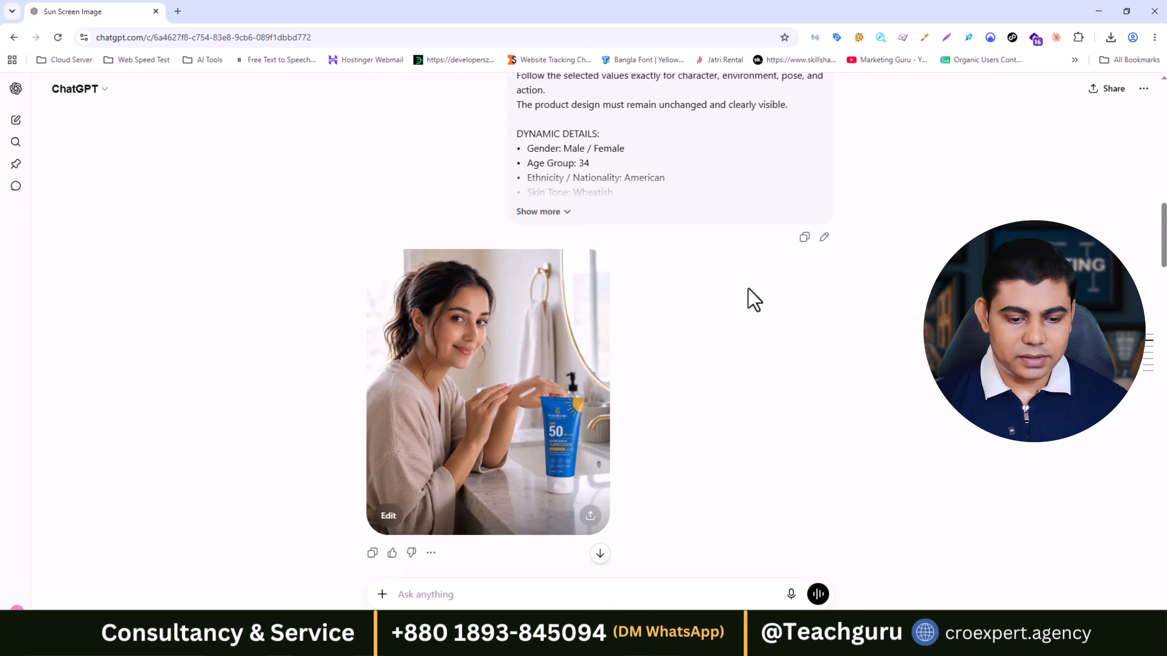
pyautogui.click(499, 401)
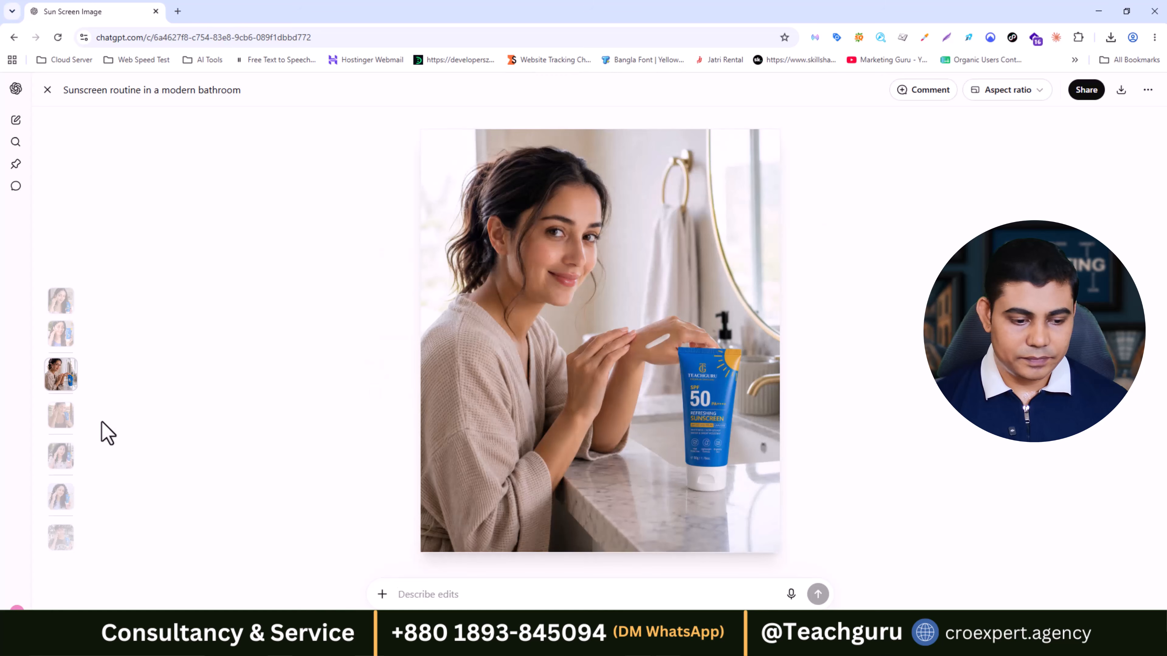
pyautogui.click(60, 417)
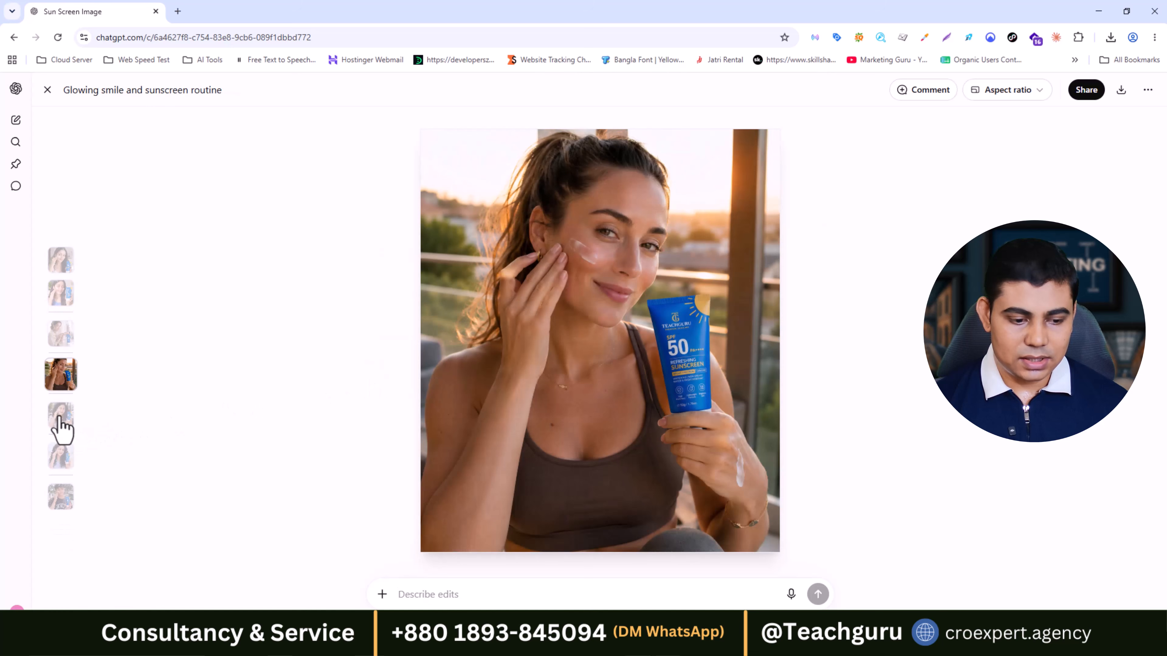
pyautogui.click(64, 421)
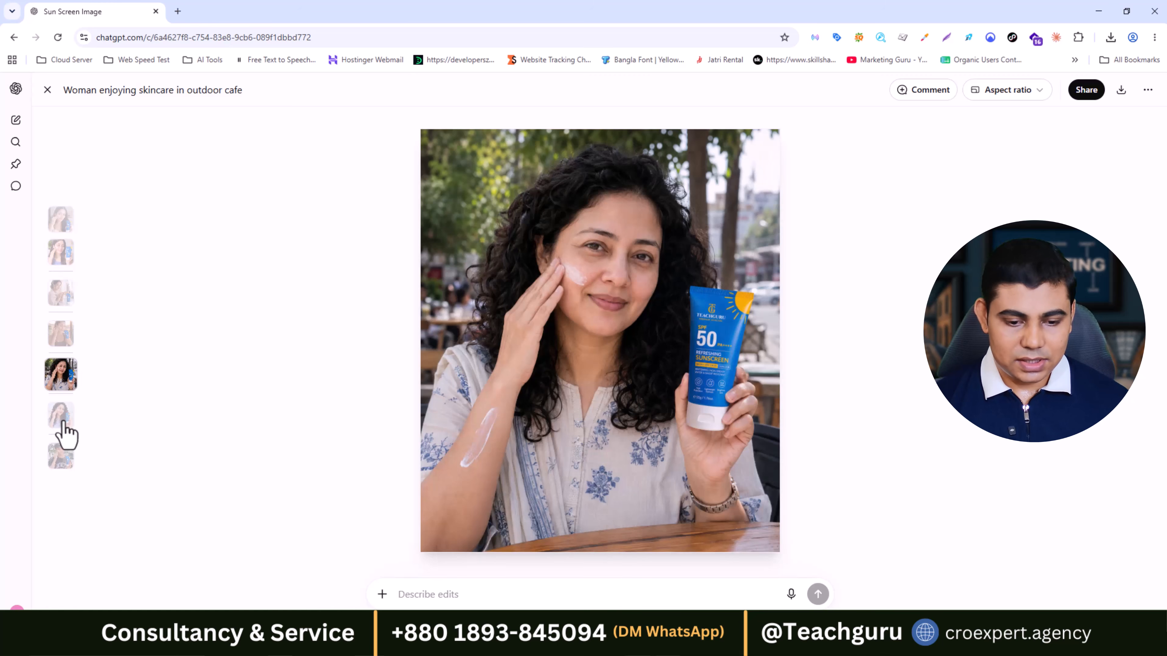
pyautogui.click(63, 423)
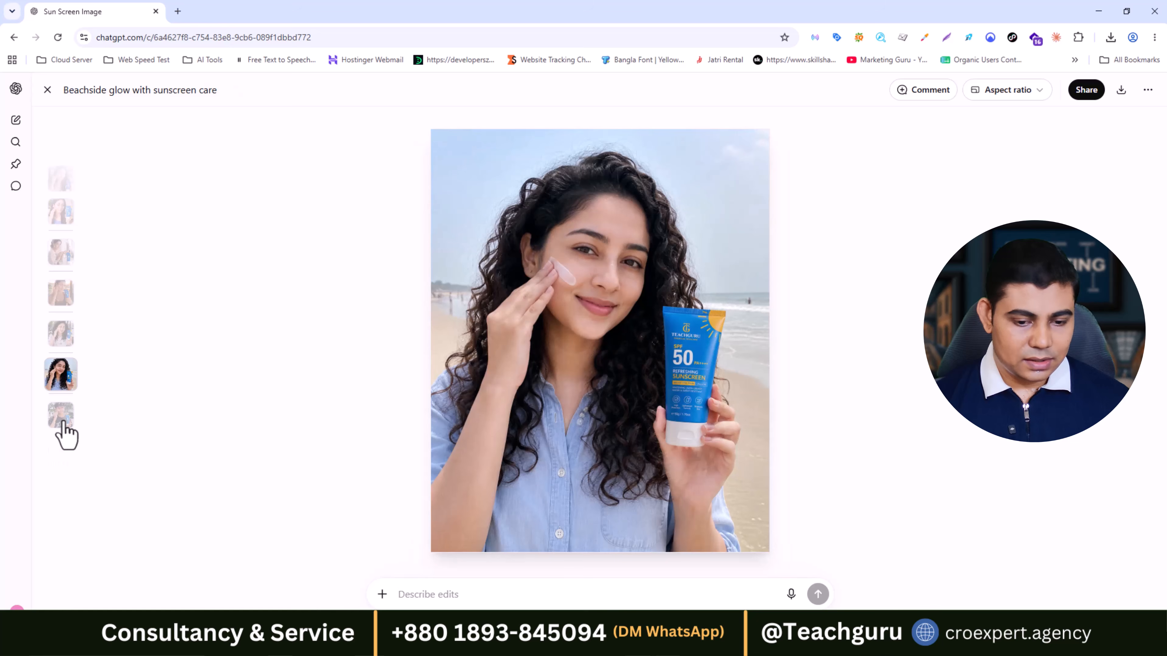
pyautogui.click(64, 424)
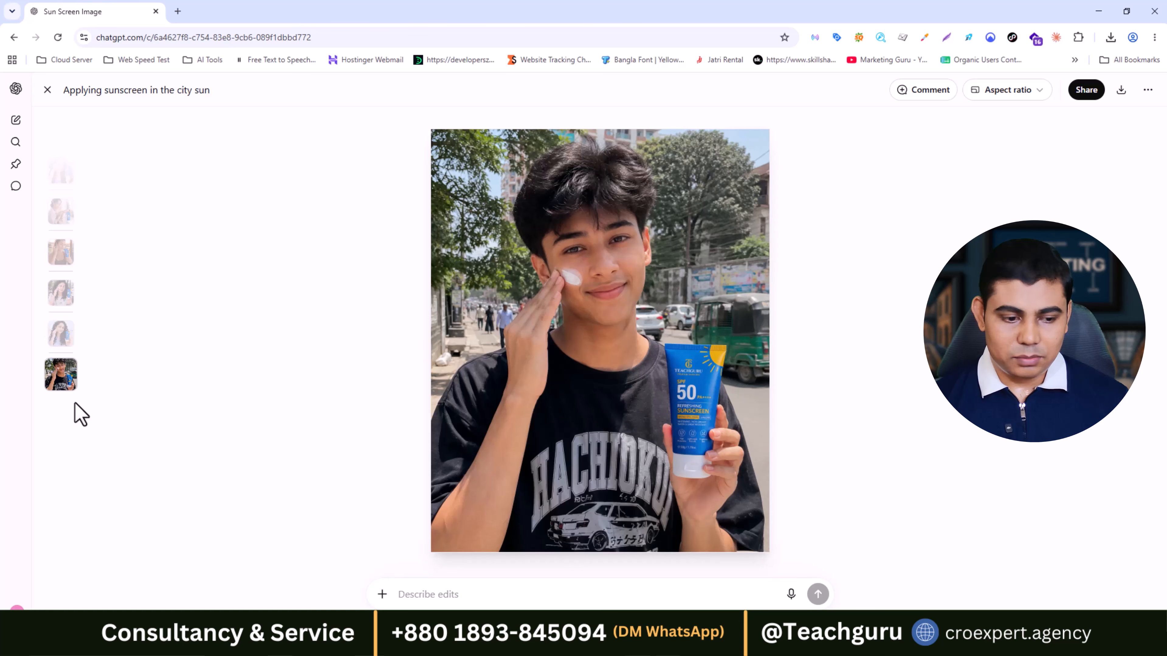
# Download the "Natural skincare routine in sunlight" image and close the image viewer.
pyautogui.click(62, 173)
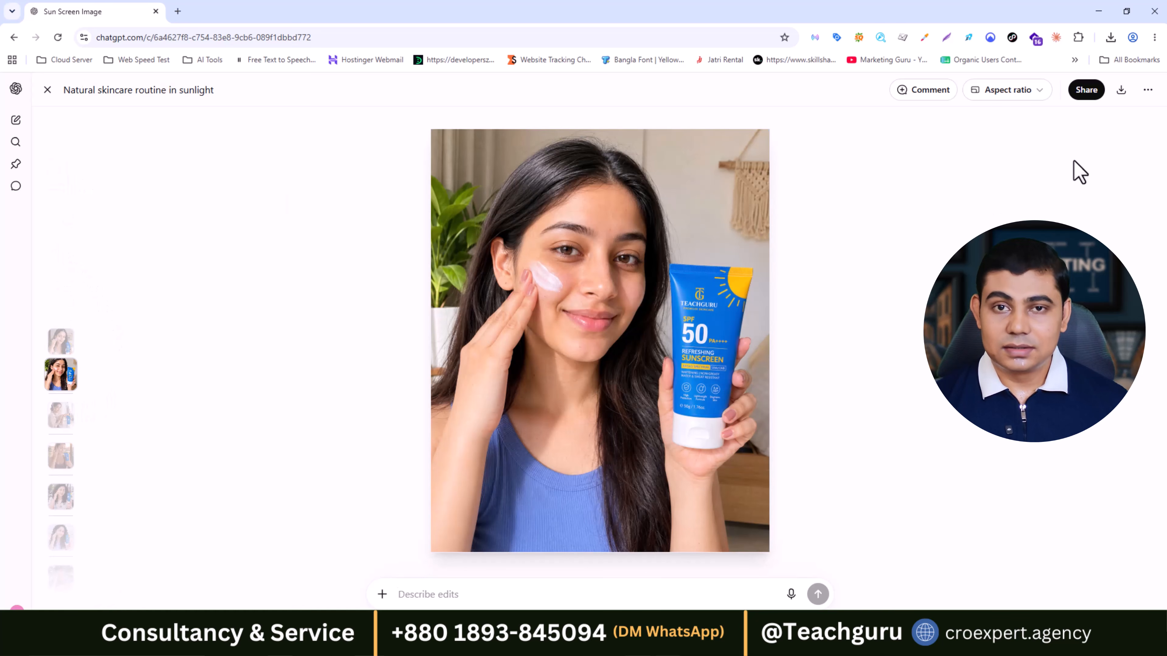
pyautogui.click(1121, 91)
pyautogui.click(1029, 122)
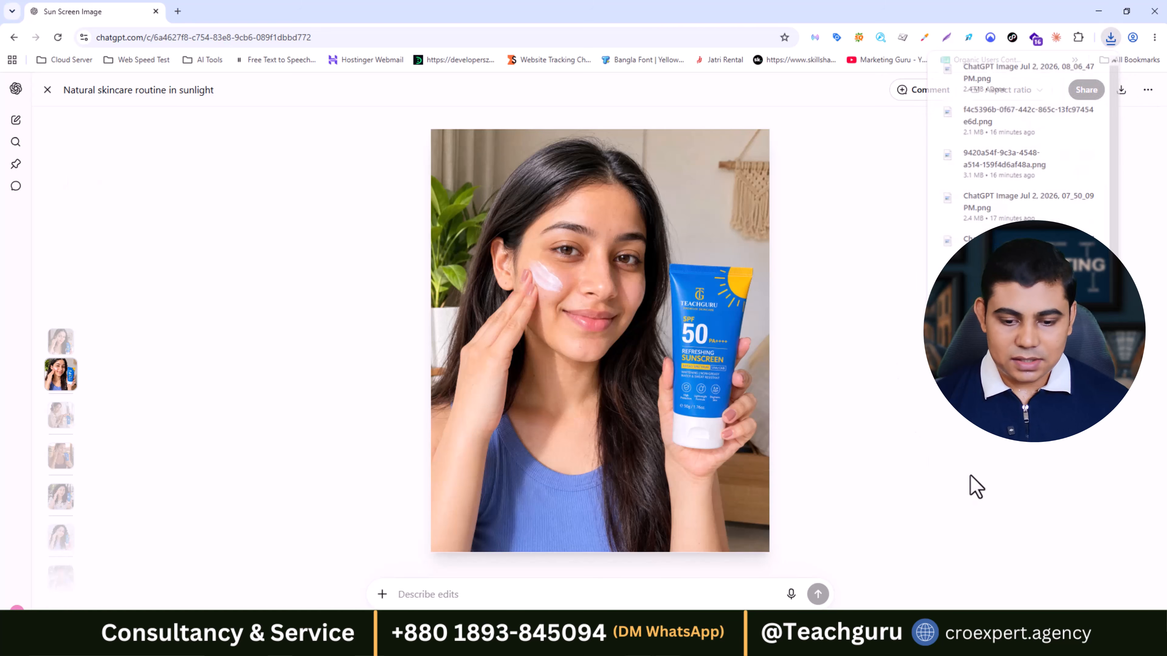
pyautogui.click(48, 89)
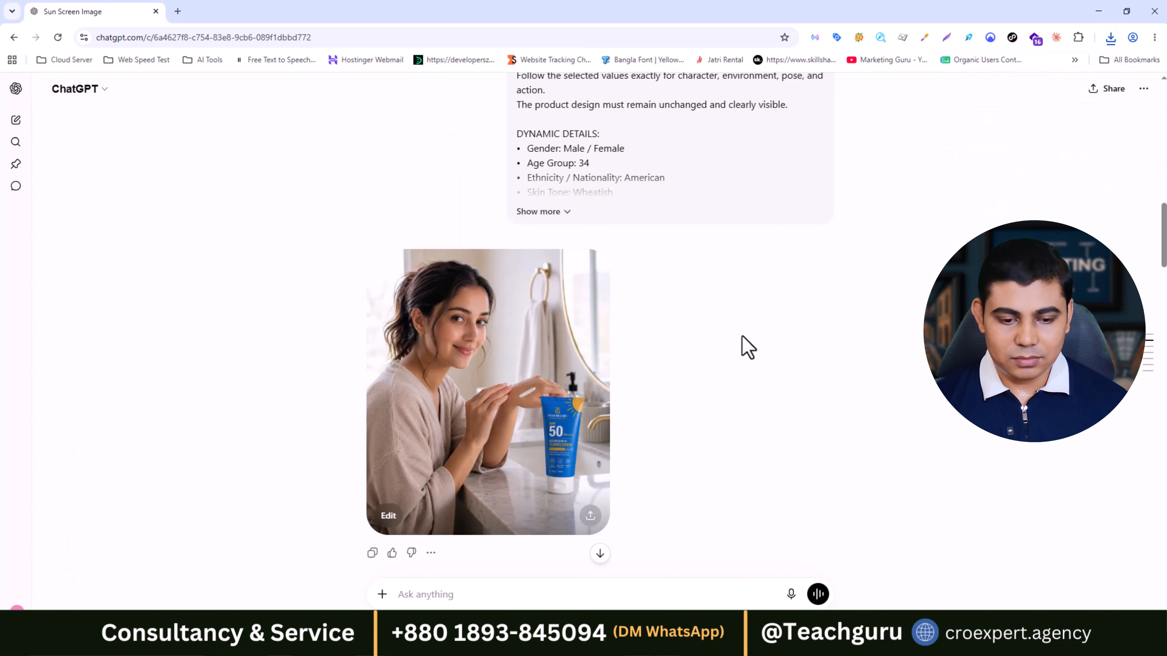
# Search the web for "flow" in a new browser tab and open the Google Flow site.
pyautogui.click(177, 11)
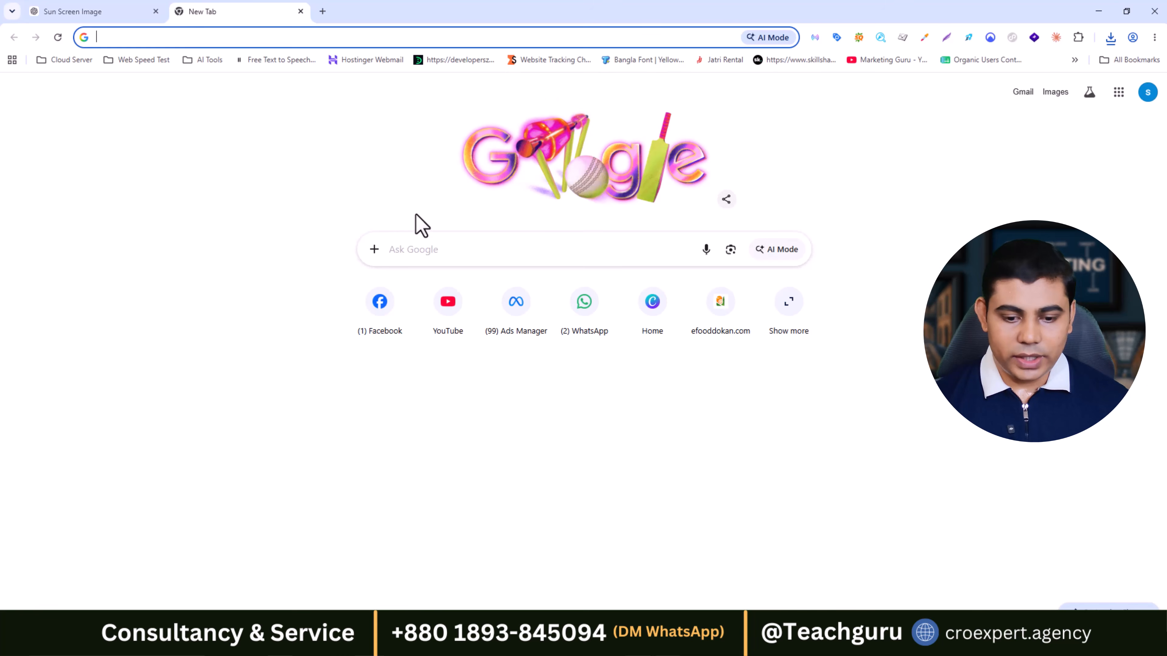
pyautogui.click(264, 36)
pyautogui.press('Down')
pyautogui.press('Return')
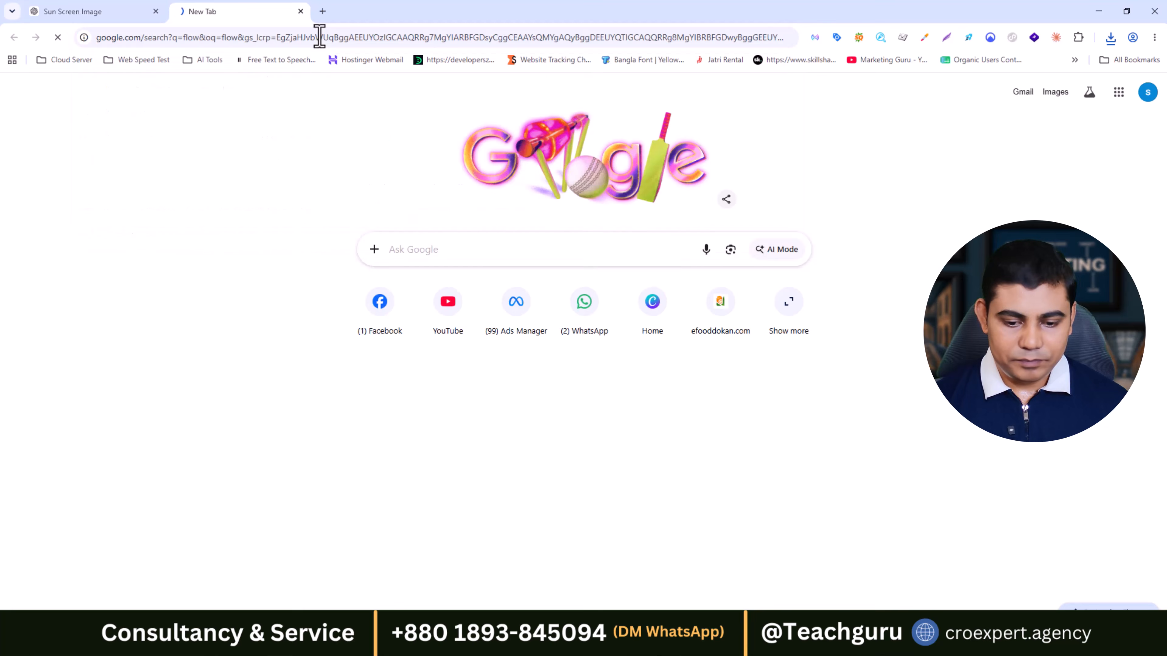
pyautogui.click(258, 207)
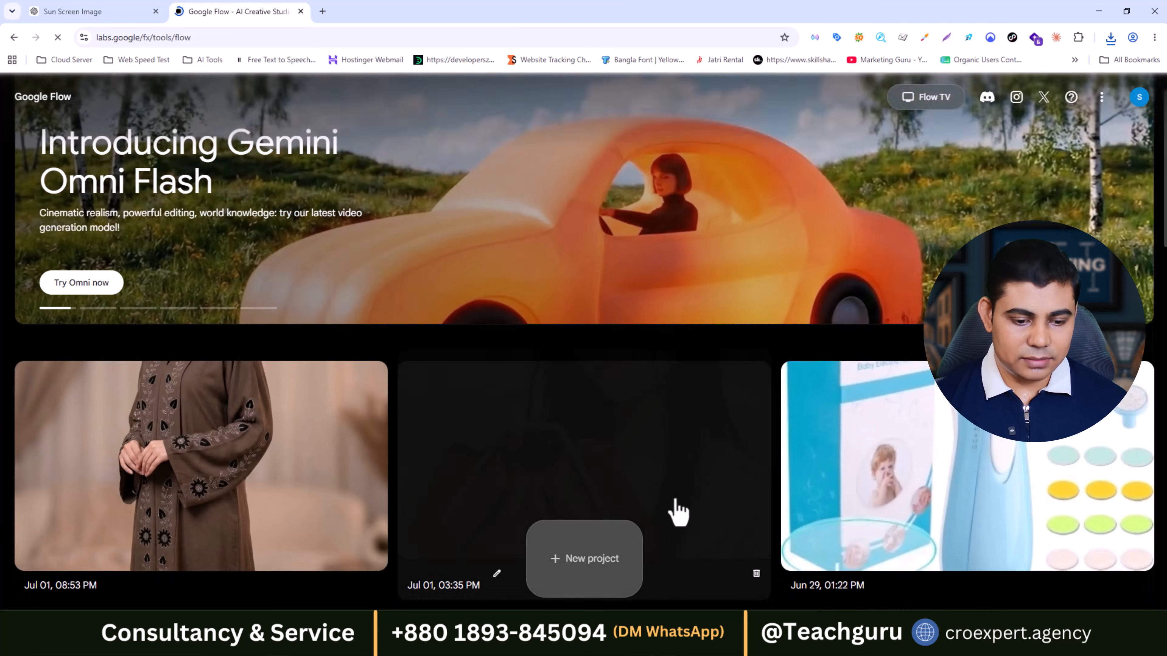
# Create a new Google Flow project and dismiss the Tools Community Gallery announcement.
pyautogui.scroll(-3, 604, 570)
pyautogui.click(616, 482)
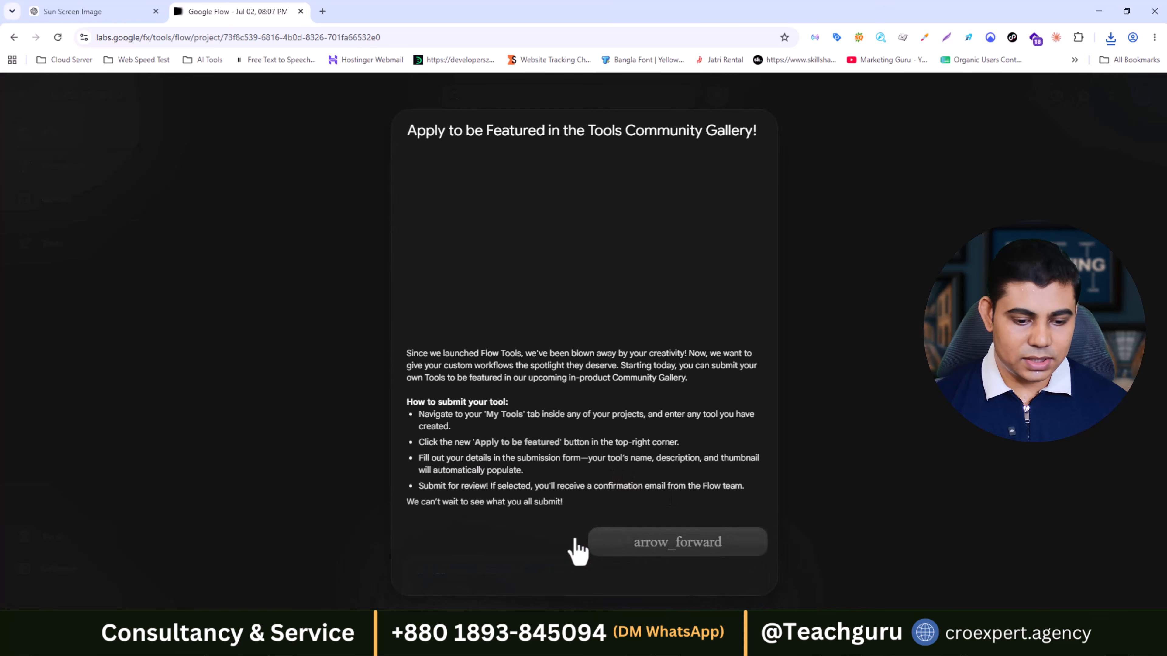
pyautogui.click(694, 552)
pyautogui.click(738, 572)
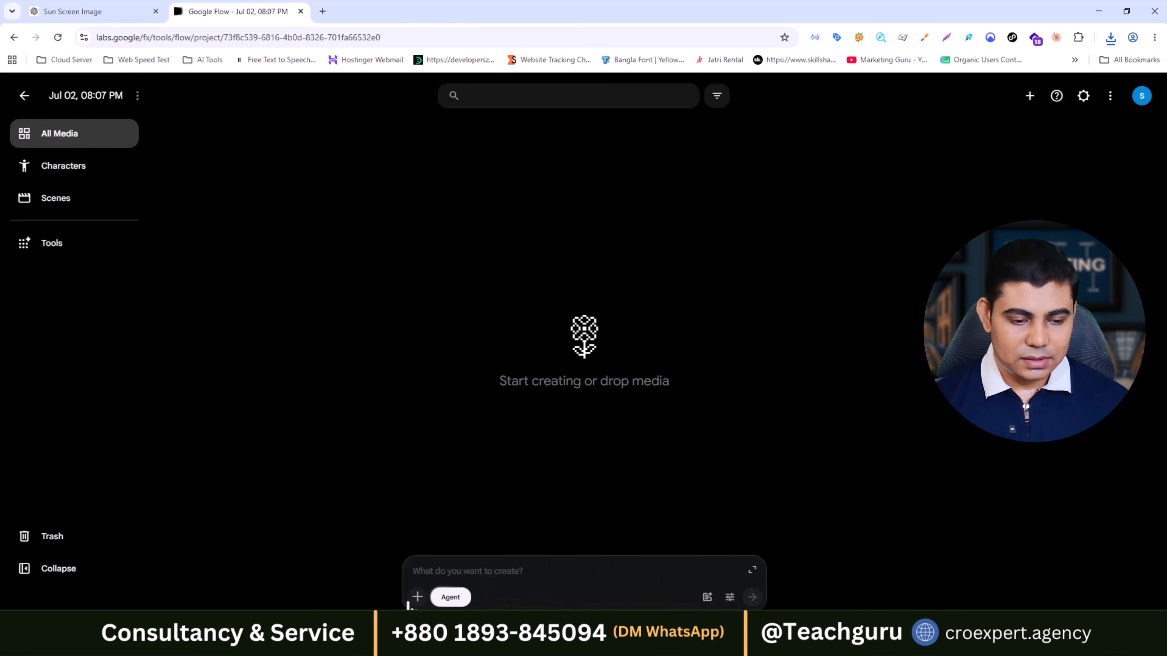
# Upload the newly downloaded ChatGPT sunscreen image from the Downloads folder and add it to the project's prompt.
pyautogui.click(417, 596)
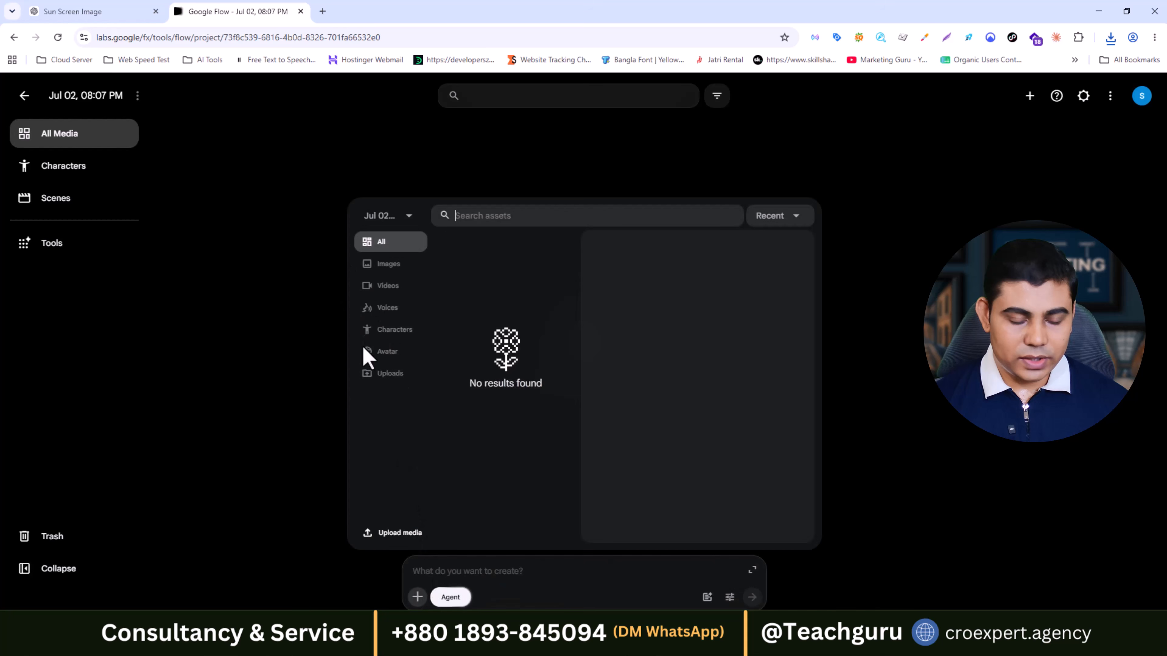
pyautogui.click(398, 533)
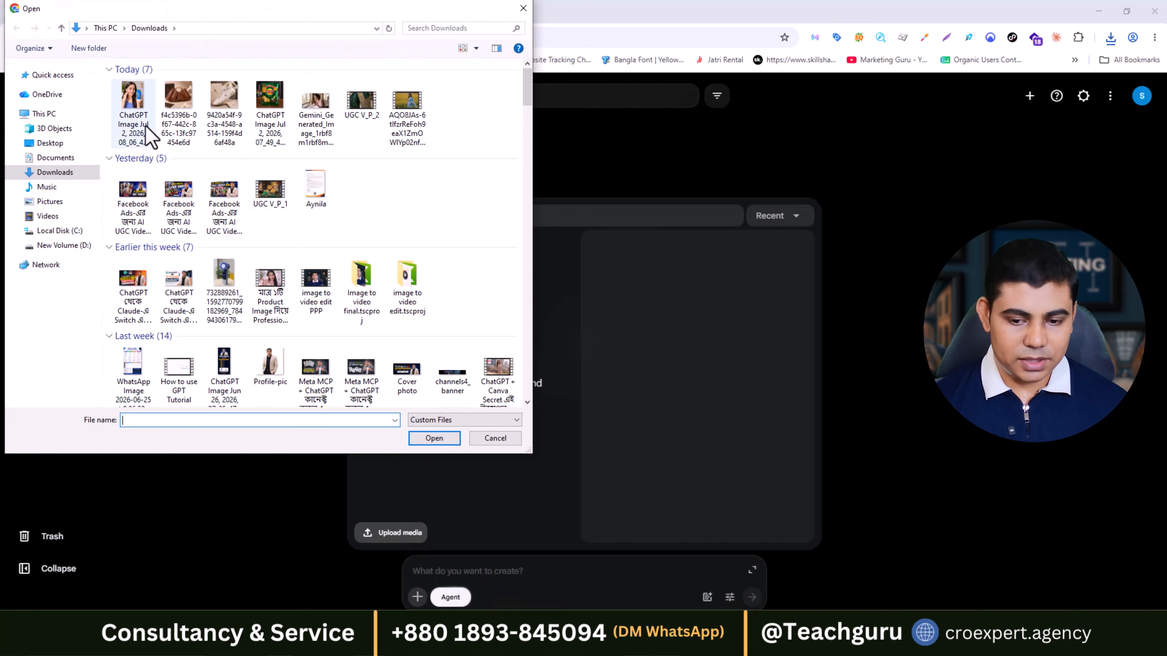
pyautogui.click(133, 103)
pyautogui.click(445, 441)
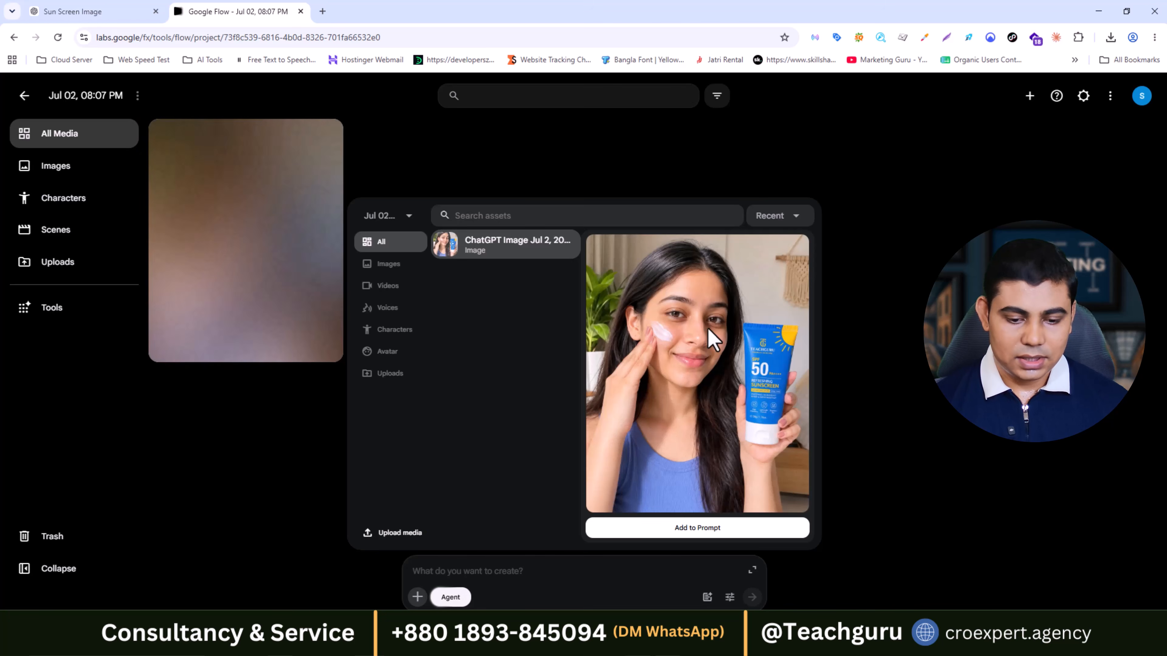
pyautogui.click(672, 528)
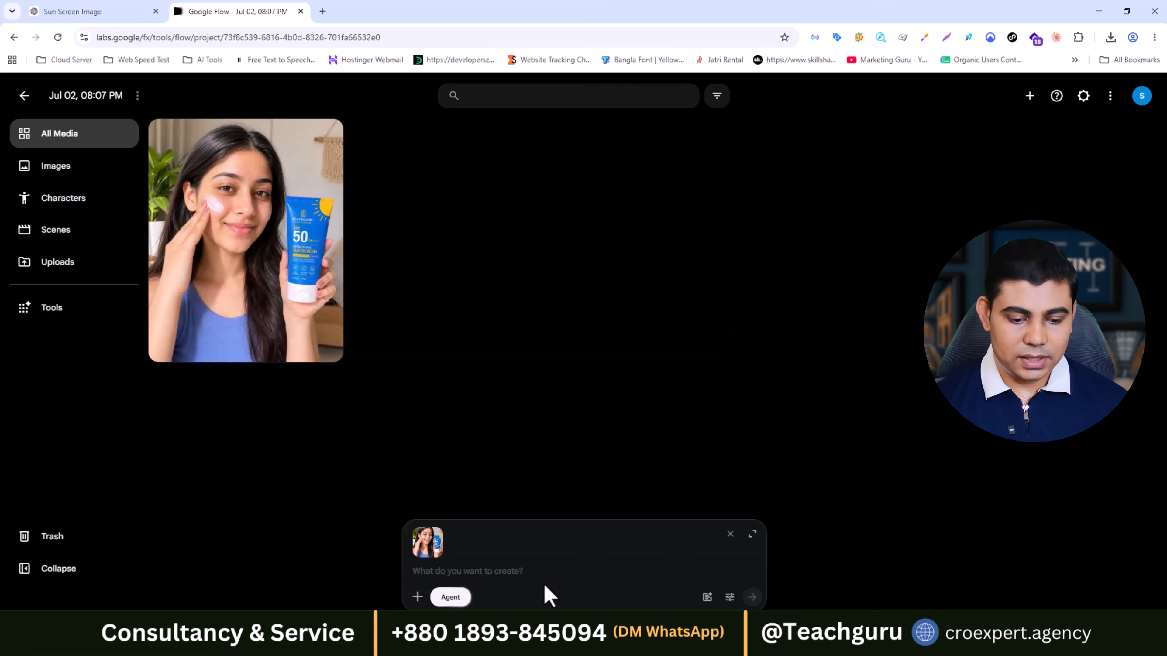
# Set the agent's default video aspect ratio to 9:16, keeping Omni Flash as the video model.
pyautogui.click(731, 597)
pyautogui.click(1114, 407)
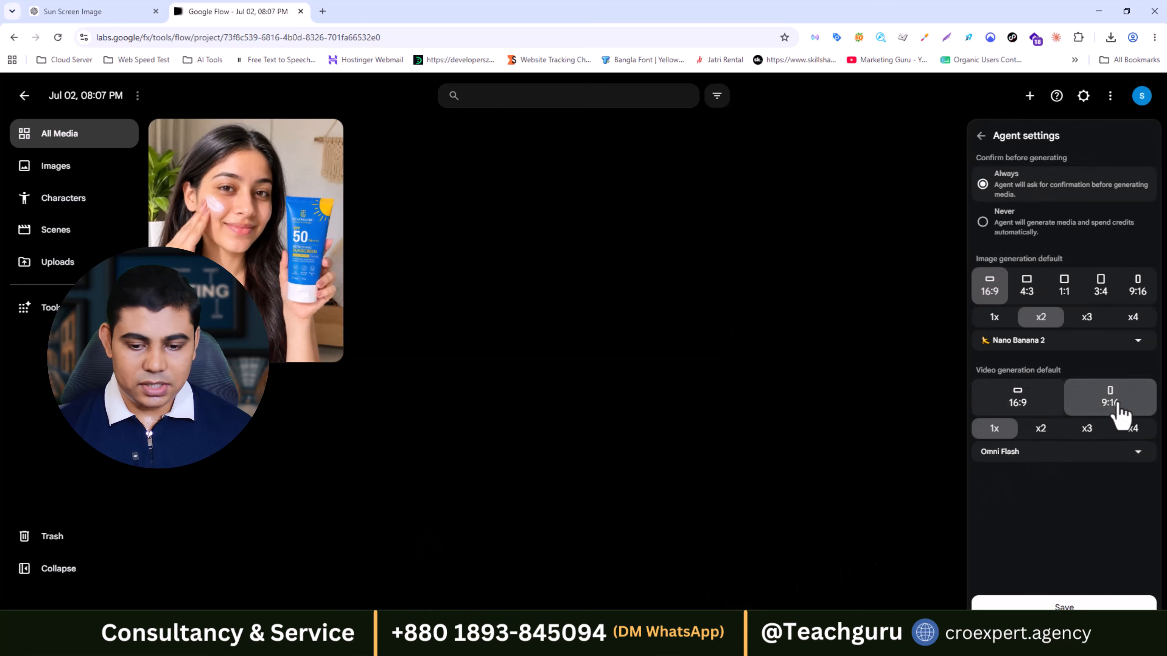
pyautogui.click(996, 455)
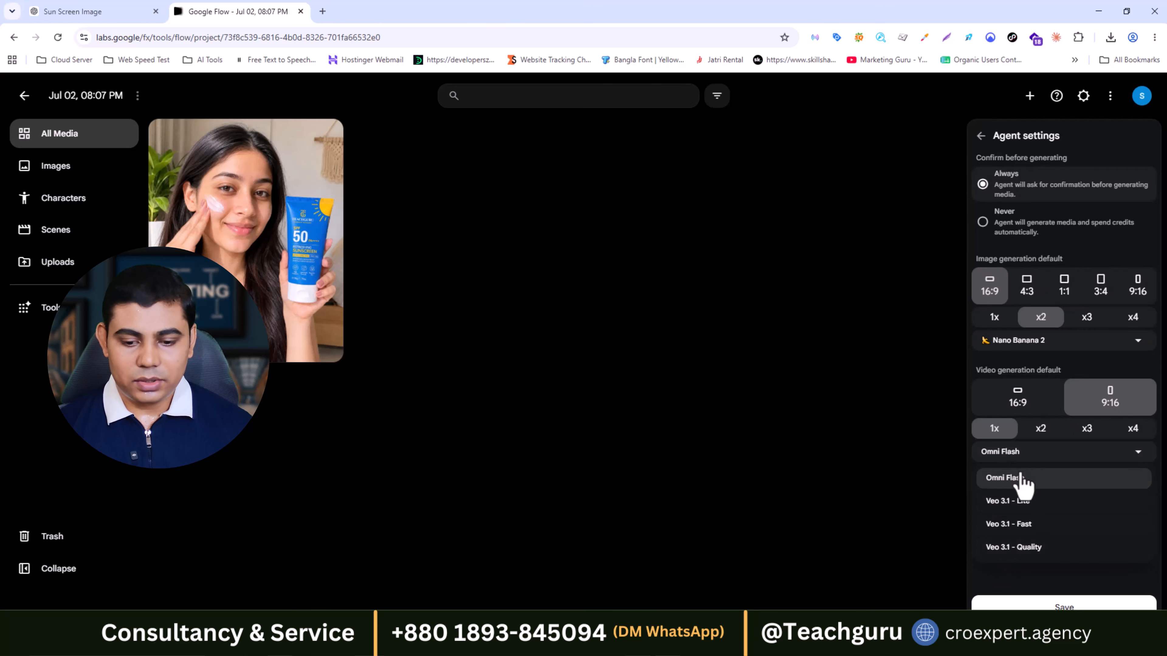
pyautogui.click(1109, 449)
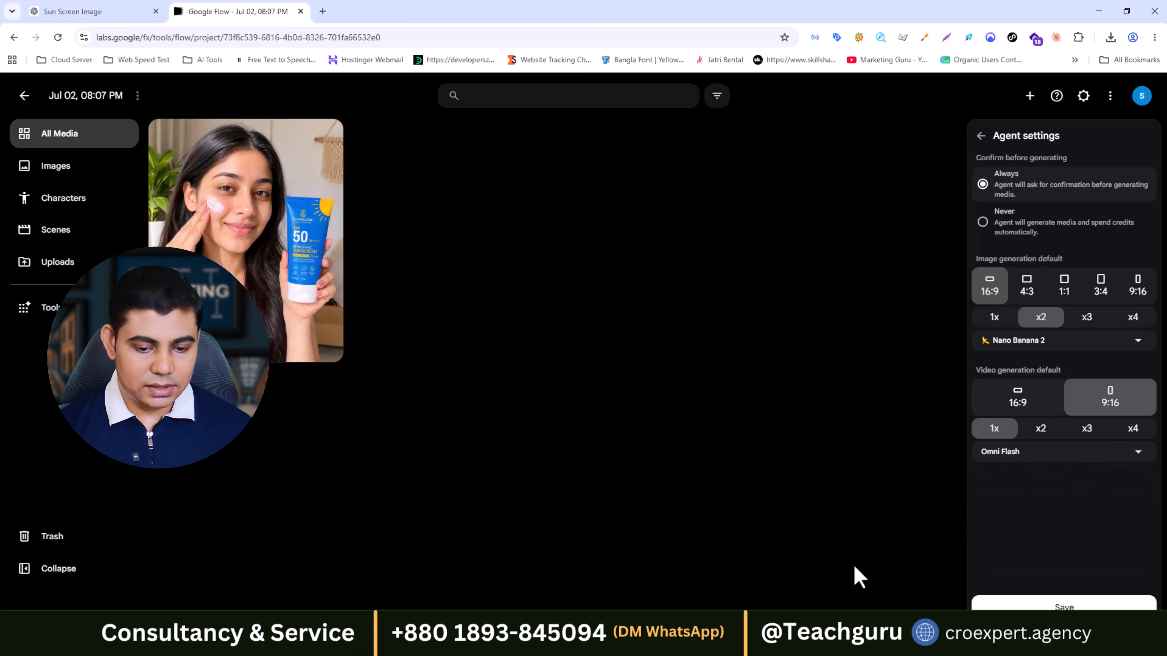
# Switch to the Master Prompt Word document, copy the entire first Video Prompt and minimize the document.
pyautogui.click(671, 641)
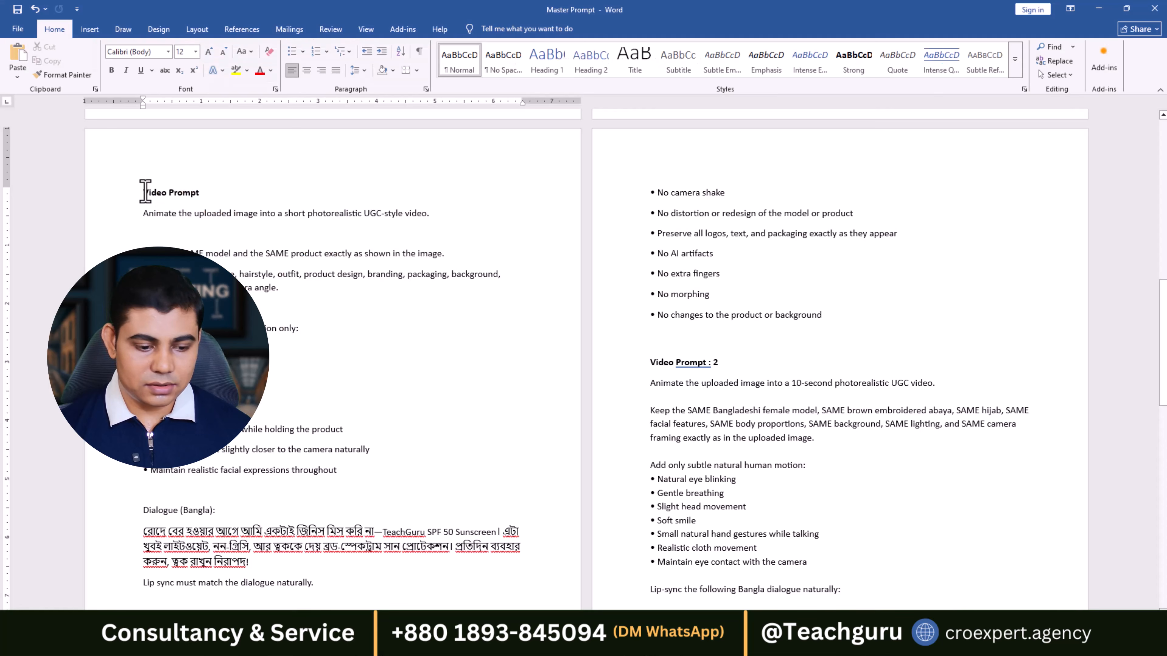
pyautogui.moveTo(145, 191); pyautogui.dragTo(849, 301)
pyautogui.hotkey('ctrl', 'c')
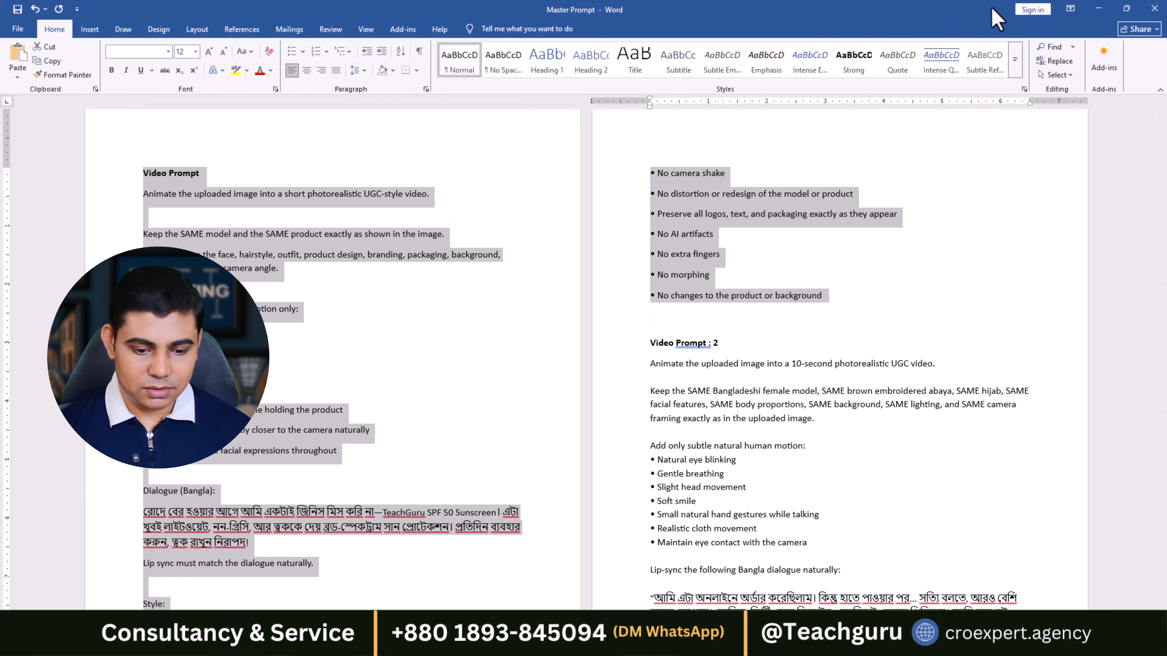
pyautogui.click(1100, 9)
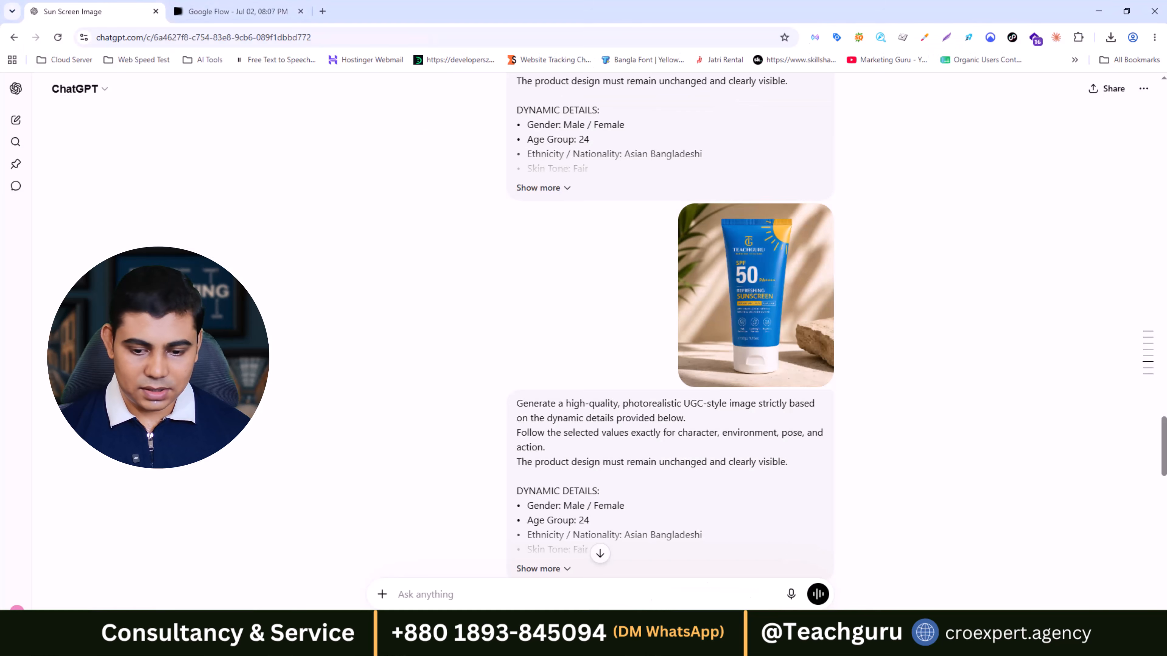
# Return to the Google Flow project, close the agent settings and paste the copied video prompt below the attached sunscreen image.
pyautogui.click(263, 11)
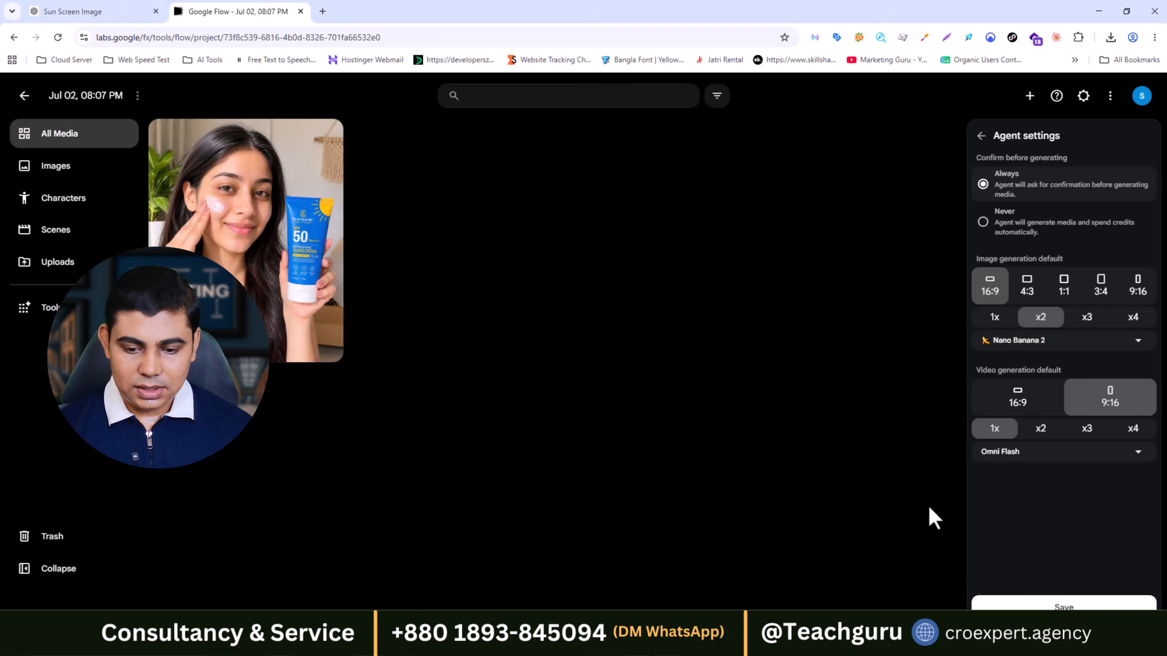
pyautogui.click(707, 581)
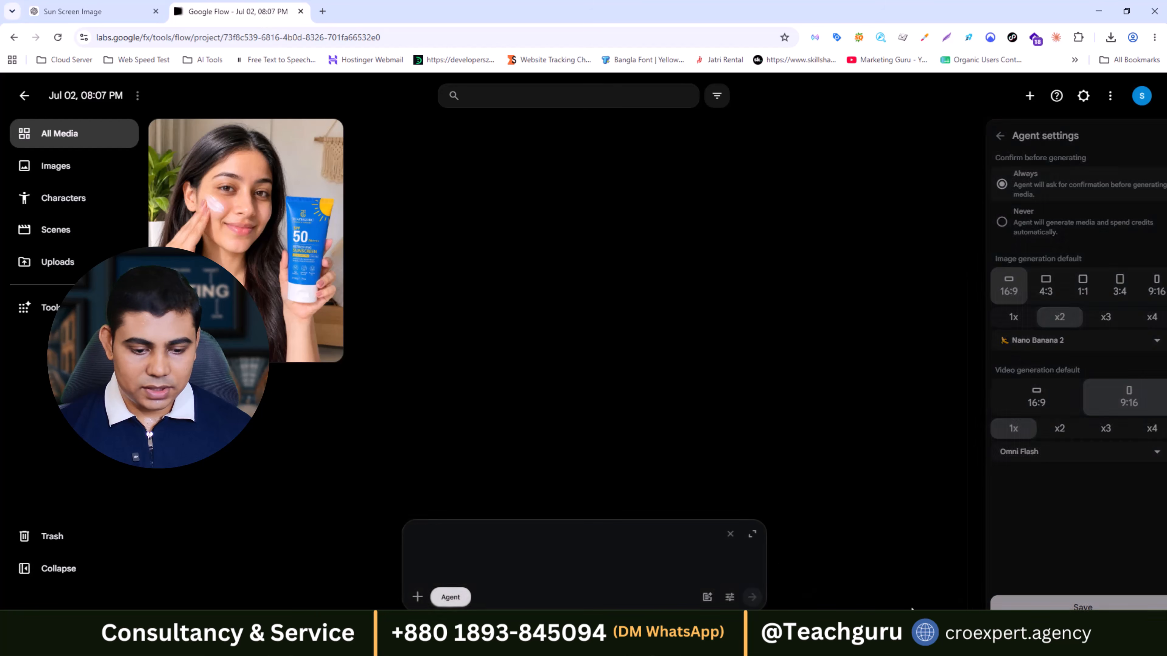
pyautogui.click(474, 571)
pyautogui.hotkey('ctrl', 'v')
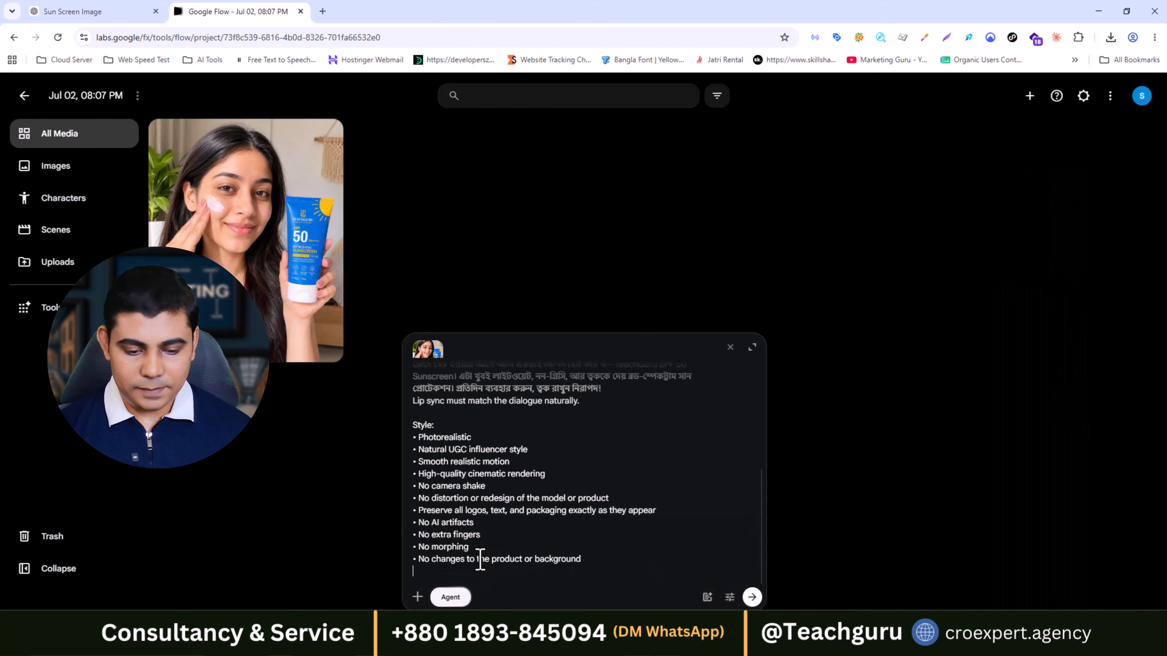
# Delete the "Video Prompt" heading from the start of the pasted prompt and send it to the agent with the sunscreen image.
pyautogui.scroll(5, 551, 464)
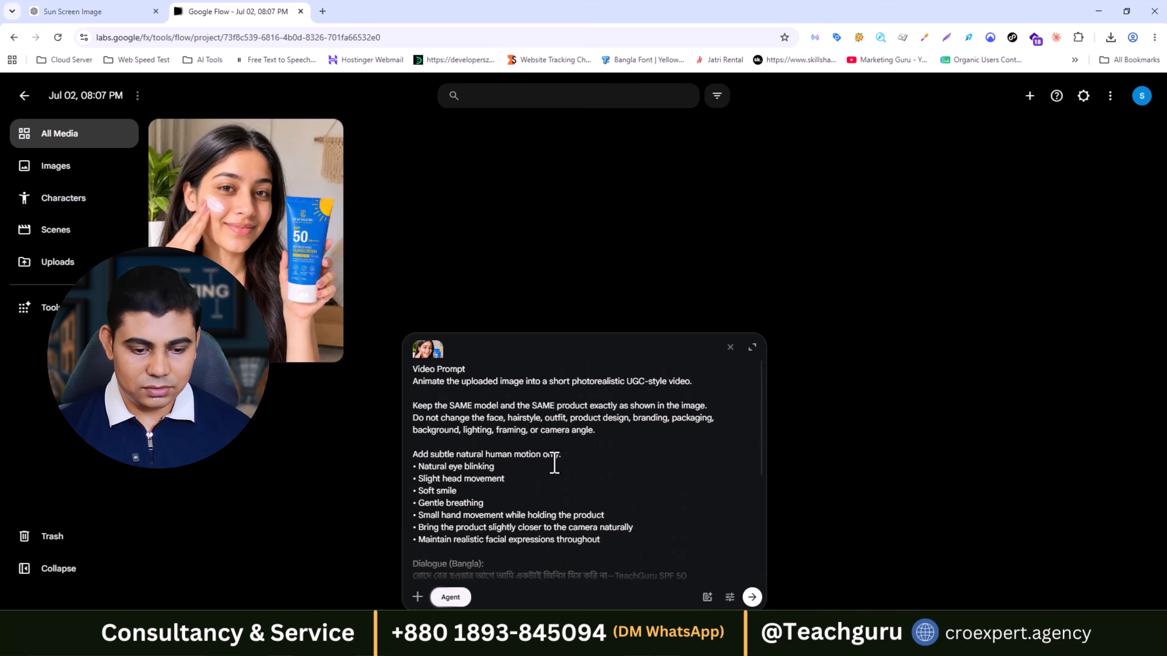
pyautogui.moveTo(473, 370)
pyautogui.mouseDown()
pyautogui.moveTo(412, 376)
pyautogui.moveTo(467, 371)
pyautogui.mouseUp()
pyautogui.press('BackSpace')
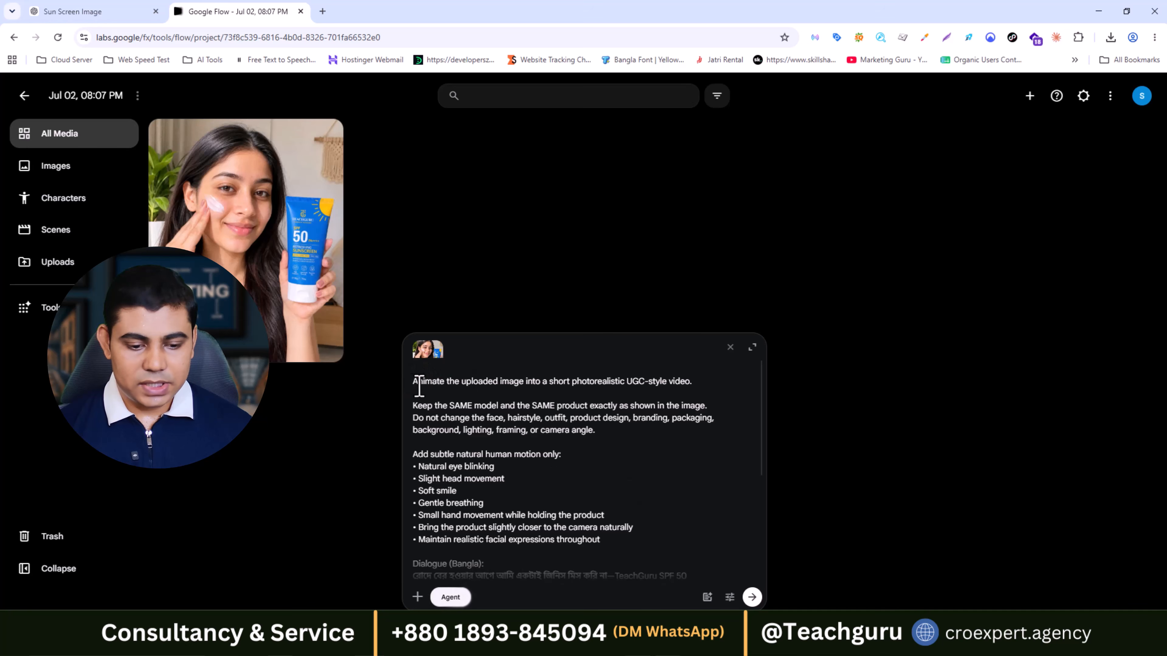
pyautogui.click(752, 597)
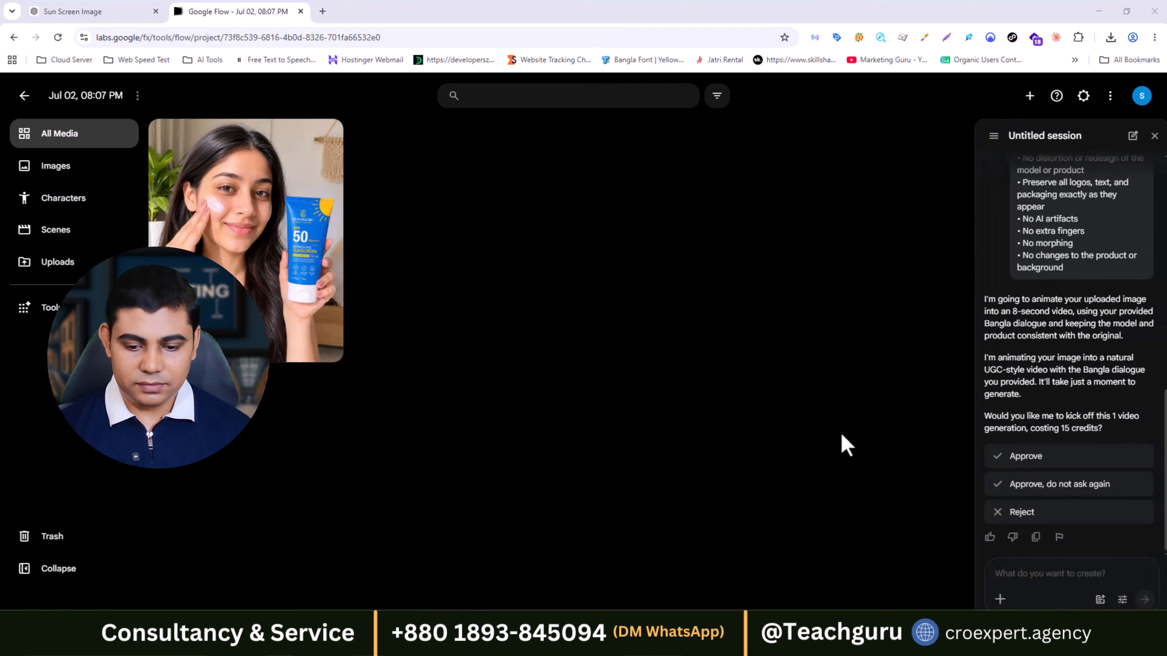
# Approve the agent's request to generate one sunscreen video.
pyautogui.click(1020, 456)
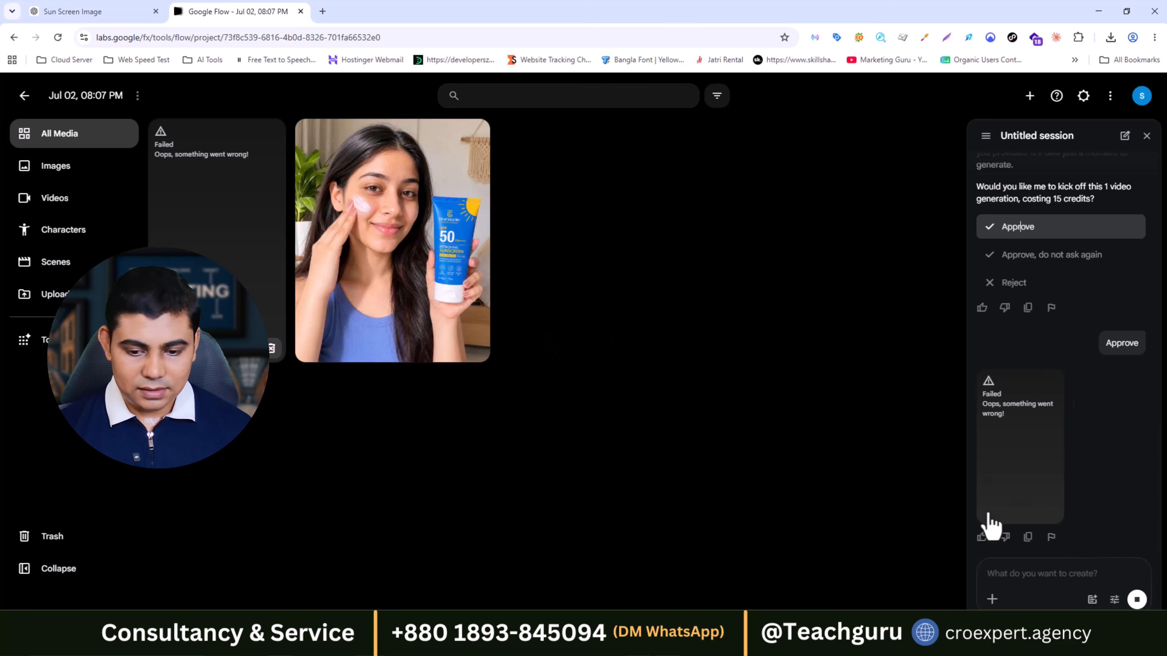
pyautogui.click(990, 525)
pyautogui.click(1034, 463)
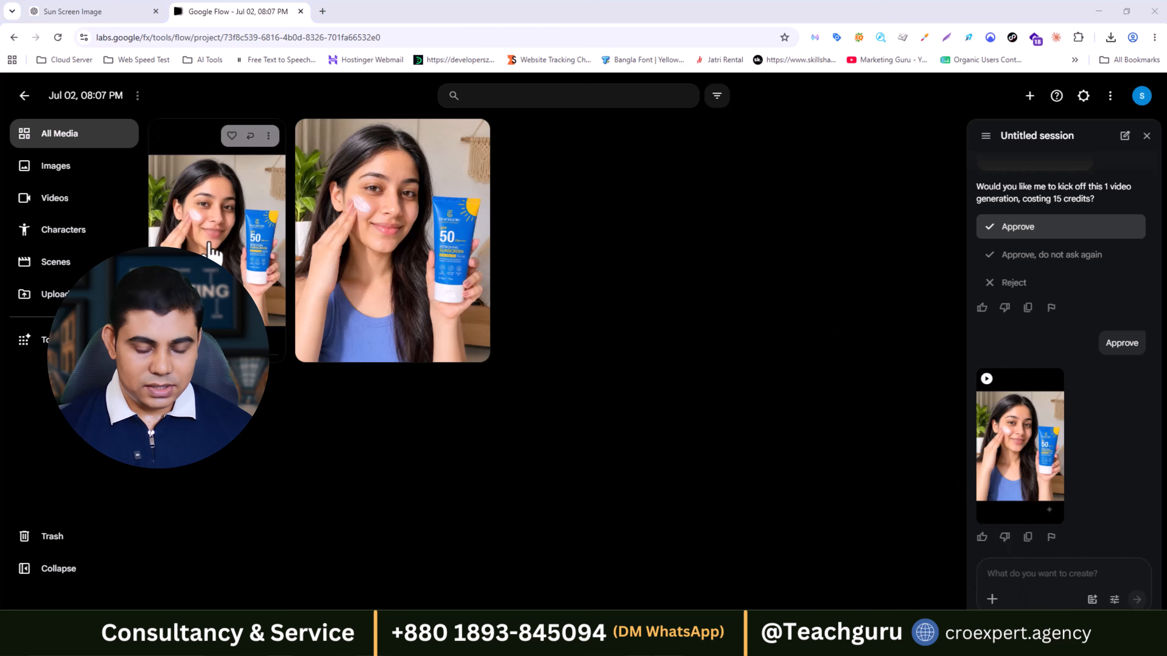
# Open the generated sunscreen video, play it through to check the motion and dialogue, and return to the project.
pyautogui.click(208, 232)
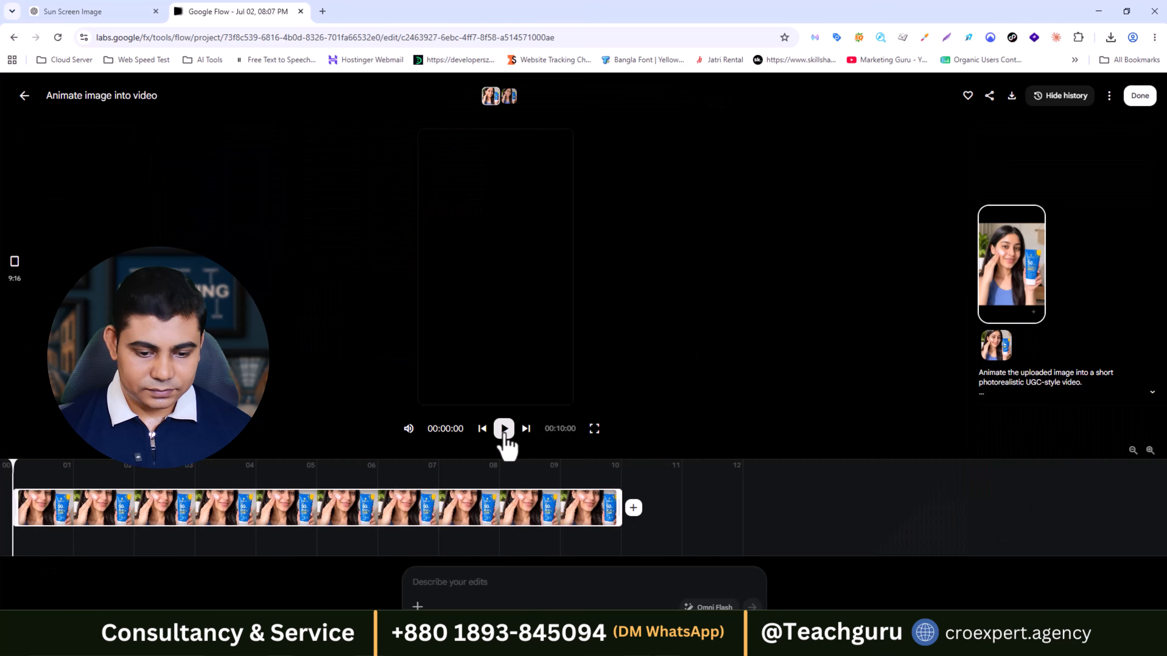
pyautogui.click(503, 429)
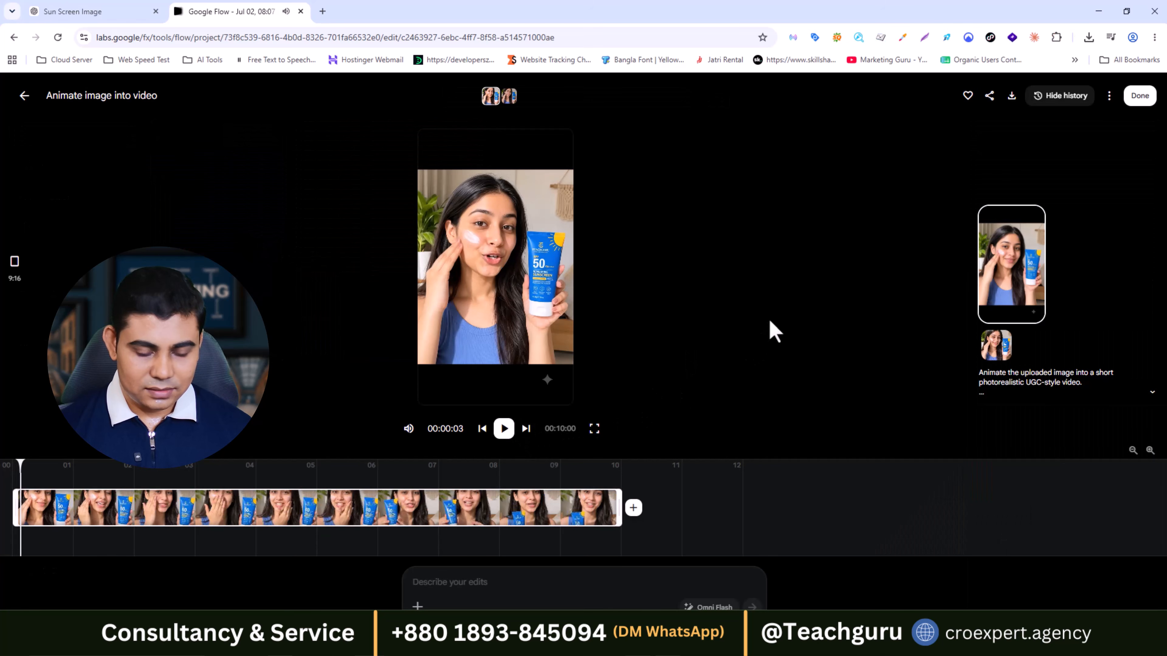
pyautogui.click(504, 429)
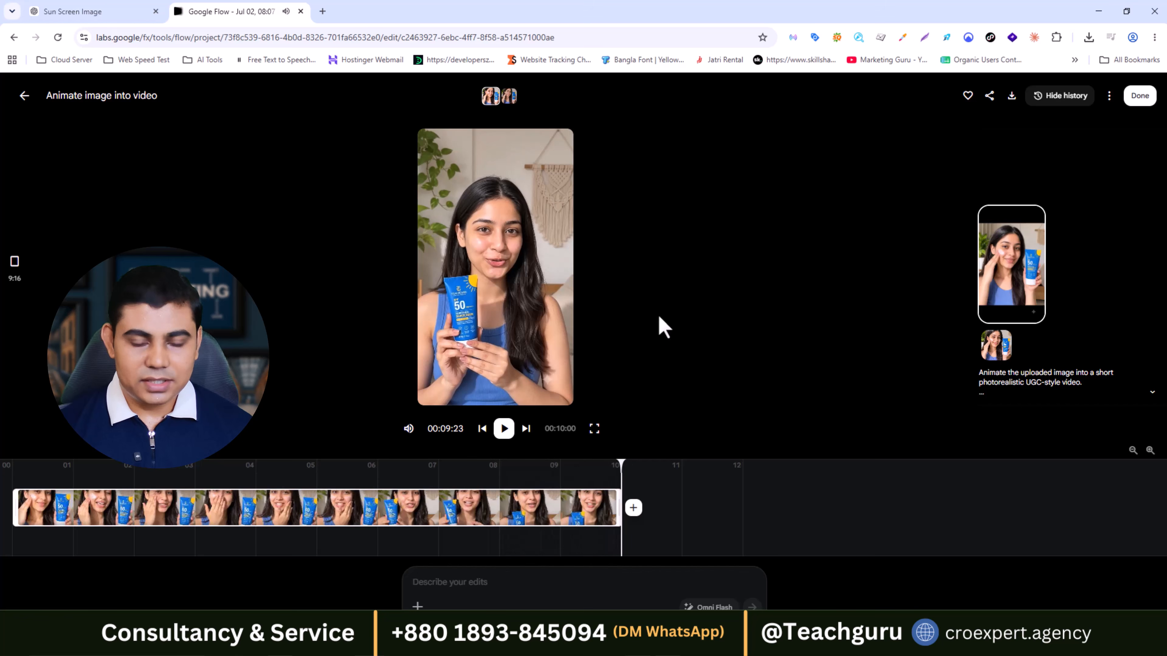
pyautogui.click(22, 95)
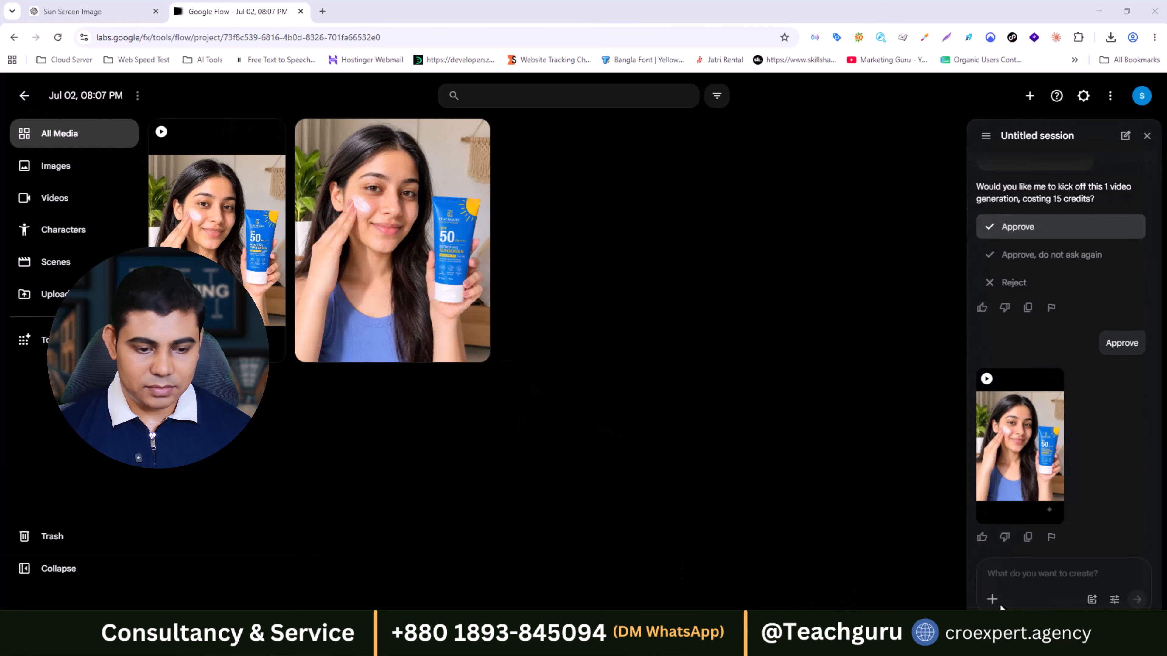
# Upload the image of the model in the brown abaya from the Downloads folder and add it to the agent's prompt.
pyautogui.click(992, 600)
pyautogui.click(735, 535)
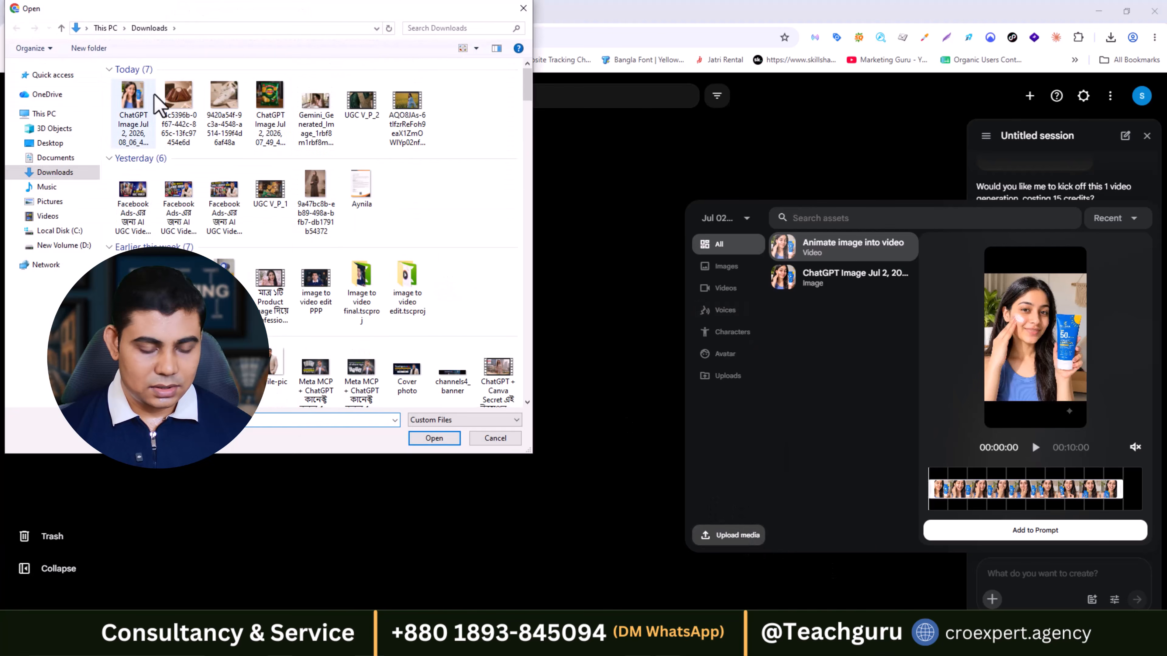
pyautogui.click(338, 230)
pyautogui.click(437, 439)
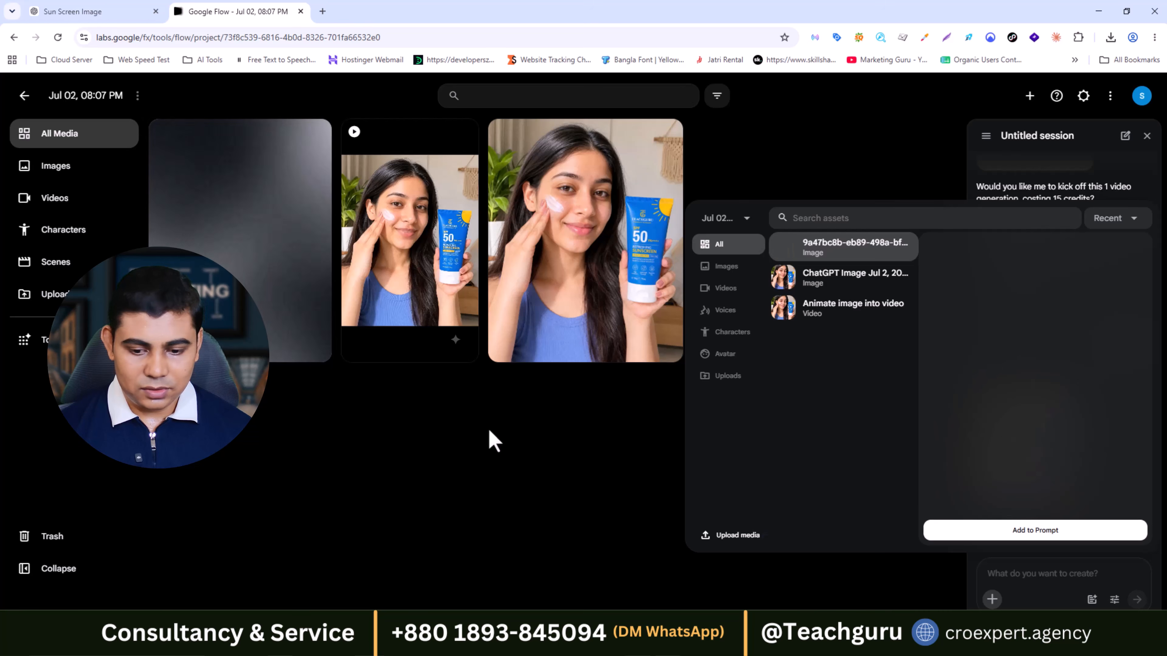
pyautogui.click(1035, 530)
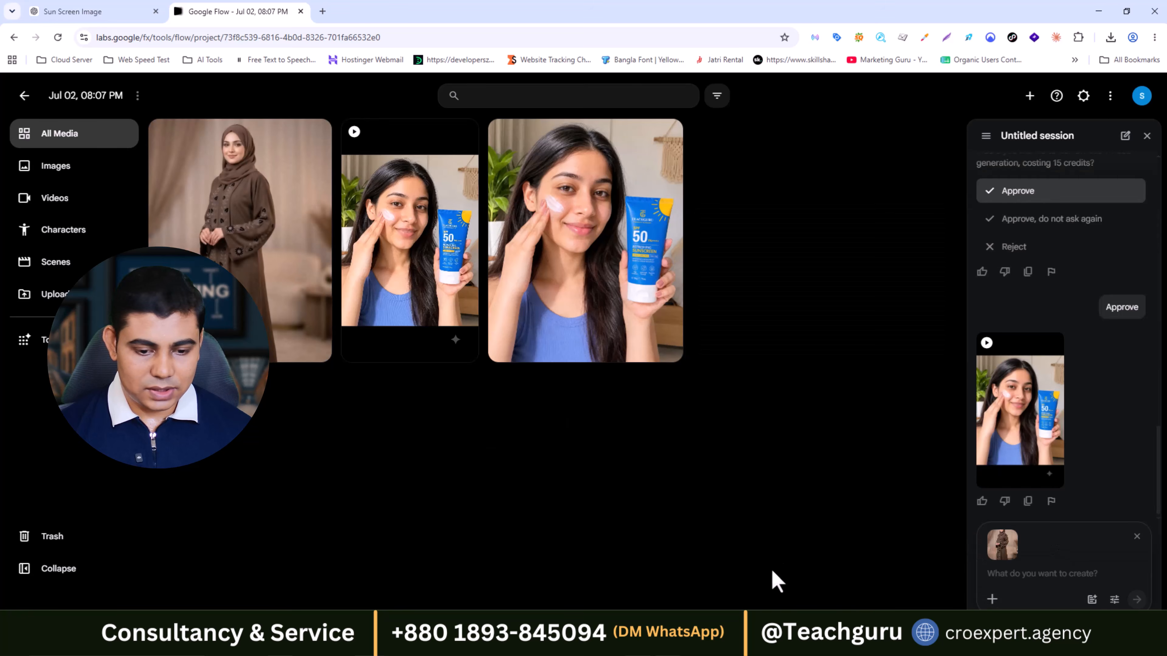
# Switch to the Master Prompt Word document, copy the full text under the Video Prompt 2 heading and minimize the document.
pyautogui.hotkey('alt', 'Tab')
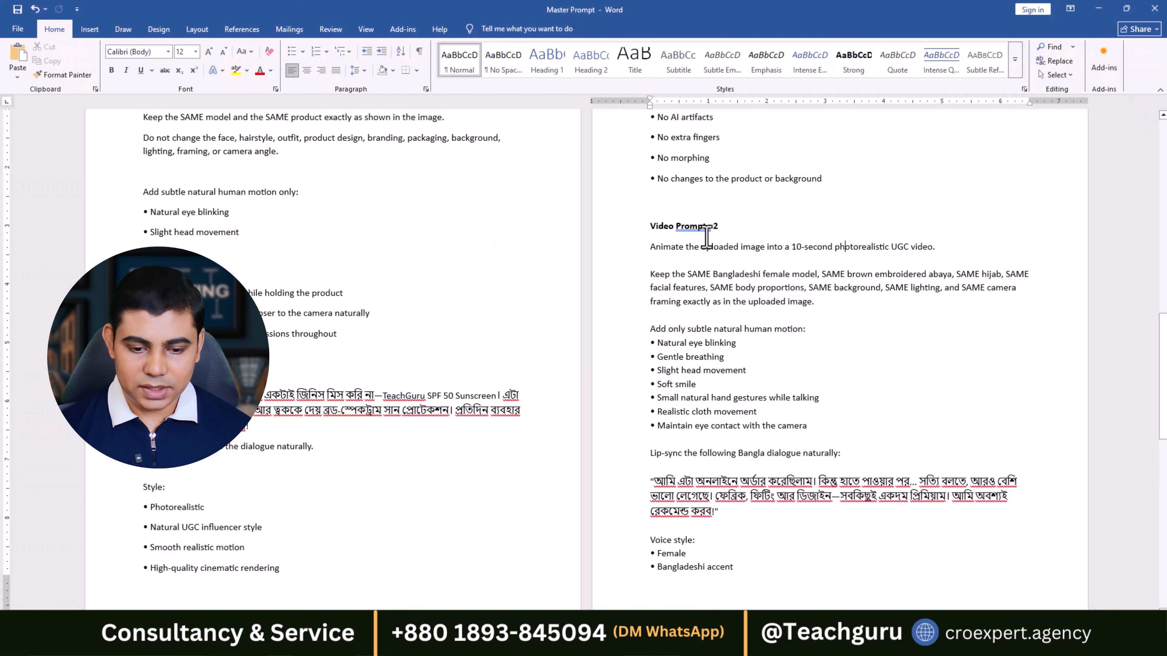
pyautogui.moveTo(652, 249); pyautogui.dragTo(649, 500)
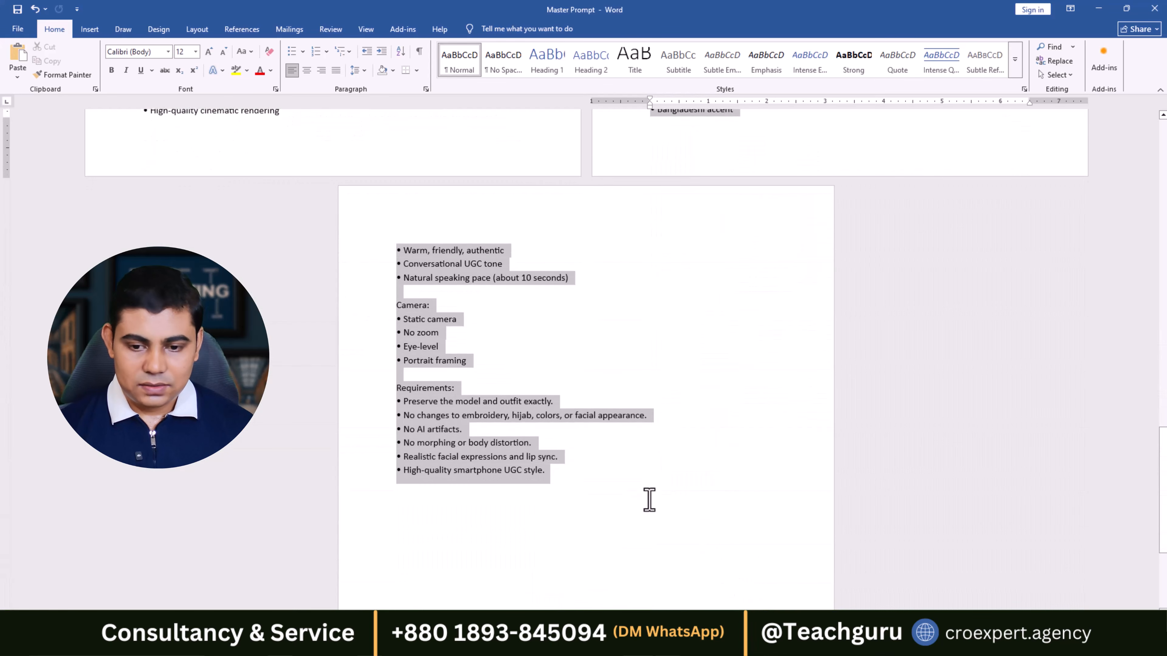
pyautogui.click(1098, 8)
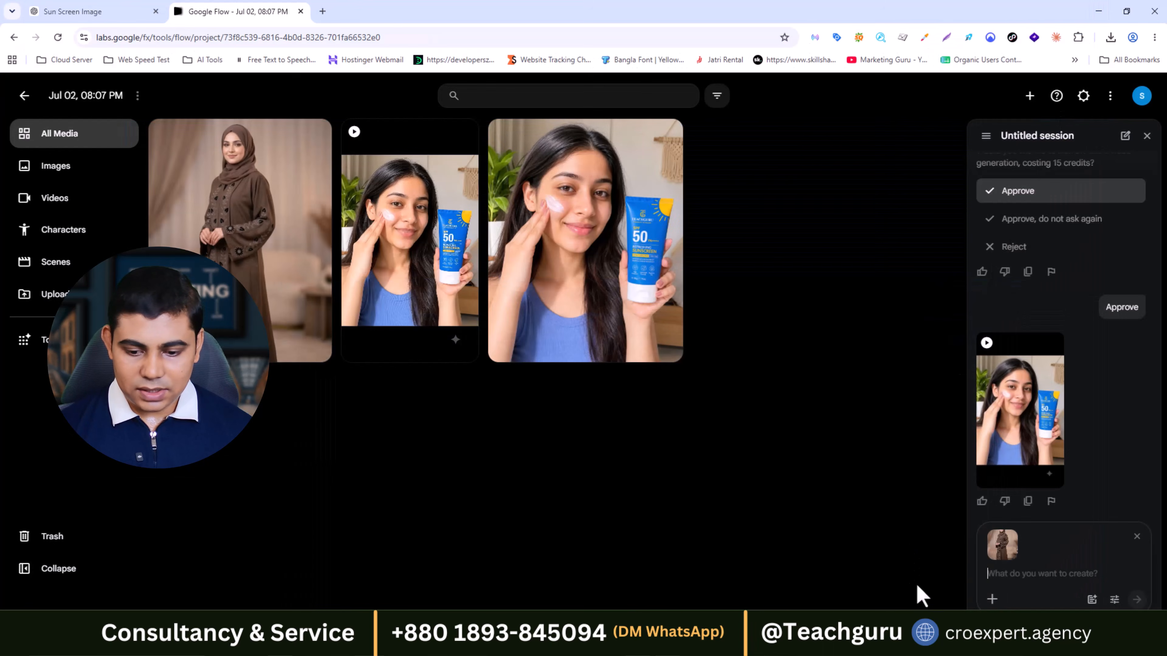
# Paste the copied abaya video prompt below the attached image, check it from the beginning and send it to the agent.
pyautogui.click(1025, 581)
pyautogui.hotkey('ctrl', 'v')
pyautogui.scroll(5, 1065, 466)
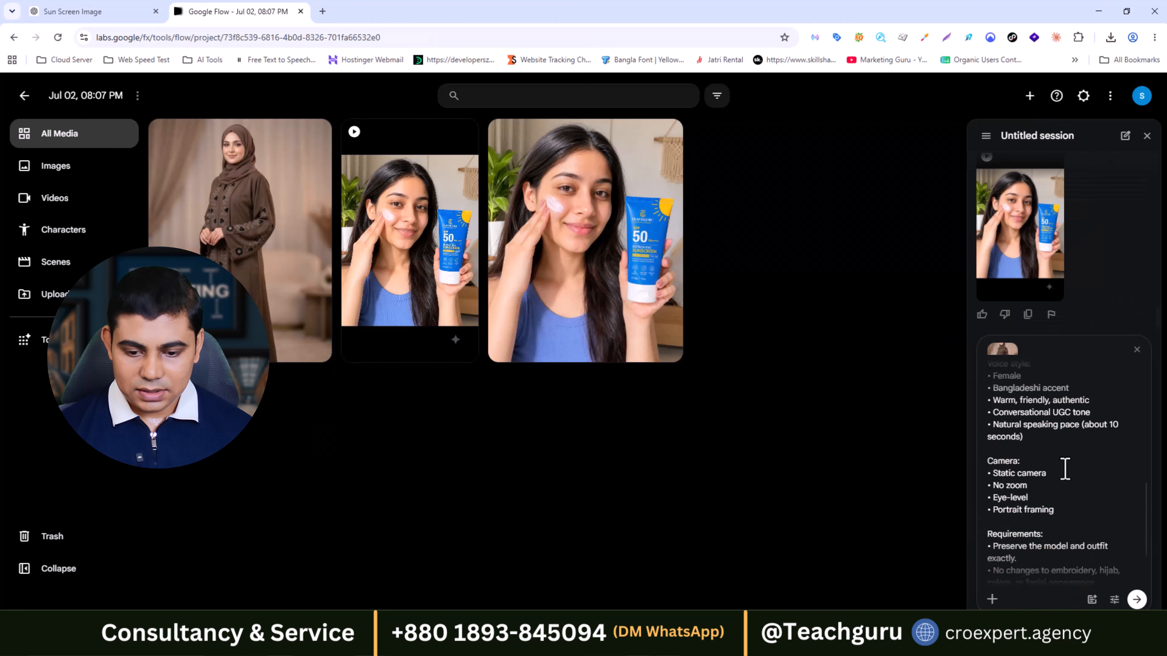
pyautogui.scroll(8, 1064, 467)
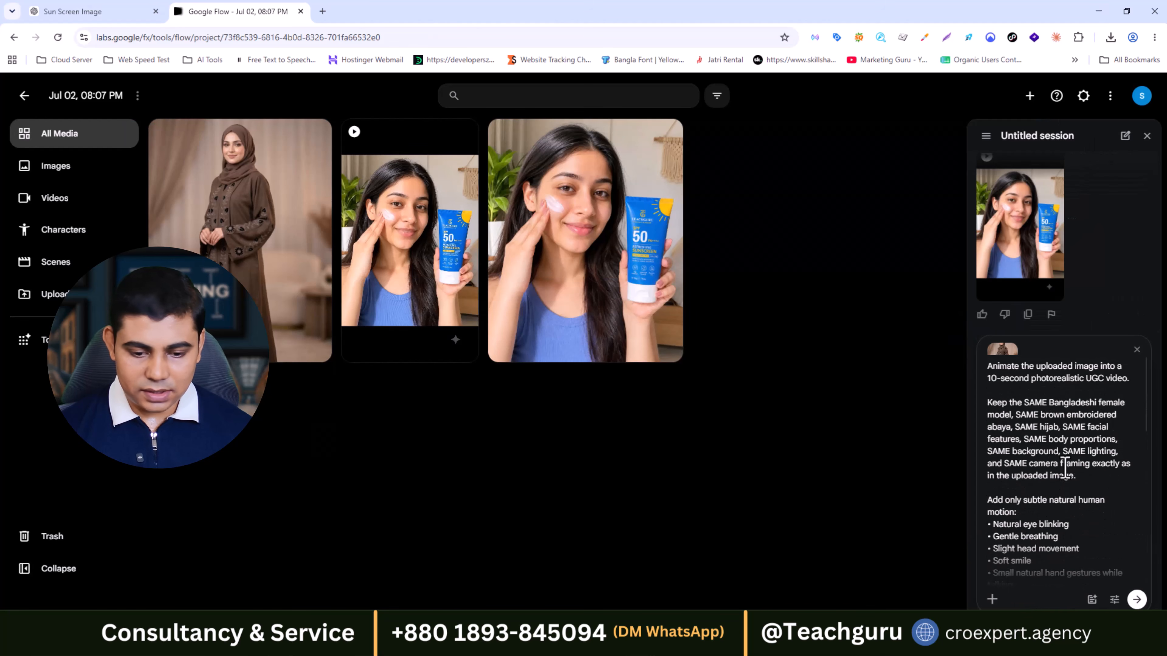
pyautogui.click(1136, 600)
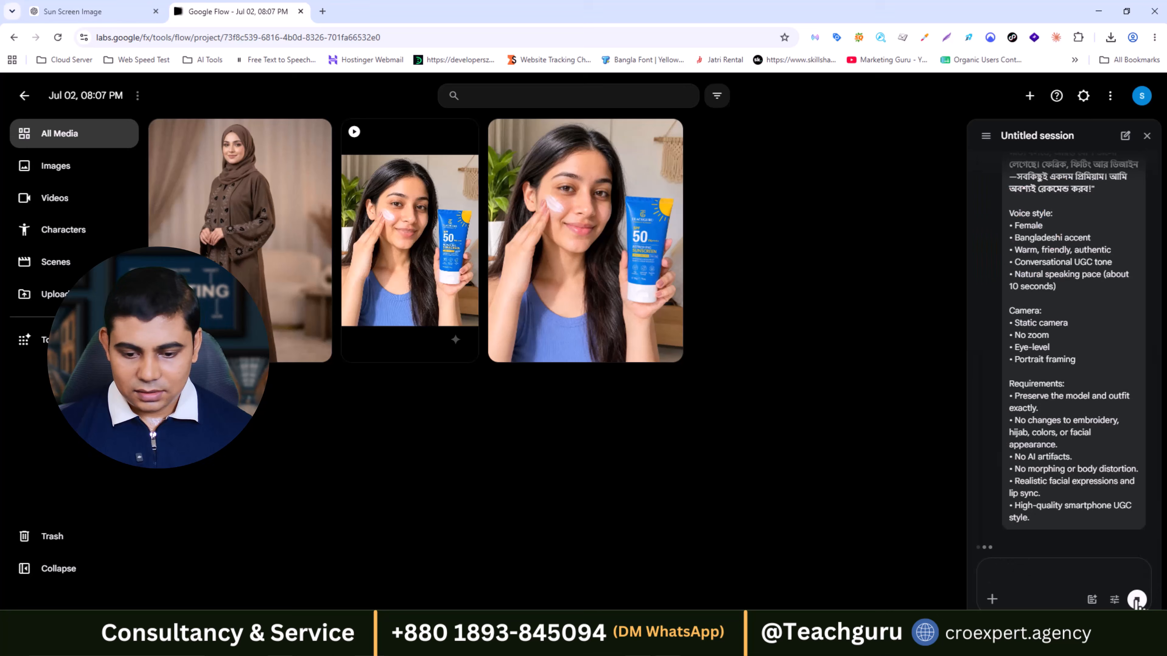